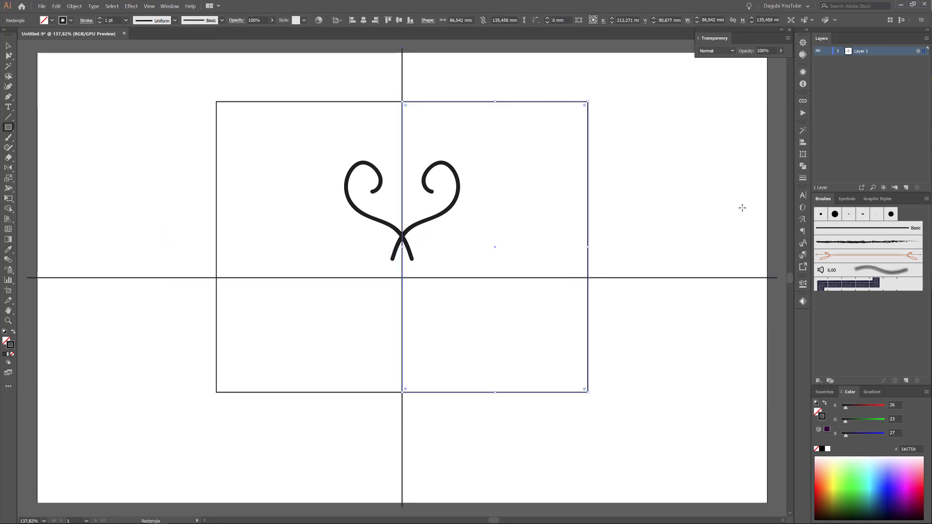
Step: Make a clipping mask for Layer 1 from its topmost rectangle and check it by toggling the rectangle's visibility
left_click(838, 50)
left_click(873, 60)
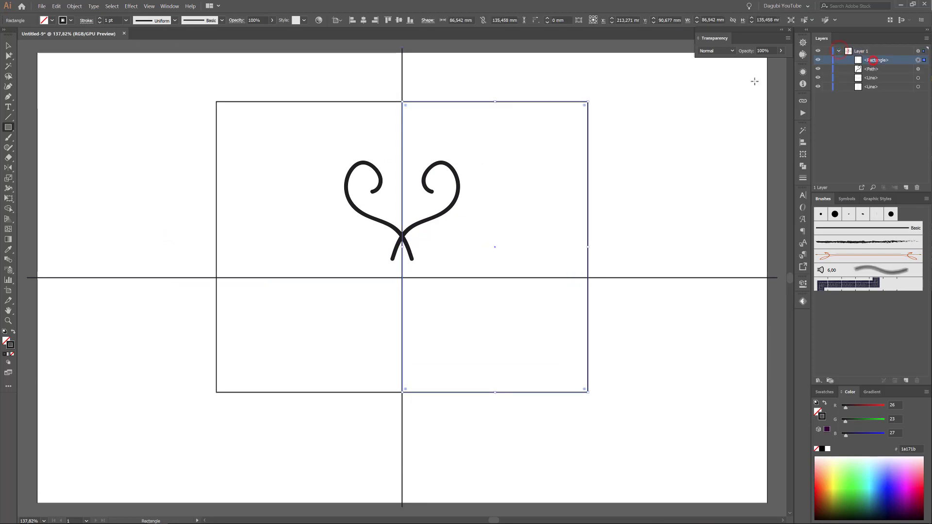
left_click(111, 7)
left_click(118, 30)
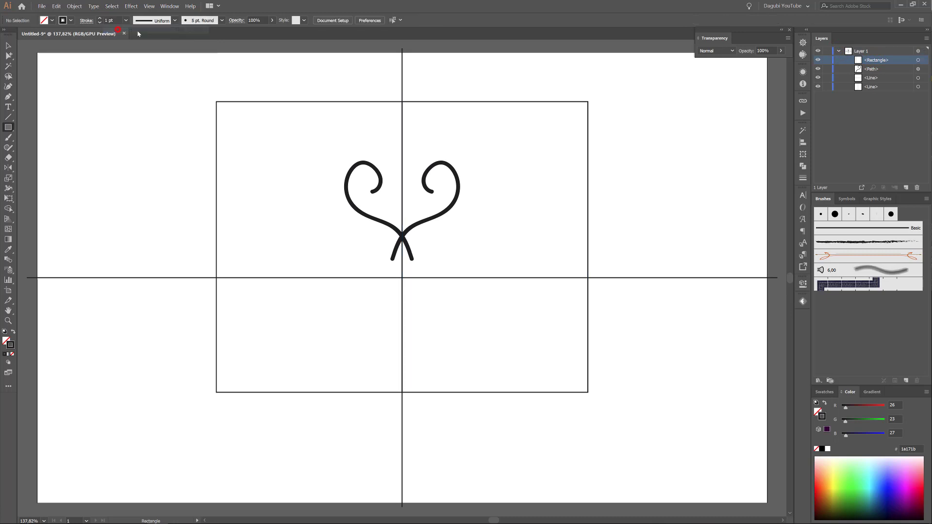
left_click(873, 51)
left_click(882, 187)
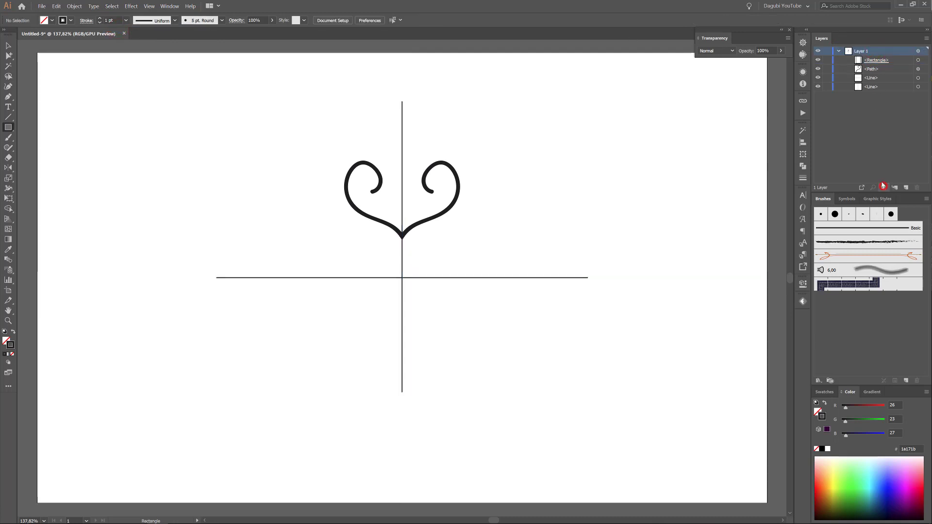
left_click(817, 60)
left_click(817, 60)
Step: Recolour the strokes of the horizontal and vertical guide lines with a light grey swatch
left_click(917, 78)
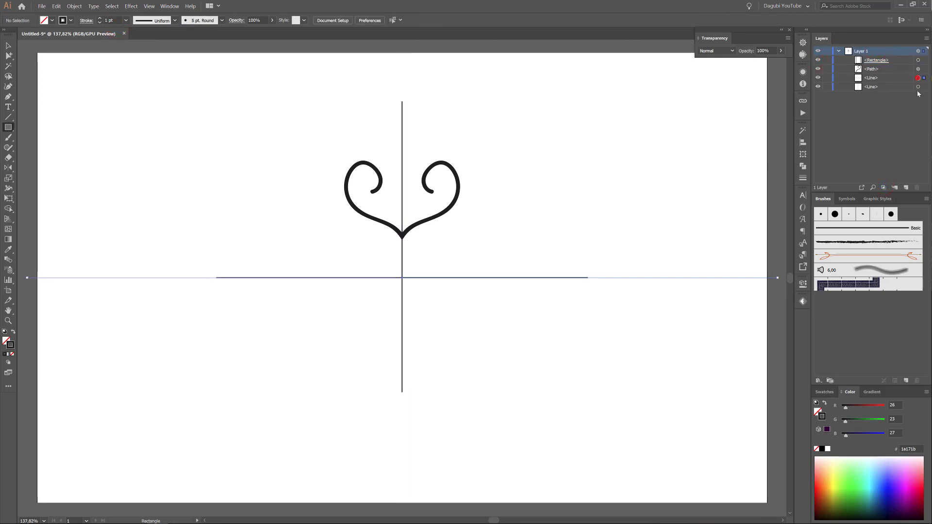
left_click(918, 86, "shift")
left_click(826, 393)
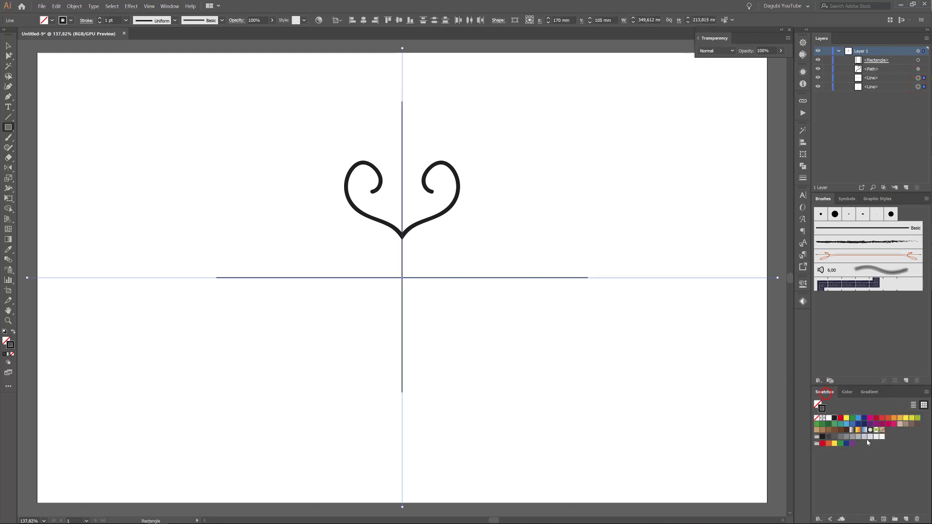
left_click(864, 437)
Step: Cut the black mirrored swirl path out of Layer 1
left_click(914, 70)
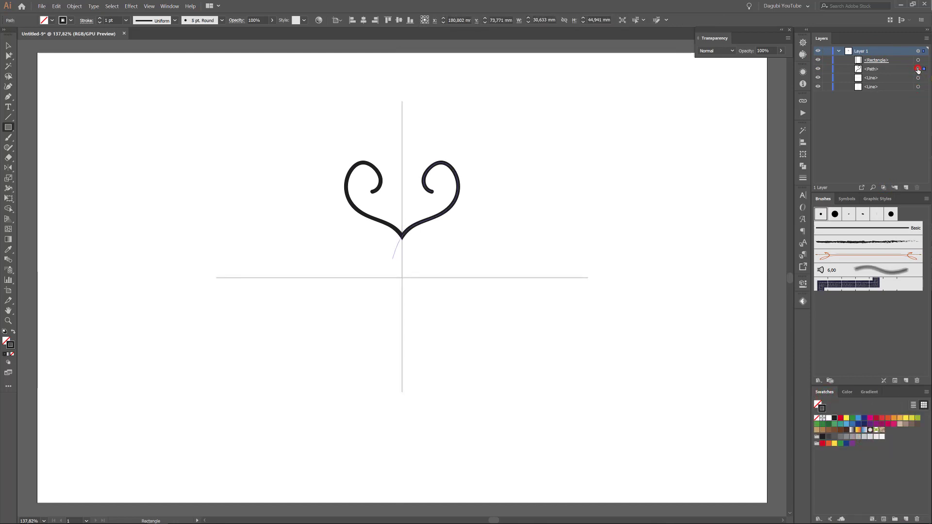
left_click(56, 6)
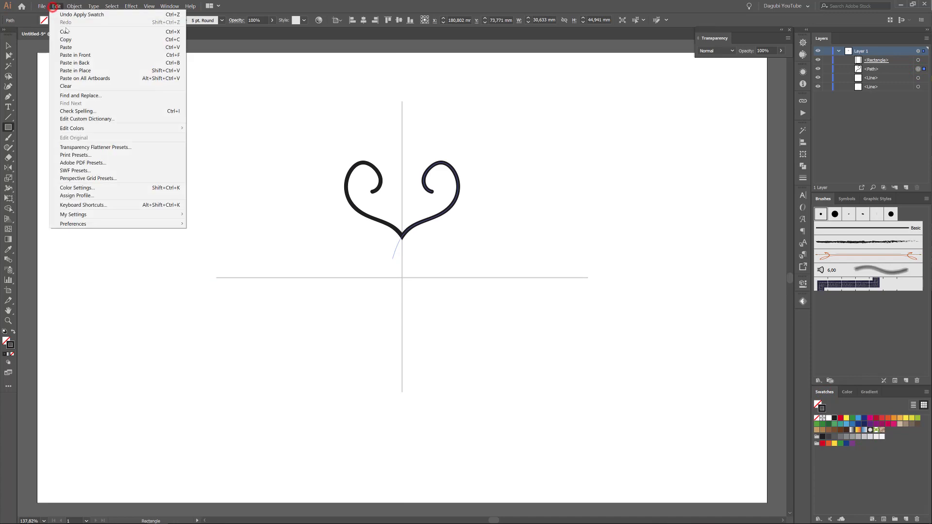
left_click(64, 32)
Step: Duplicate Layer 1, hide the copy, and make the original Layer 1 active
left_click(838, 52)
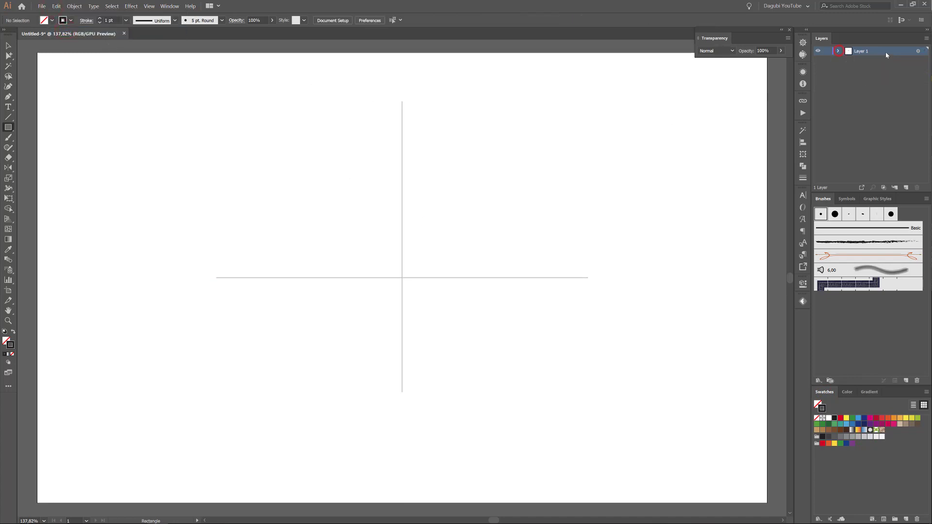
left_click_drag(887, 53, 906, 188)
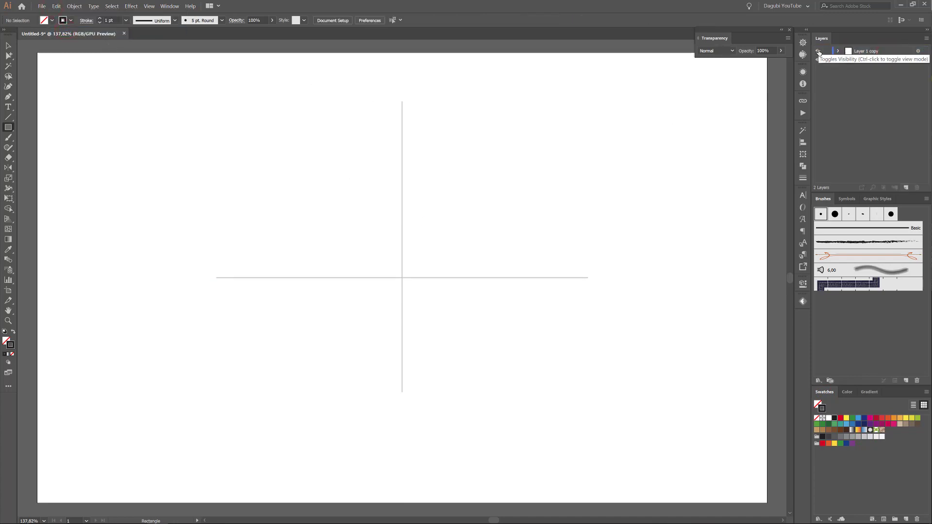
left_click(818, 51)
left_click(871, 60)
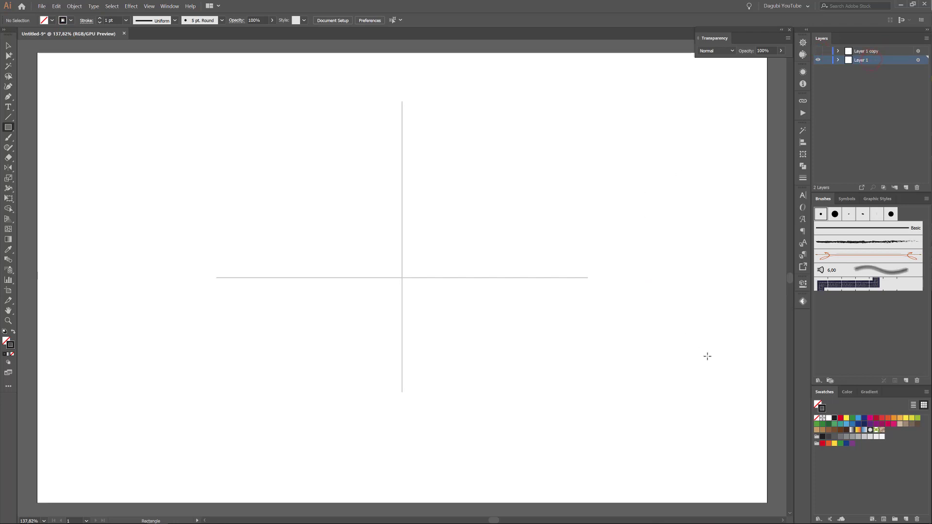
Step: Load the Dagubi_Summer_Brushes library and choose the second tapered art brush, which widens towards its end
left_click(817, 381)
mouse_move(854, 430)
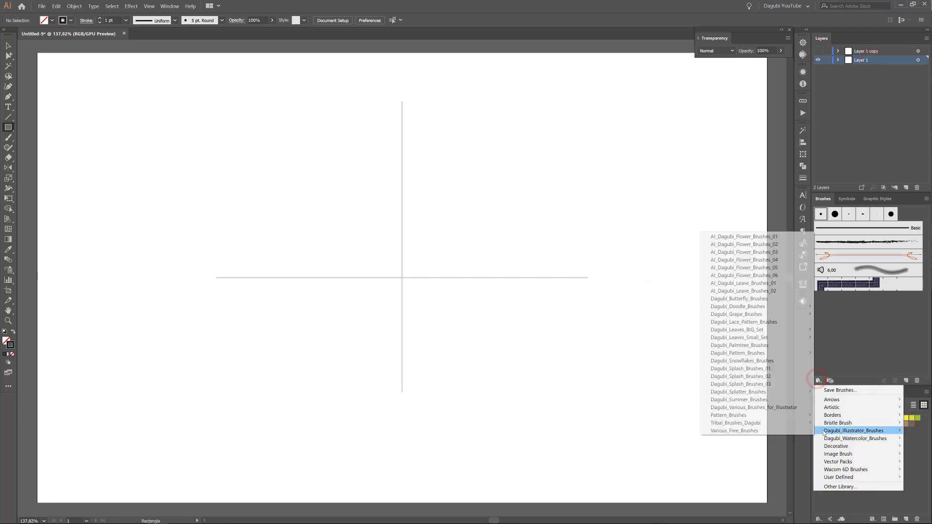
left_click(759, 400)
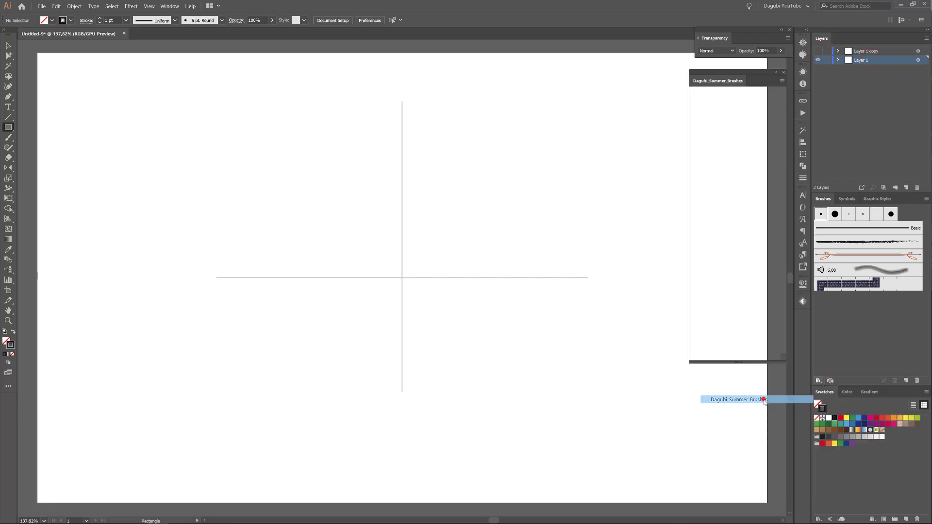
left_click_drag(782, 184, 783, 106)
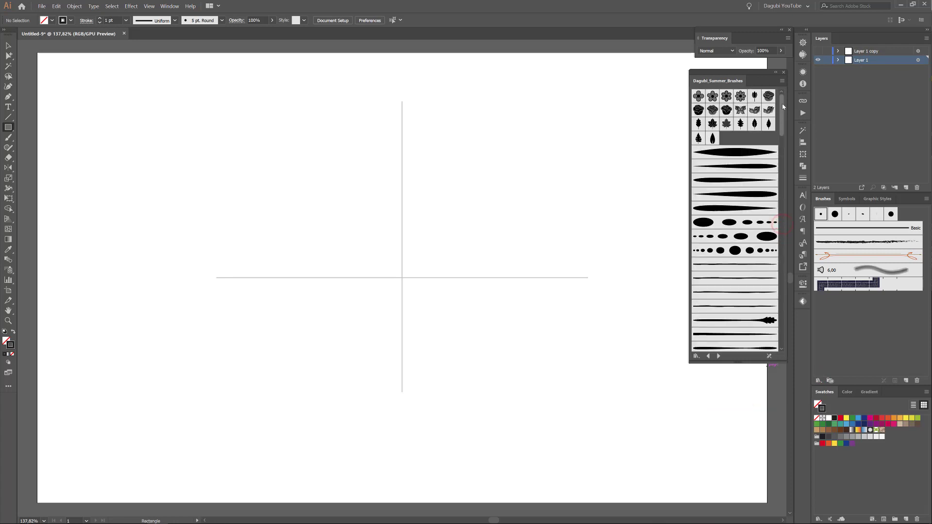
left_click(742, 167)
Step: Paint a curved test stroke rising beside the vertical guide, then select and deselect it
key("b")
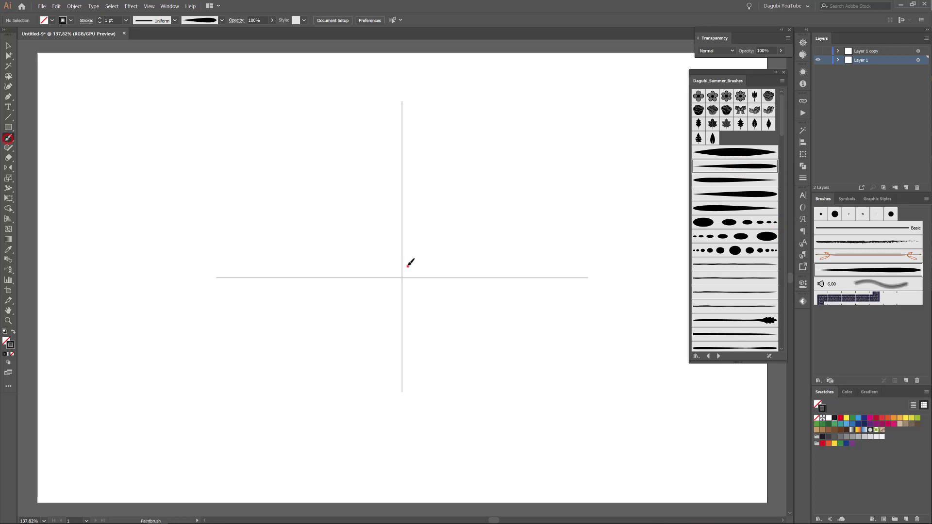
left_click_drag(408, 264, 468, 179)
left_click(452, 223, "ctrl")
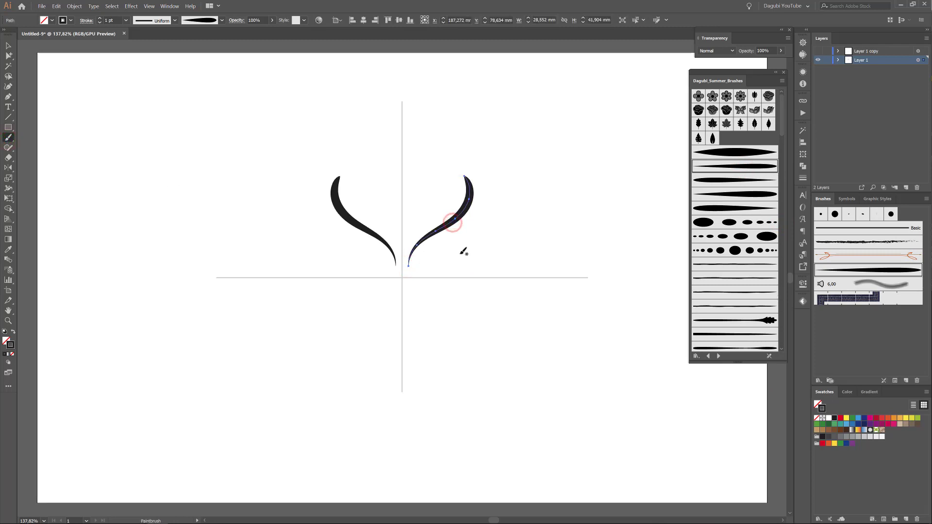
left_click(460, 253, "ctrl")
Step: Check the Paintbrush fidelity options with Edit Selected Paths on within 12 pixels, and cut the test stroke
double_click(9, 138)
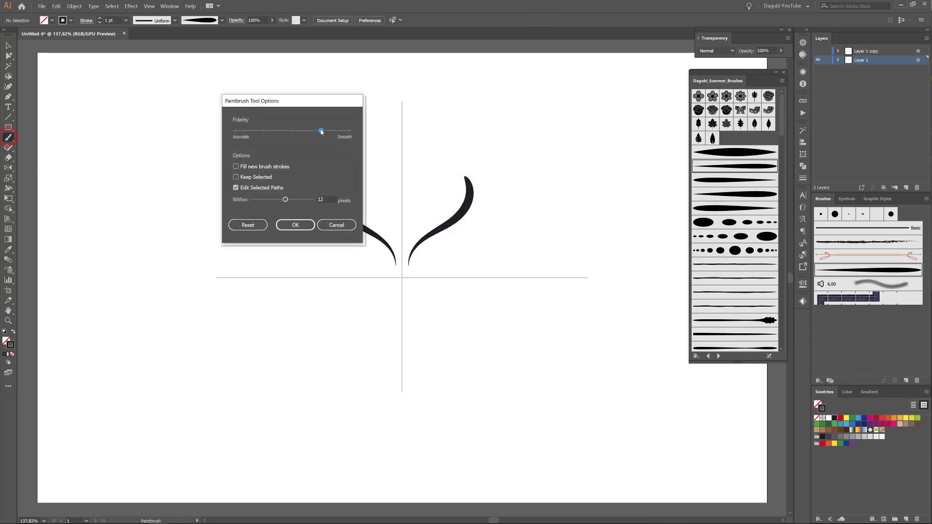
left_click(295, 225)
left_click(445, 226, "ctrl")
left_click(56, 7)
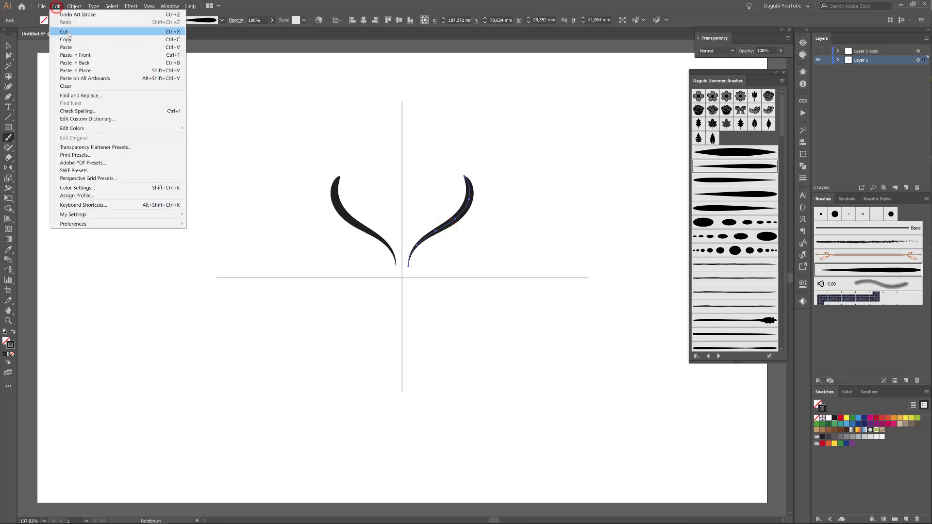
left_click(65, 32)
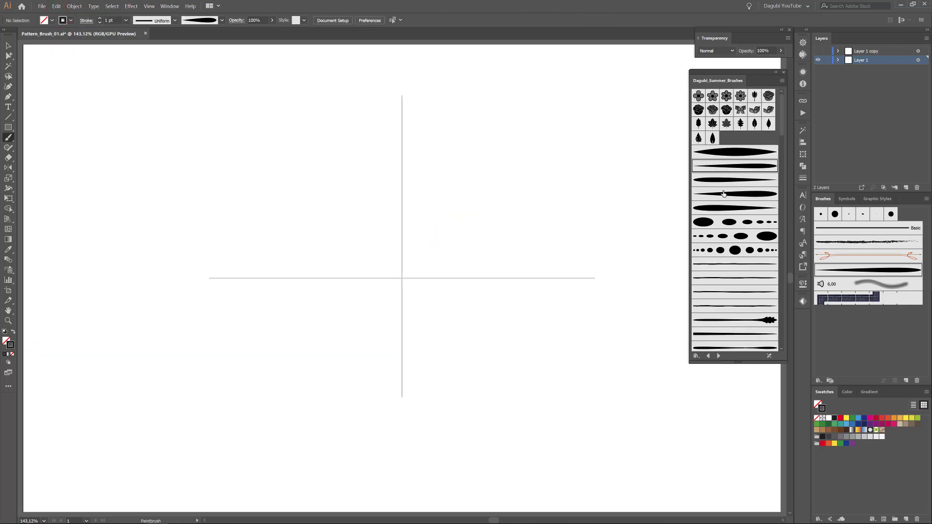
Step: Paint a petal upward along the vertical guide with the fourth tapered brush and set its stroke weight to 1.6 pt
left_click(723, 193)
left_click(101, 19)
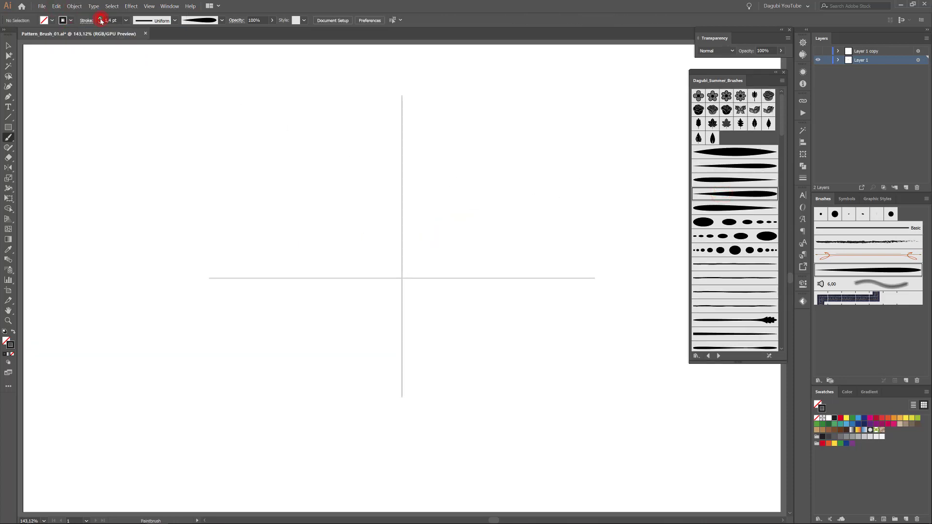
left_click_drag(401, 213, 402, 141)
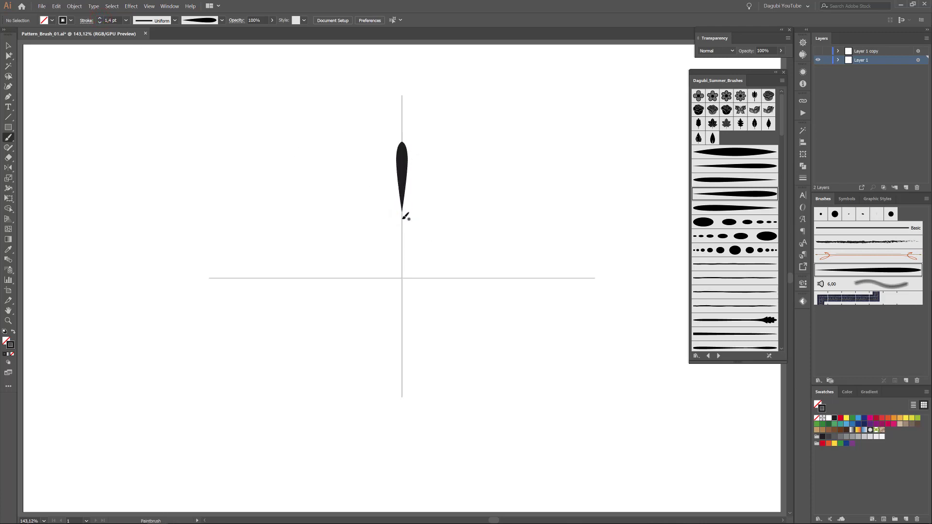
left_click(403, 156, "ctrl")
left_click(101, 19)
left_click(156, 131, "ctrl")
Step: Paint a curl from the base of the central petal outward and set its stroke weight to 1.5 pt
mouse_move(400, 228)
left_mouse_down()
mouse_move(424, 192)
mouse_move(426, 207)
left_mouse_up()
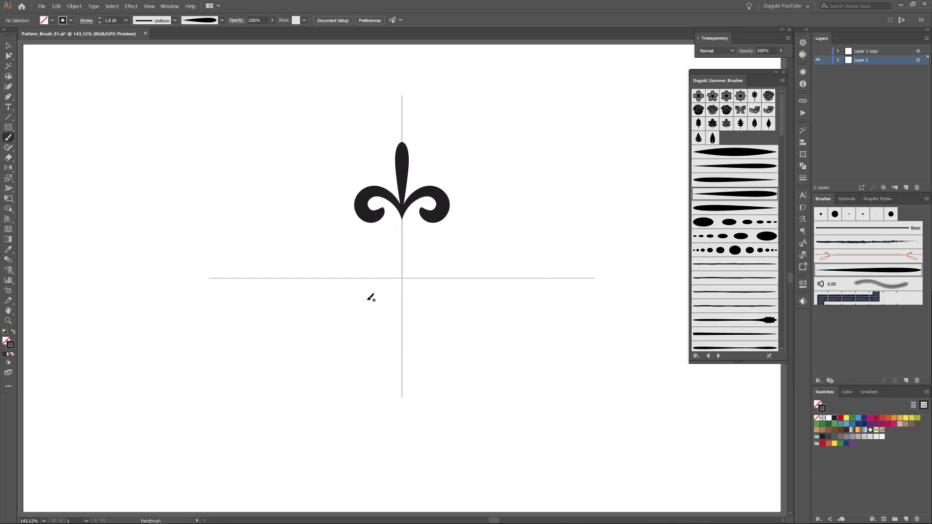
left_click(417, 199, "ctrl")
left_click(100, 22)
left_click(120, 85, "ctrl")
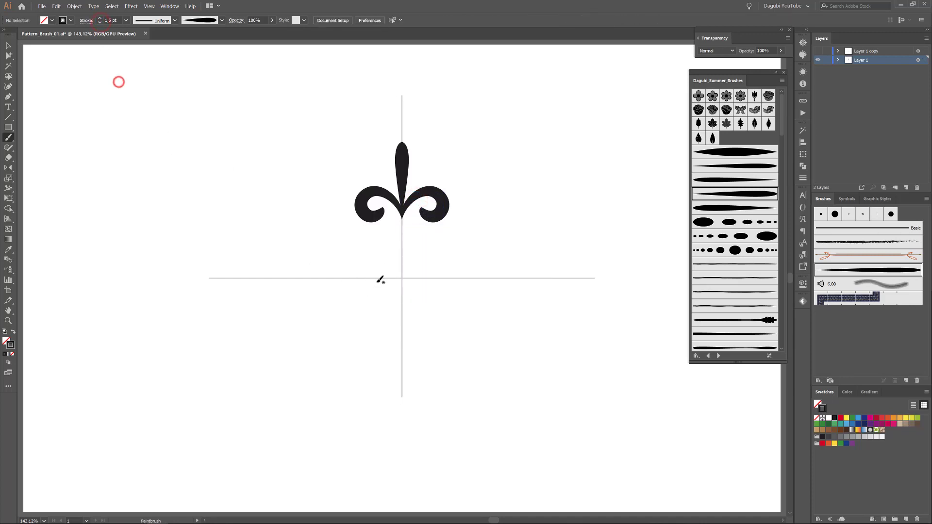
Step: Rotate the right curl slightly counterclockwise and nudge it closer to the central petal
left_click(423, 195, "ctrl")
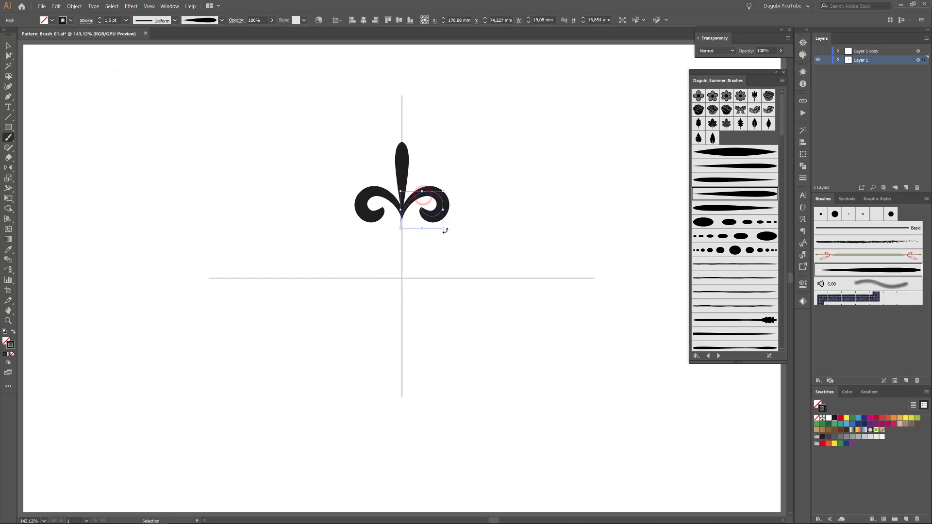
left_click_drag(446, 233, 443, 228)
left_click_drag(421, 195, 420, 195)
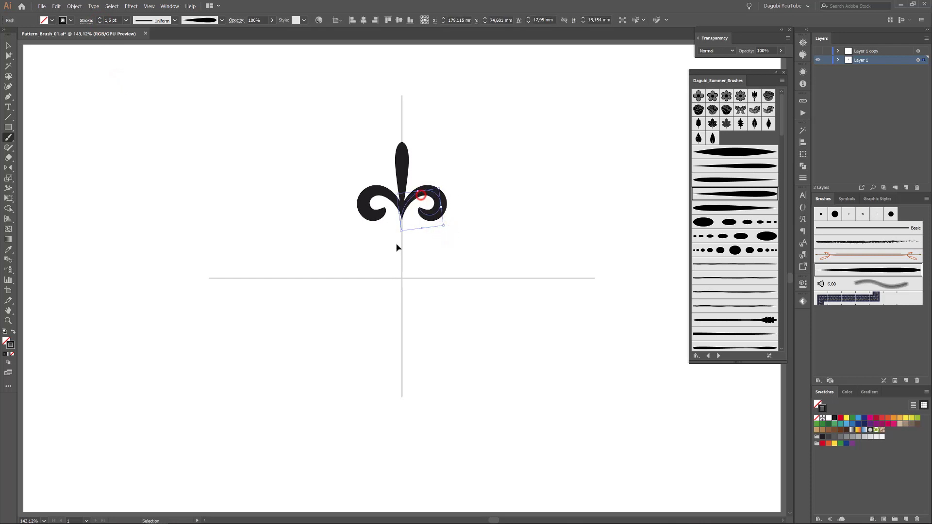
left_click(358, 328, "ctrl")
left_click(421, 195, "ctrl")
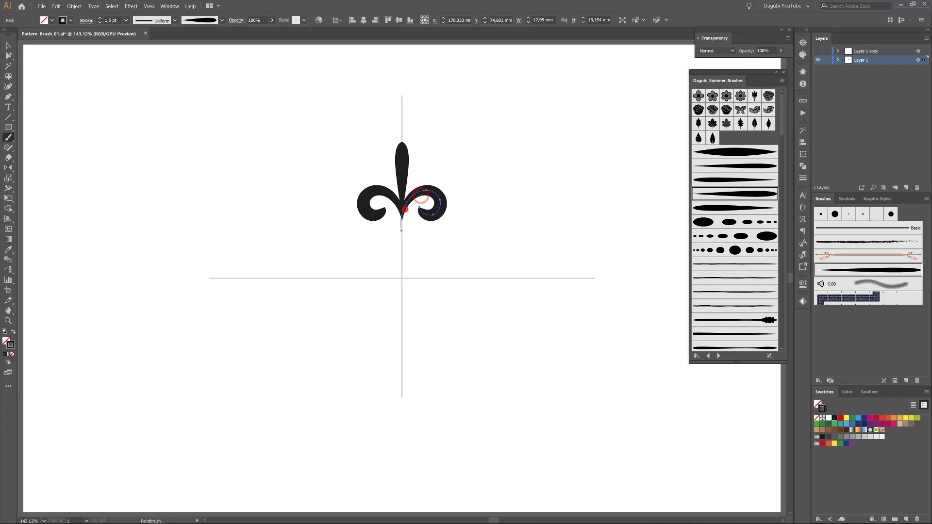
left_click(369, 323, "ctrl")
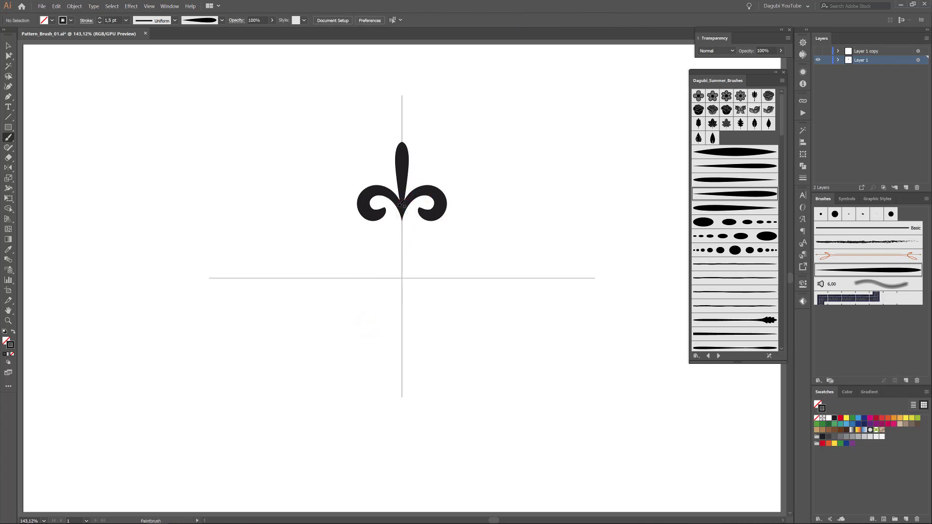
left_click_drag(404, 208, 402, 231)
left_click_drag(446, 231, 446, 232)
left_click(448, 255, "ctrl")
key("Delete")
Step: Paint a larger curl at 1.5 pt below the upper one, sweeping out from the vertical guide
mouse_move(415, 199)
left_mouse_down()
mouse_move(403, 218)
mouse_move(406, 241)
left_mouse_up()
left_click_drag(444, 237, 445, 237)
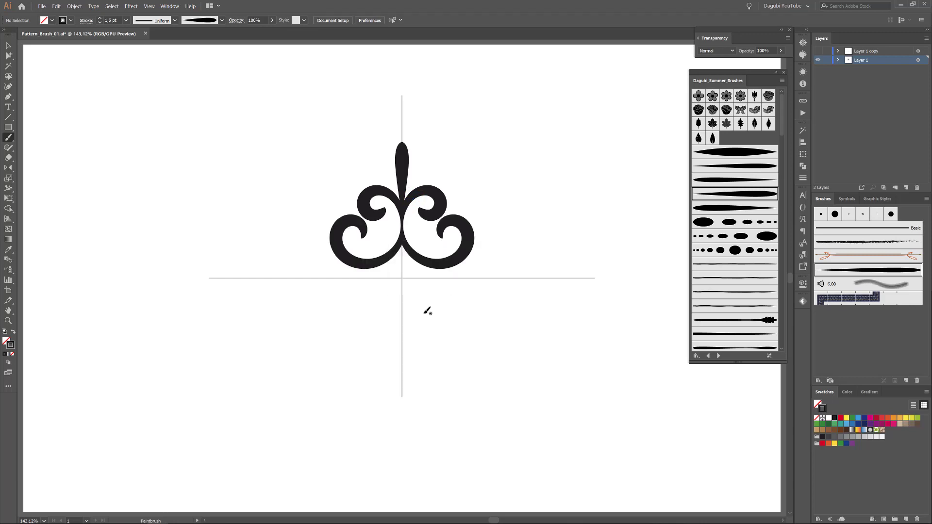
Step: Paint two small curls at 0.75 pt inside the large curl, next to the vertical guide
left_click(100, 22)
mouse_move(404, 217)
left_mouse_down()
mouse_move(426, 251)
mouse_move(434, 237)
mouse_move(421, 234)
mouse_move(420, 245)
mouse_move(409, 216)
mouse_move(418, 214)
mouse_move(416, 225)
mouse_move(447, 257)
left_mouse_up()
left_click(469, 460, "ctrl")
left_click_drag(517, 378, 485, 363)
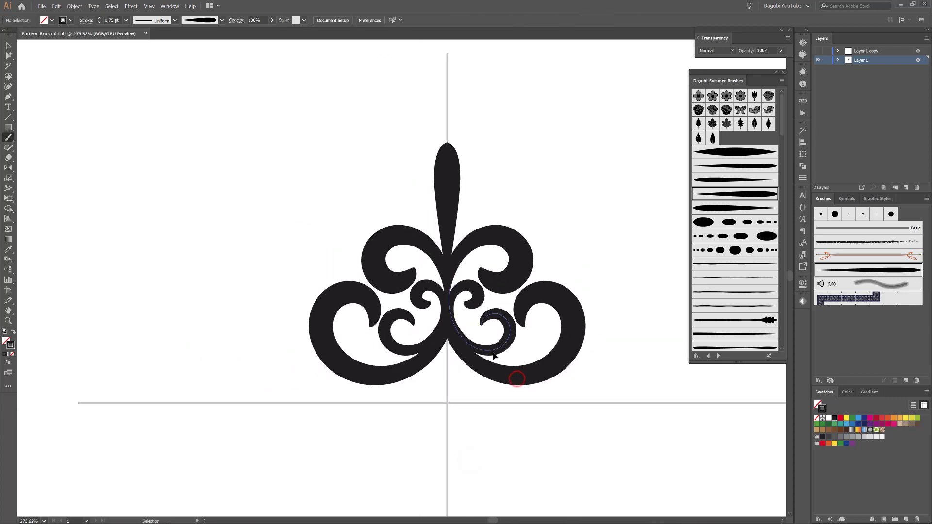
Step: Paint a teardrop under the curls and a long scroll with a curled end beside the ornament, both at 1 pt
key("ctrl+0")
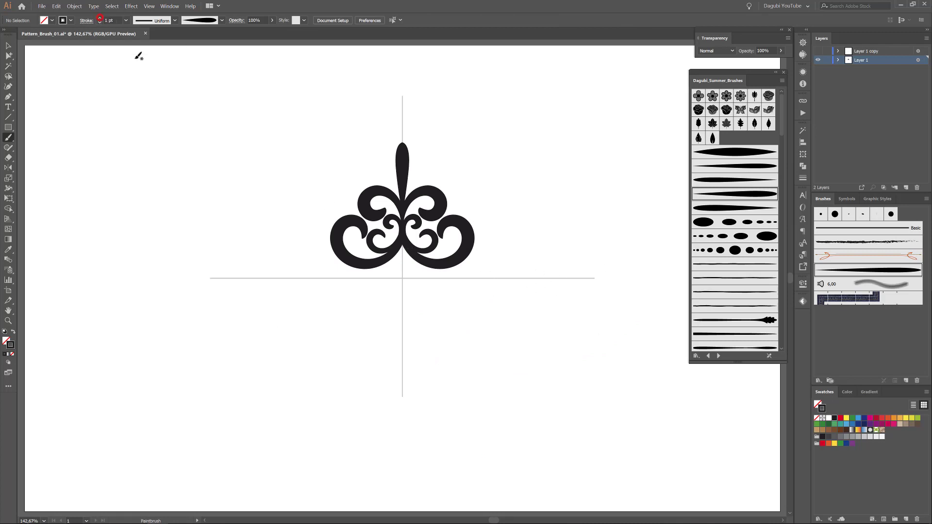
mouse_move(406, 249)
left_mouse_down()
mouse_move(399, 256)
mouse_move(406, 245)
left_mouse_up()
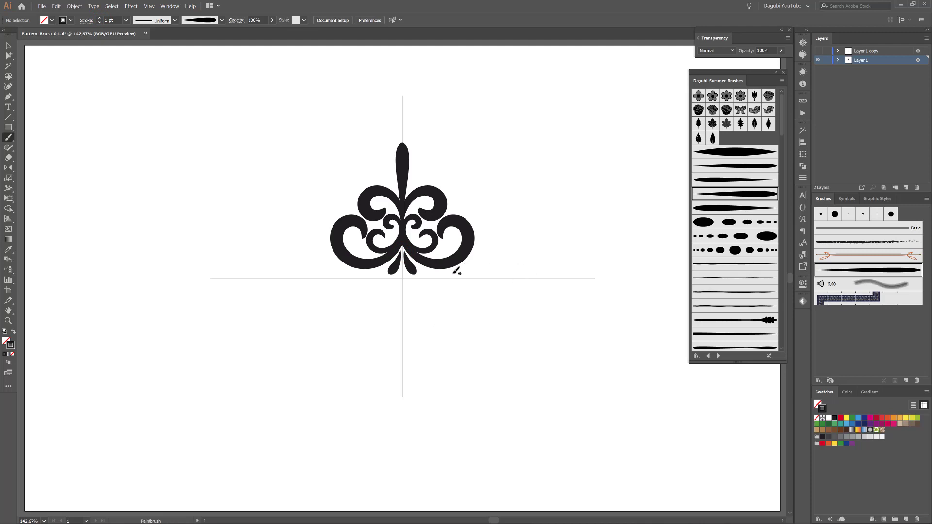
mouse_move(451, 272)
left_mouse_down()
mouse_move(511, 248)
mouse_move(529, 260)
mouse_move(485, 259)
mouse_move(571, 295)
left_mouse_up()
left_click_drag(522, 274, 536, 270)
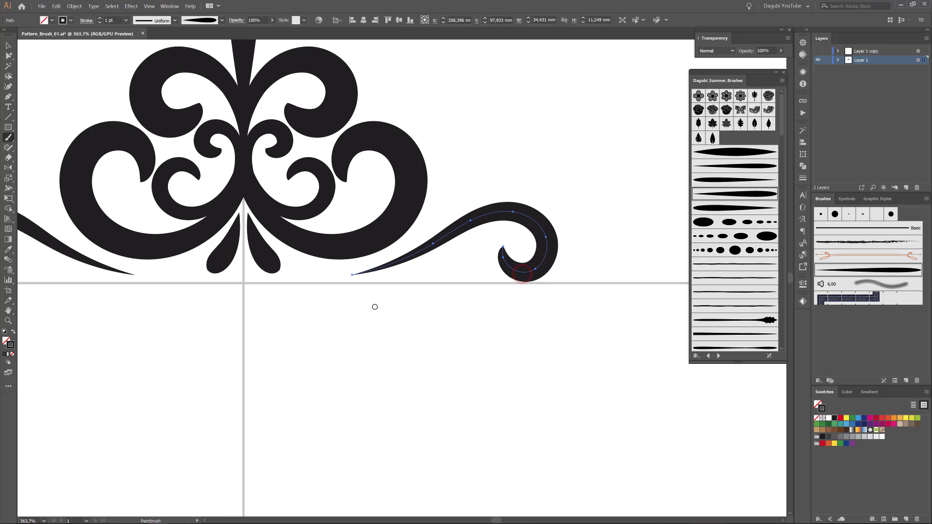
Step: Move the starting anchor point of the right scroll slightly away from the ornament with the Direct Selection tool
left_click(8, 56)
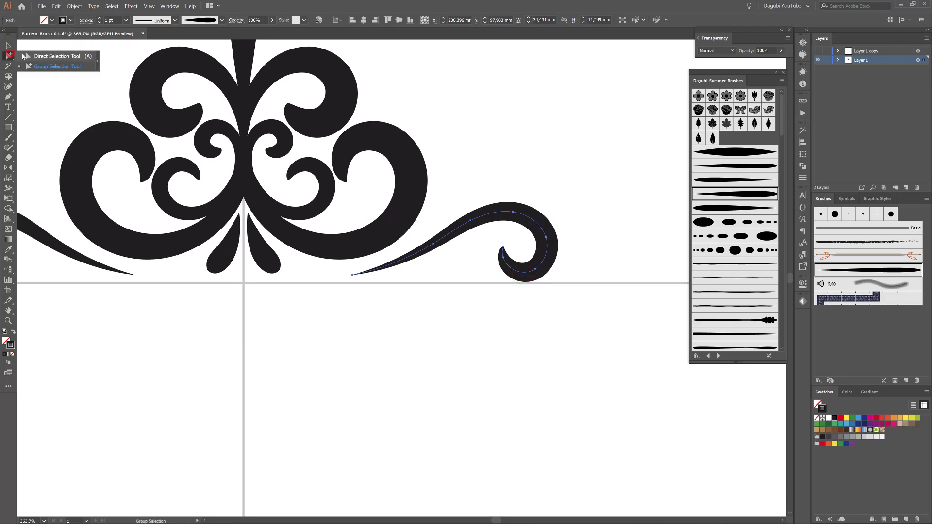
left_click(352, 275)
left_click_drag(353, 275, 374, 273)
left_click_drag(423, 359, 455, 362)
left_click(489, 352)
Step: Nudge the right scroll slightly up and outward, and smooth the underside of its curl with the Paintbrush
left_click(541, 267, "ctrl")
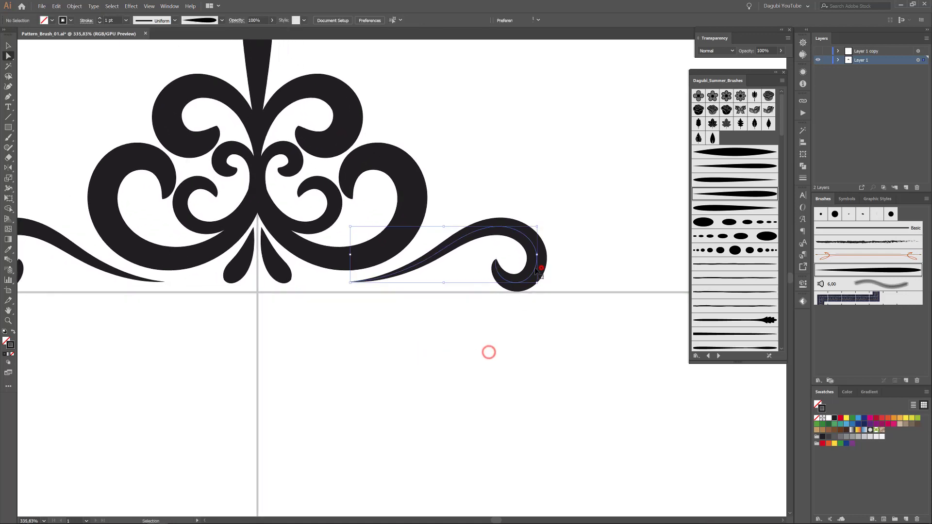
left_click_drag(421, 262, 423, 259)
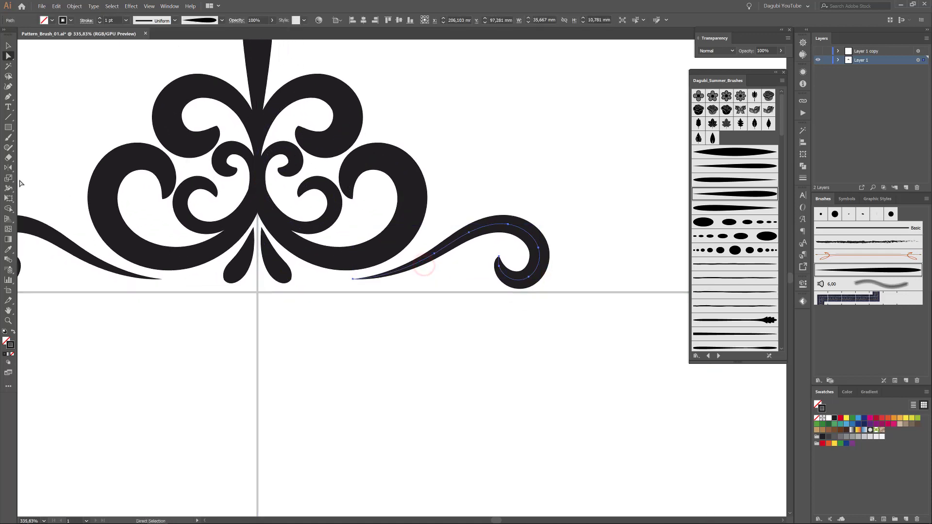
key("b")
left_click_drag(518, 280, 530, 280)
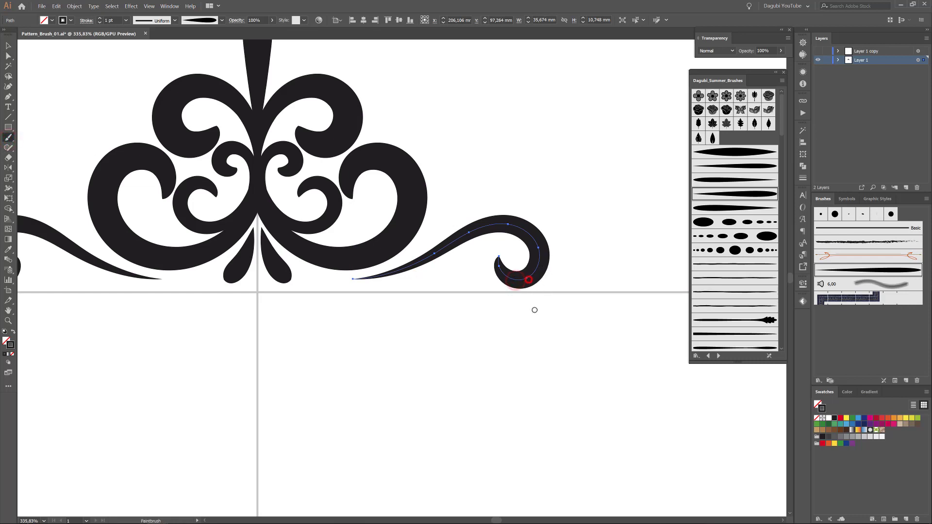
Step: Slightly reduce the height of the right scroll from its upper edge with the Selection tool, then deselect it
left_click(8, 46)
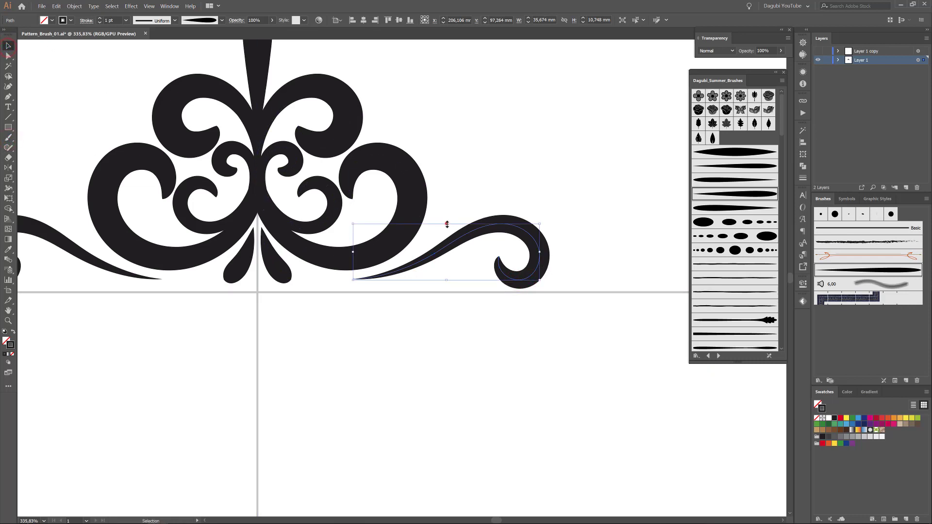
left_click_drag(446, 224, 446, 228)
left_click(459, 380)
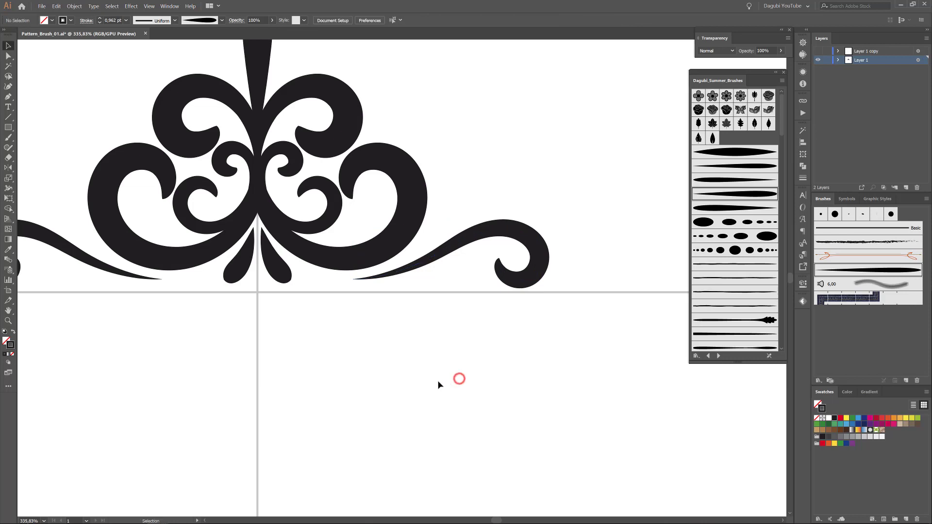
Step: Paint a 1 pt teardrop rising from the gap between the large curl and the right scroll
left_click(9, 137)
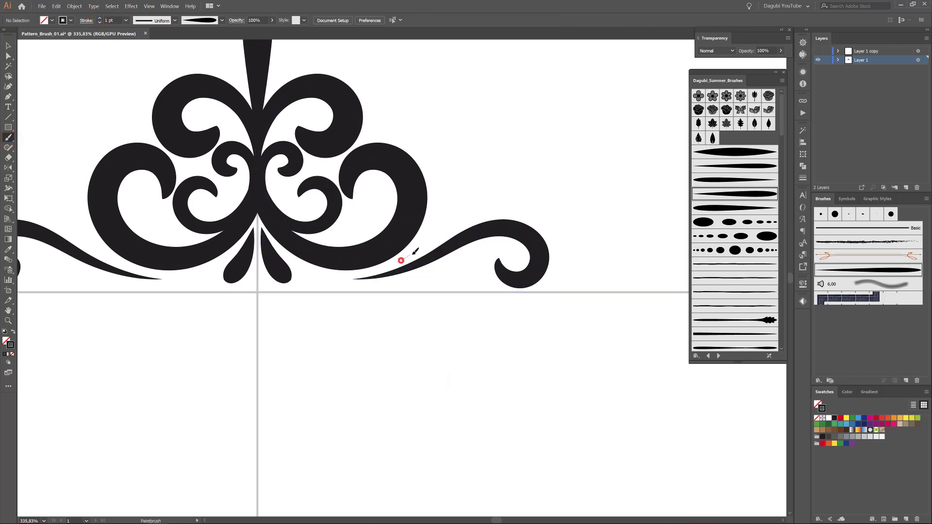
mouse_move(400, 260)
left_mouse_down()
mouse_move(468, 181)
mouse_move(549, 255)
mouse_move(537, 256)
left_mouse_up()
left_click_drag(548, 219, 533, 245)
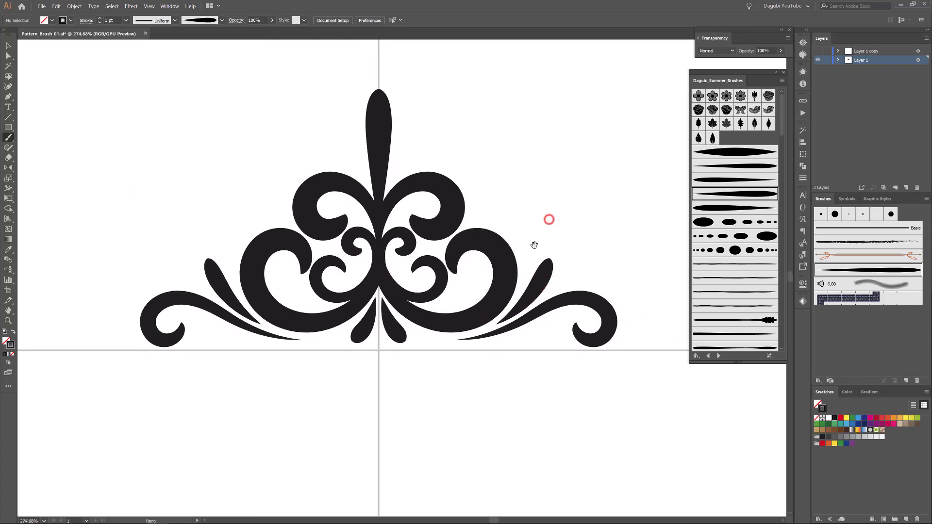
Step: Draw a circle about 3.5 mm wide between the two small curls and give it a black fill without stroke
left_click_drag(8, 127, 38, 148)
left_click_drag(391, 259, 407, 274)
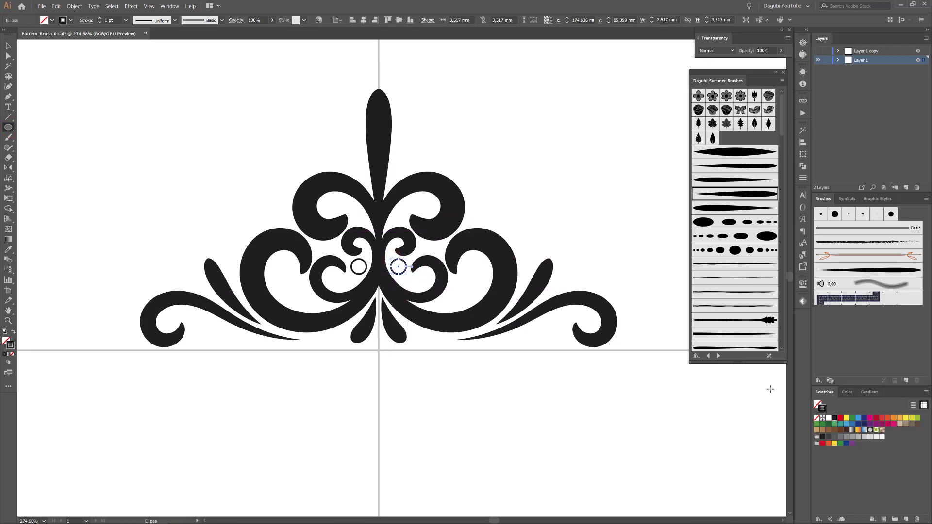
left_click(816, 419)
left_click(849, 391)
left_click(817, 411)
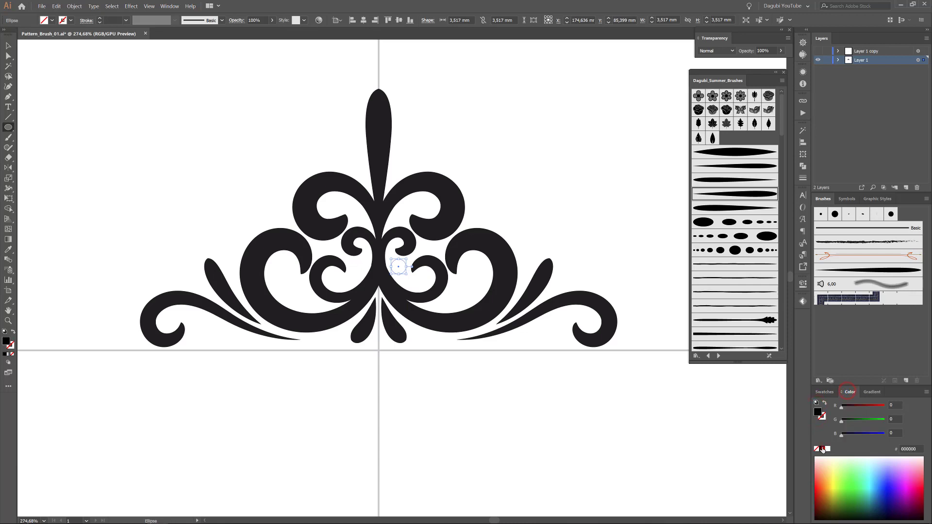
left_click(822, 448)
left_click(628, 146)
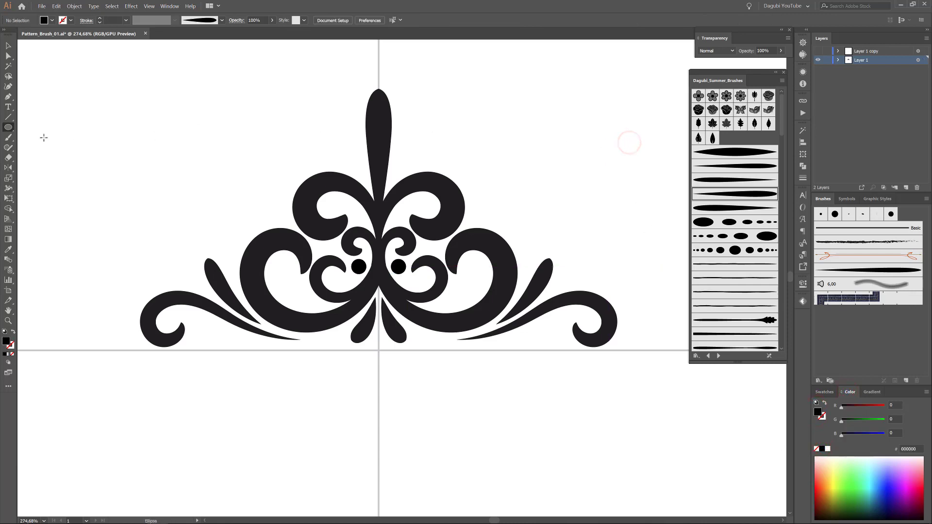
Step: Reuse the outer teardrop's brush and 1 pt stroke to paint a teardrop beside the central spike
left_click(8, 137)
left_click_drag(550, 261, 536, 301)
left_click(538, 296, "ctrl")
left_click(593, 236, "ctrl")
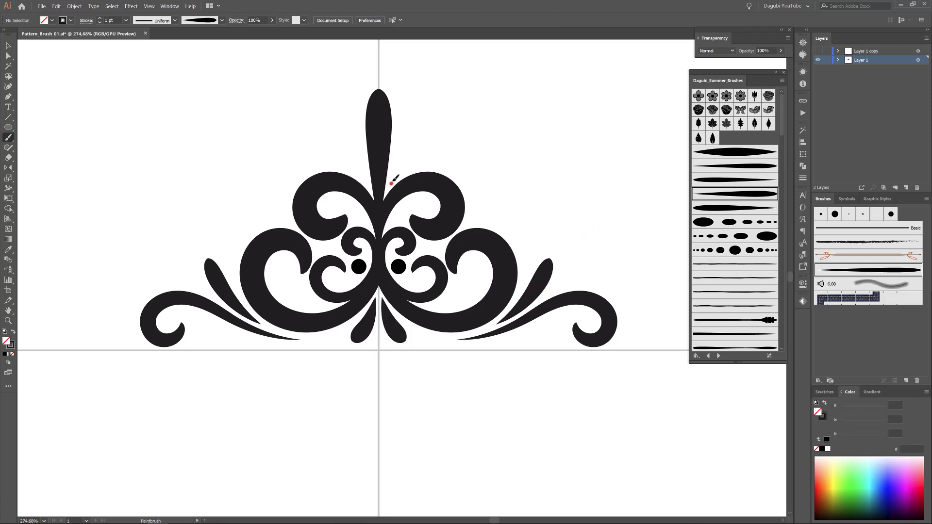
left_click_drag(394, 181, 426, 139)
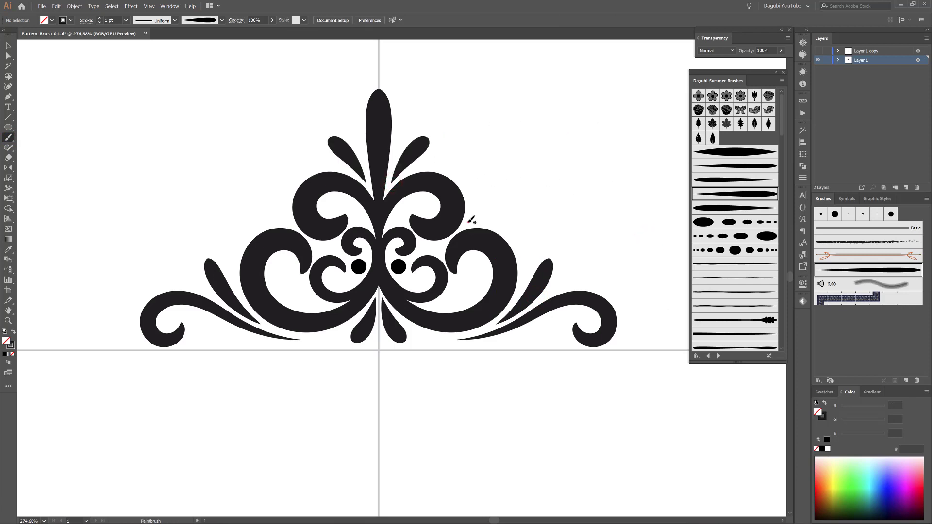
Step: Paint an upright 1 pt teardrop outside the upper curl, with two smaller ones fanning out below it at 0.75 pt
left_click_drag(471, 219, 484, 169)
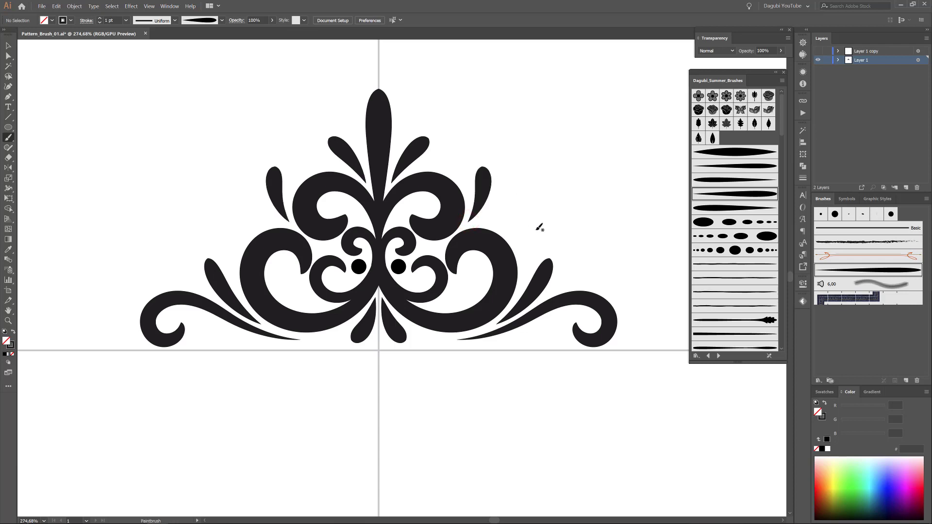
left_click_drag(489, 215, 509, 200)
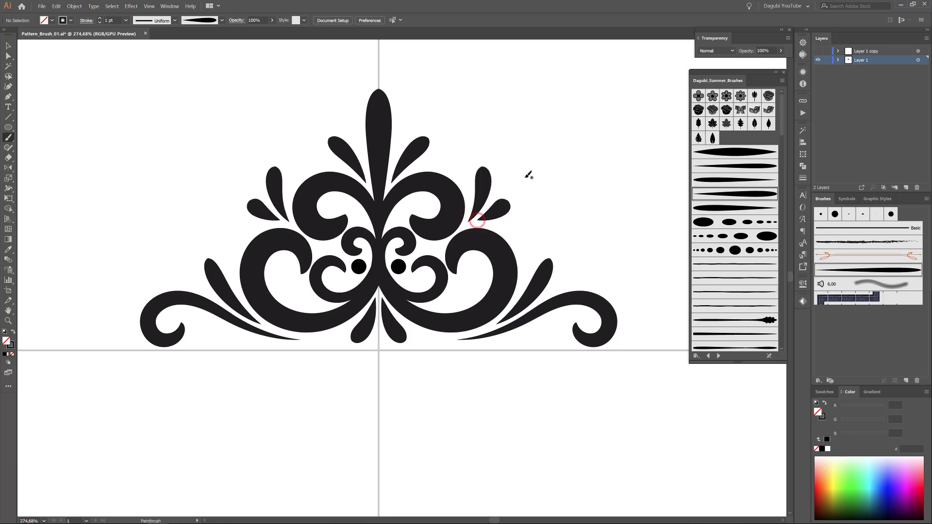
left_click(498, 218, "ctrl")
left_click(602, 125, "ctrl")
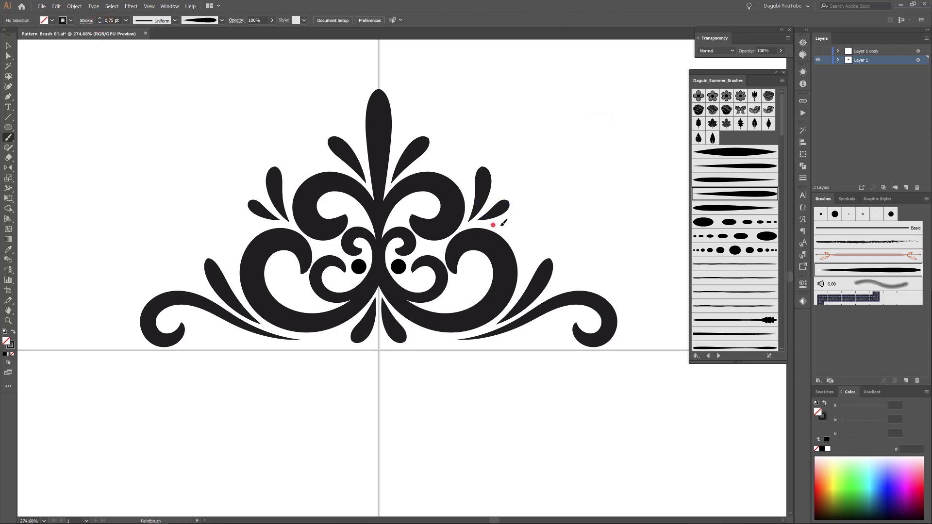
left_click_drag(493, 224, 531, 238)
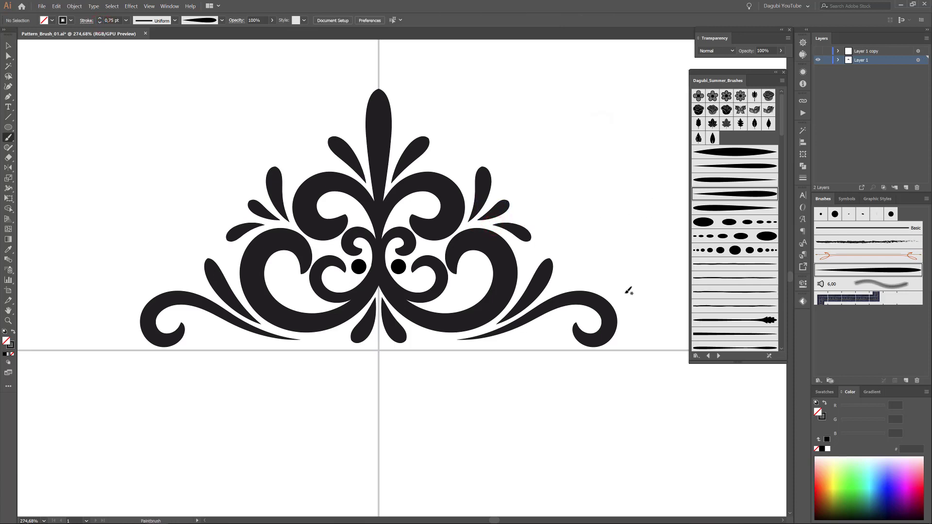
Step: Choose a split leaf art brush and paint three 0.75 pt leaves: beside the spike, above the upper curl and above the outer teardrop
scroll(782, 147, "down", 10)
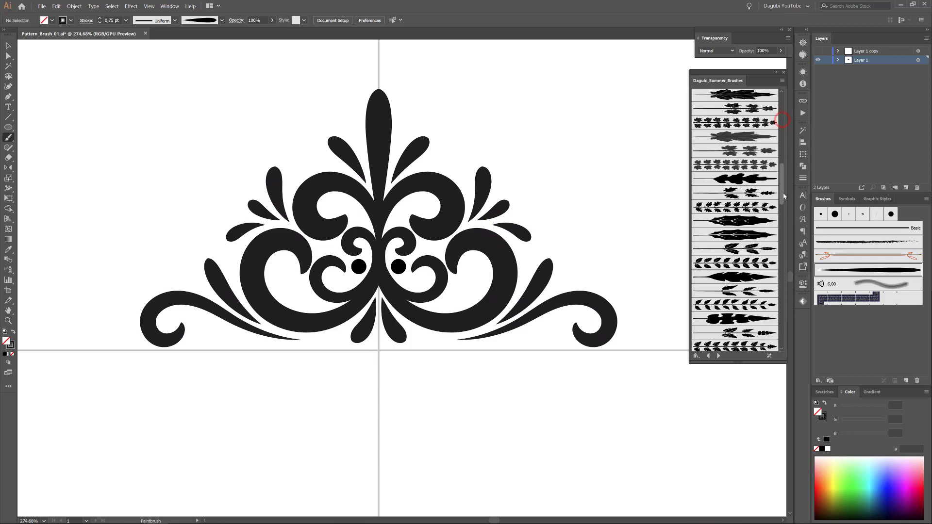
left_click(743, 154)
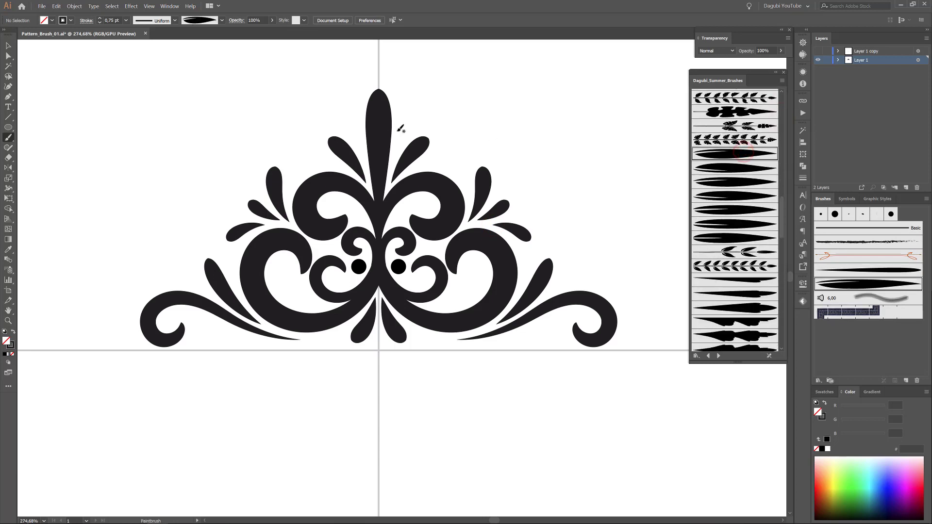
left_click_drag(409, 127, 423, 113)
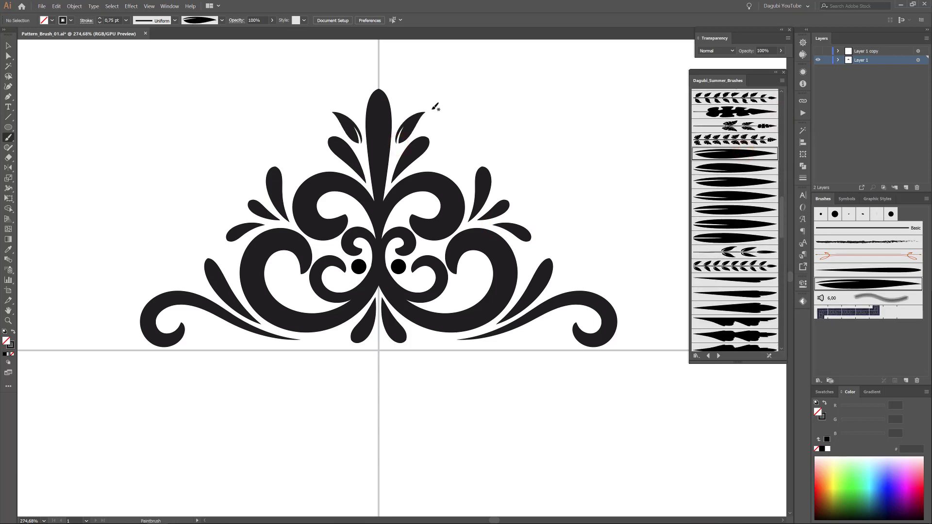
left_click_drag(445, 158, 473, 158)
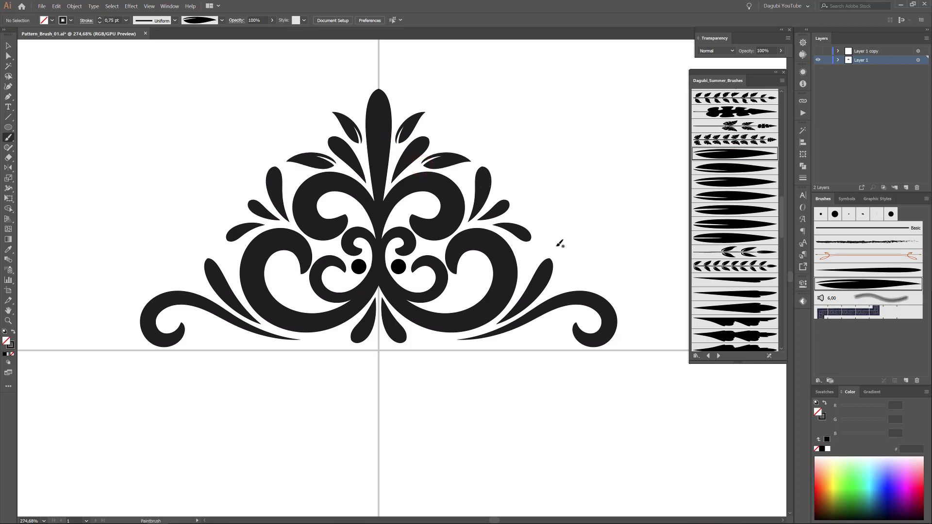
left_click_drag(551, 251, 578, 223)
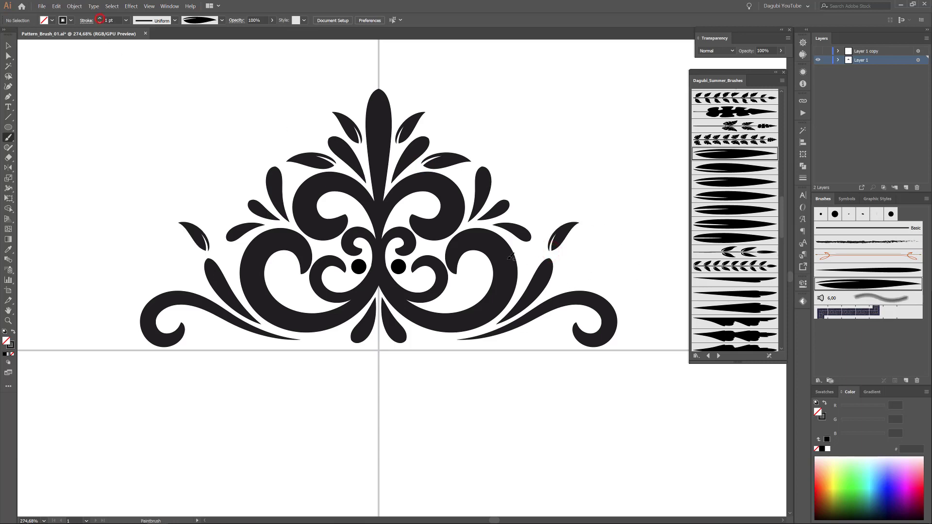
Step: Paint 1 pt leaves above and beneath the right scroll, and a small leaf beside the bottom teardrop
left_click_drag(576, 275, 613, 270)
left_click(582, 281, "ctrl")
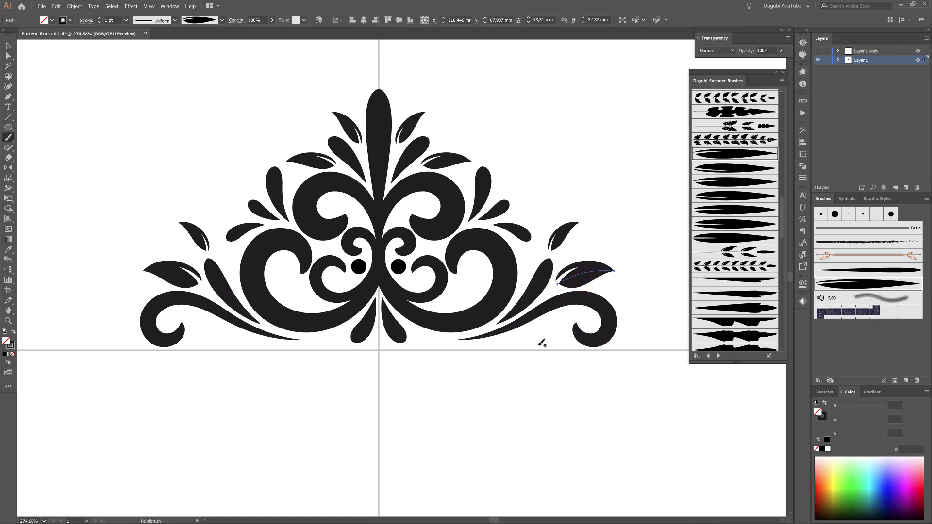
left_click_drag(555, 328, 565, 331)
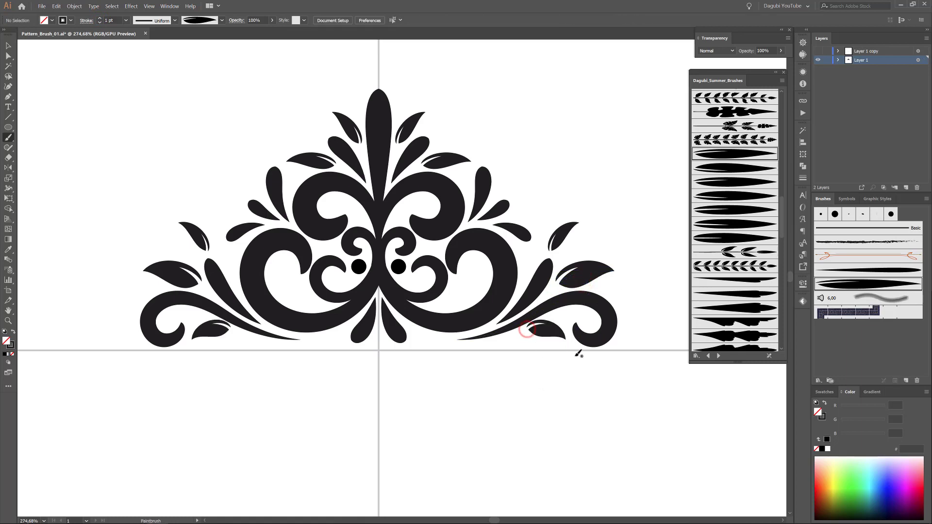
left_click(543, 332, "ctrl")
left_click(522, 415, "ctrl")
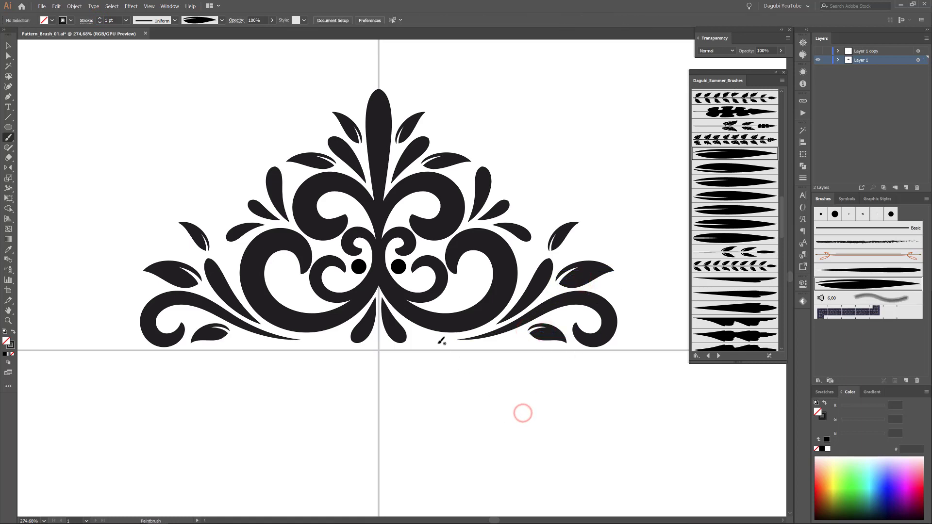
left_click_drag(416, 328, 421, 337)
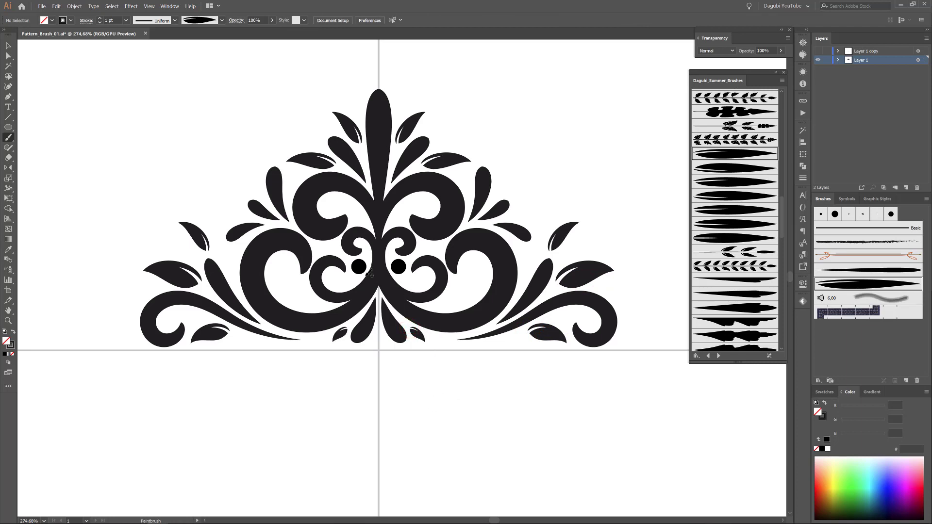
Step: Copy the black circle beside the top leaf and the outer leaf, and add a smaller copy near the outer leaf's base
left_click(8, 46)
left_click(398, 267)
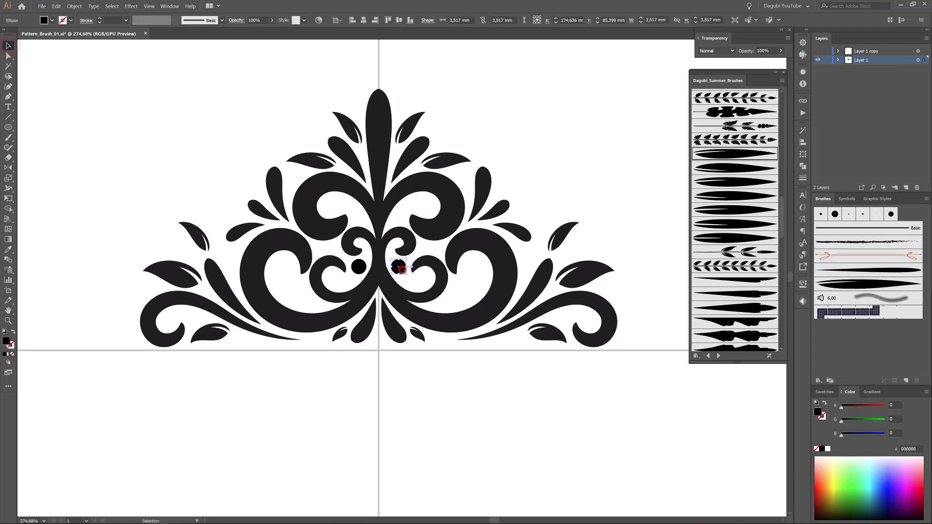
left_click_drag(402, 271, 582, 249)
mouse_move(581, 248)
left_mouse_down()
mouse_move(565, 256)
mouse_move(568, 250)
left_mouse_up()
left_click(611, 404)
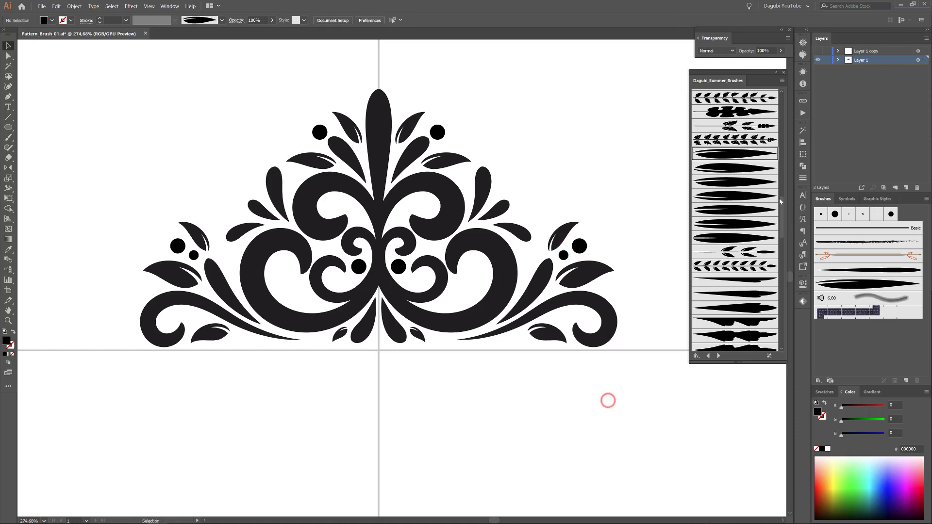
Step: Paint a curved row of growing dots at 1 pt outward from the small teardrops using the graduated dot art brush
left_click_drag(780, 206, 773, 150)
left_click(734, 237)
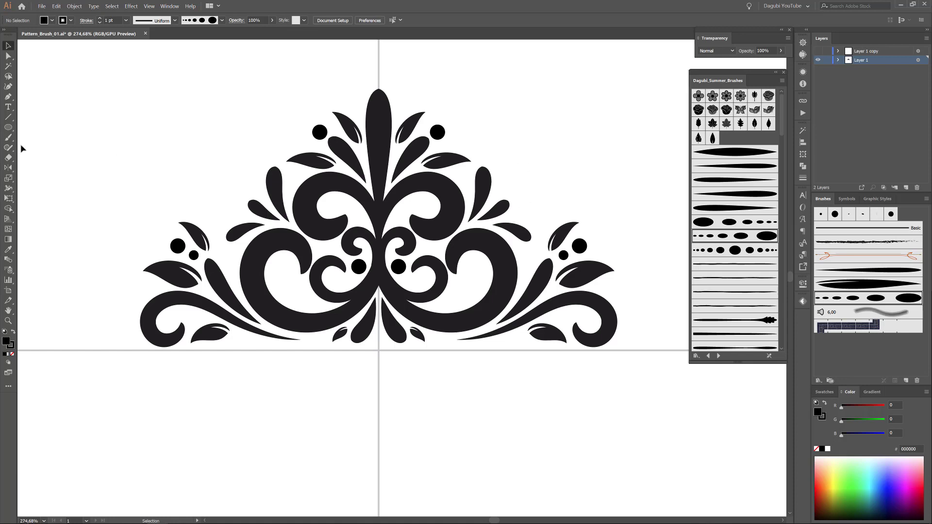
left_click(8, 137)
left_click_drag(506, 218, 550, 212)
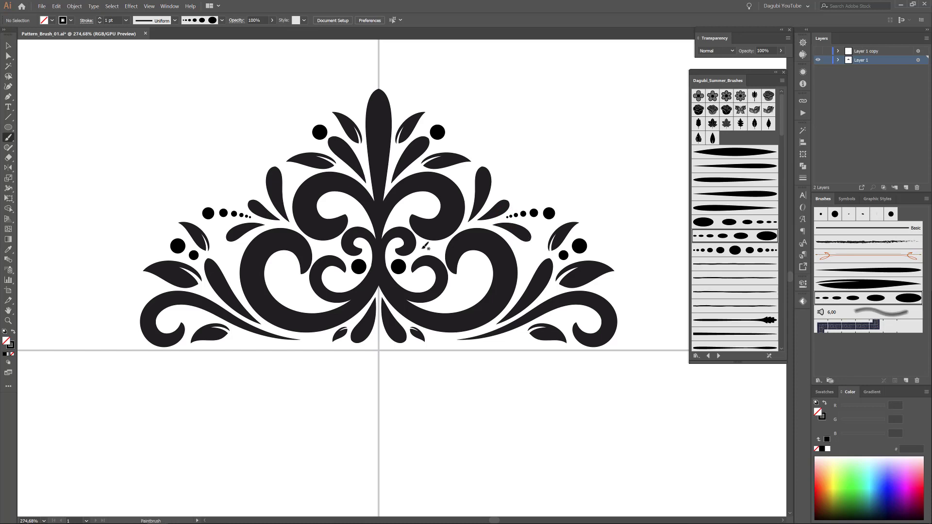
Step: Pick up the small curl's tapered brush and paint a tiny 0.5 pt curl inside the large curl
key("ctrl")
left_click(447, 287, "ctrl")
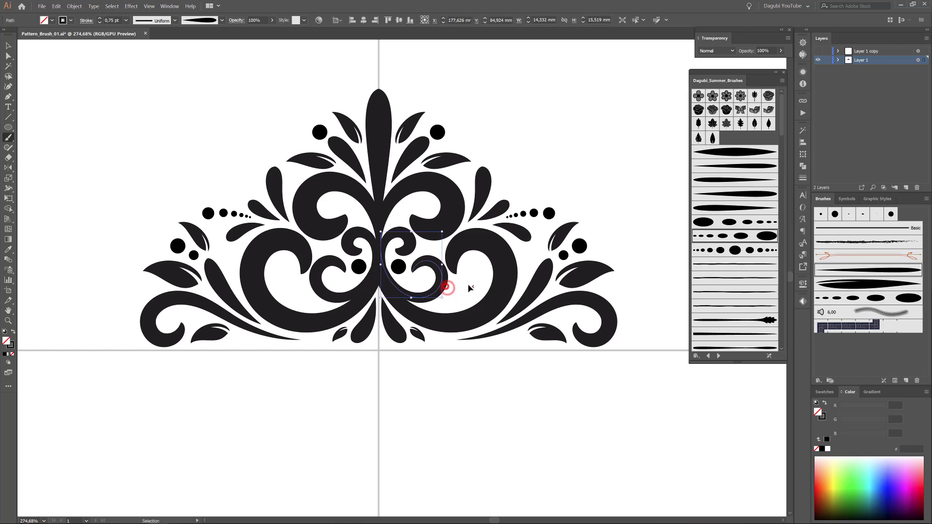
left_click(470, 286, "ctrl")
left_click(100, 23)
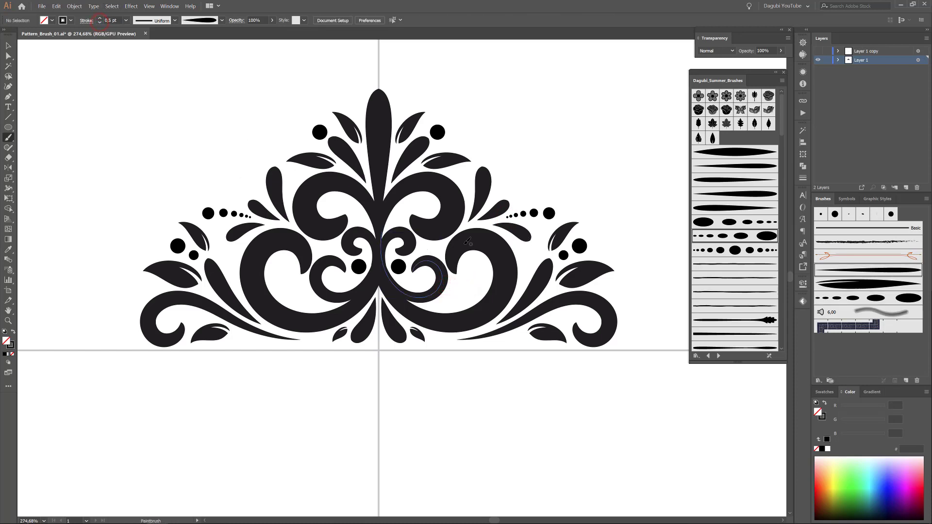
mouse_move(468, 307)
left_mouse_down()
mouse_move(479, 278)
mouse_move(467, 289)
left_mouse_up()
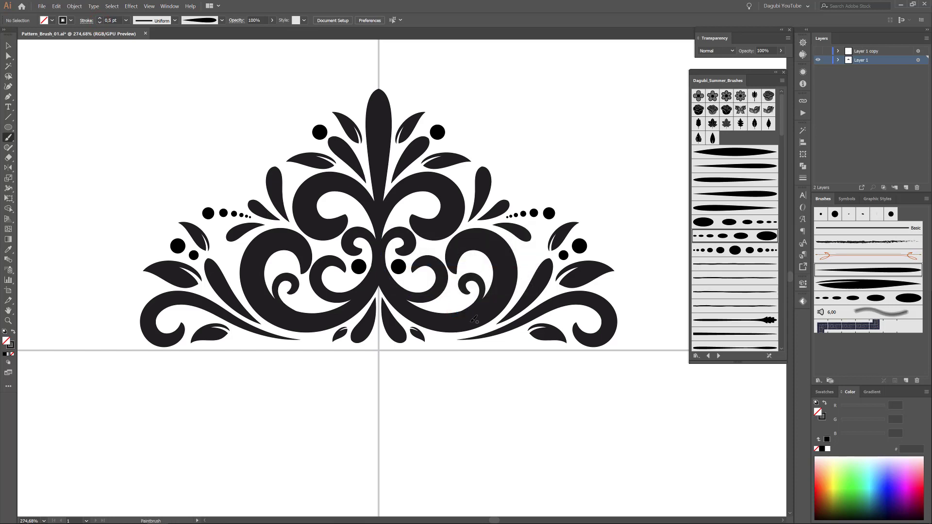
Step: Paint a small outer scroll with short inner accent strokes at 0.5 pt beyond the right scroll's curled end
key("ctrl+0")
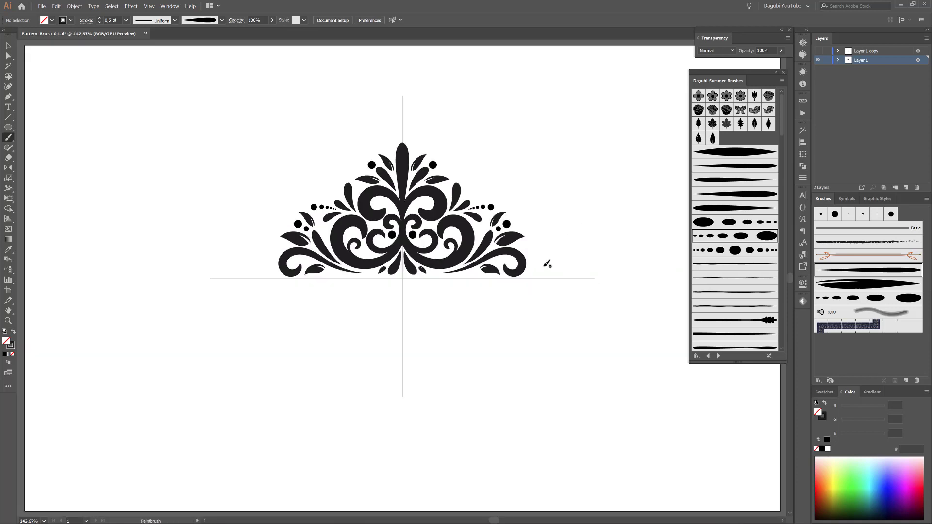
mouse_move(521, 244)
left_mouse_down()
mouse_move(546, 265)
mouse_move(532, 268)
mouse_move(523, 251)
mouse_move(561, 283)
left_mouse_up()
mouse_move(508, 247)
left_mouse_down()
mouse_move(539, 257)
mouse_move(538, 274)
mouse_move(546, 262)
mouse_move(549, 270)
left_mouse_up()
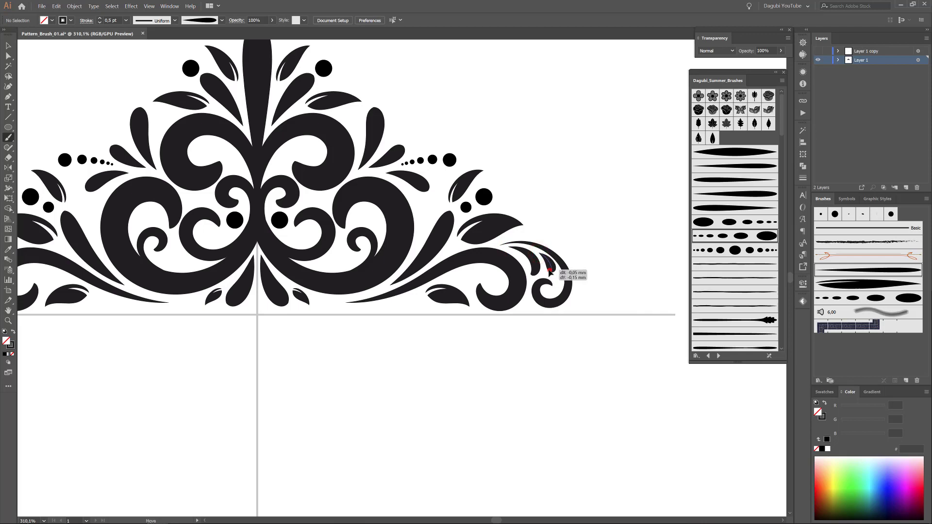
left_click(579, 378)
key("ctrl+0")
Step: Select all artwork on Layer 1 and lock its two guide lines
left_click(838, 59)
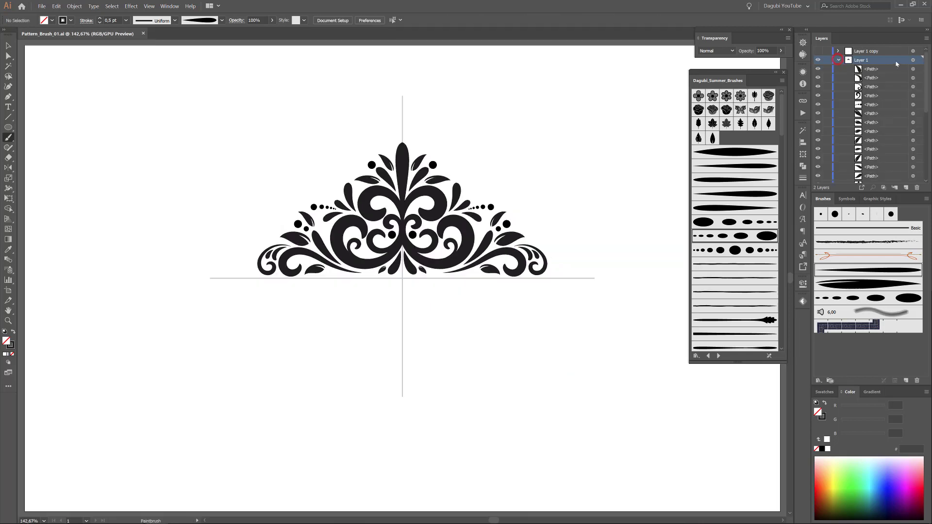
left_click(913, 61)
scroll(869, 145, "down", 10)
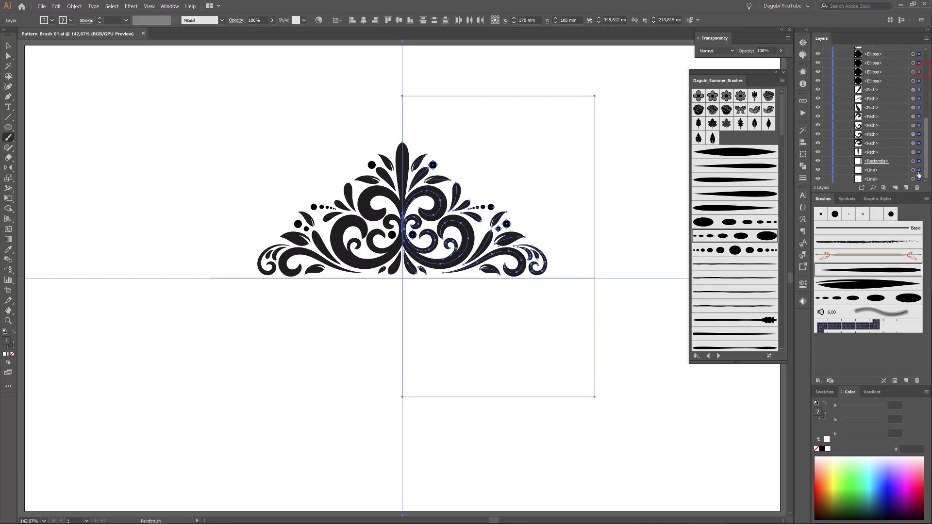
left_click_drag(827, 179, 826, 171)
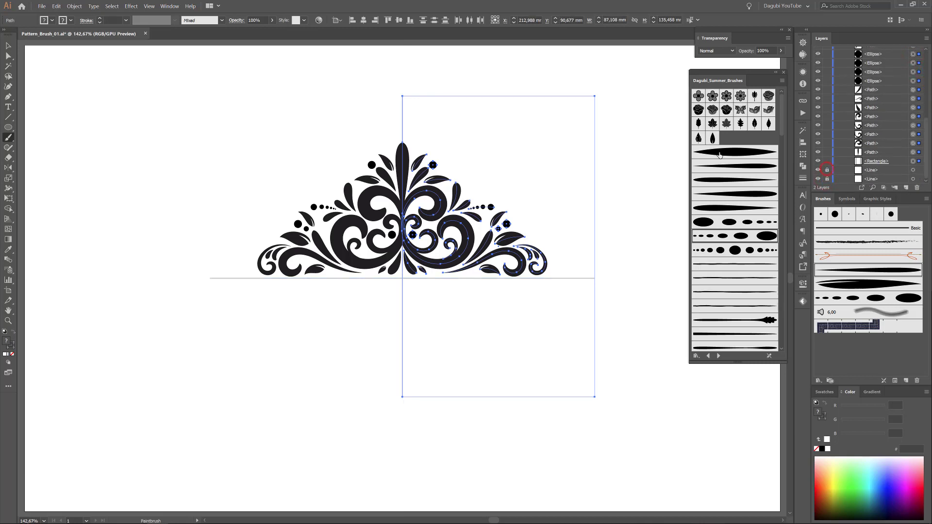
Step: Shift the selected artwork about 25 mm to the left across the vertical guide so that it overlaps its mirrored half
key("shift+Left")
key("shift+Left")
key("shift+Left")
key("shift+Left")
key("shift+Left")
key("shift+Left")
key("shift+Left")
key("shift+Left")
key("shift+Left")
key("shift+Left")
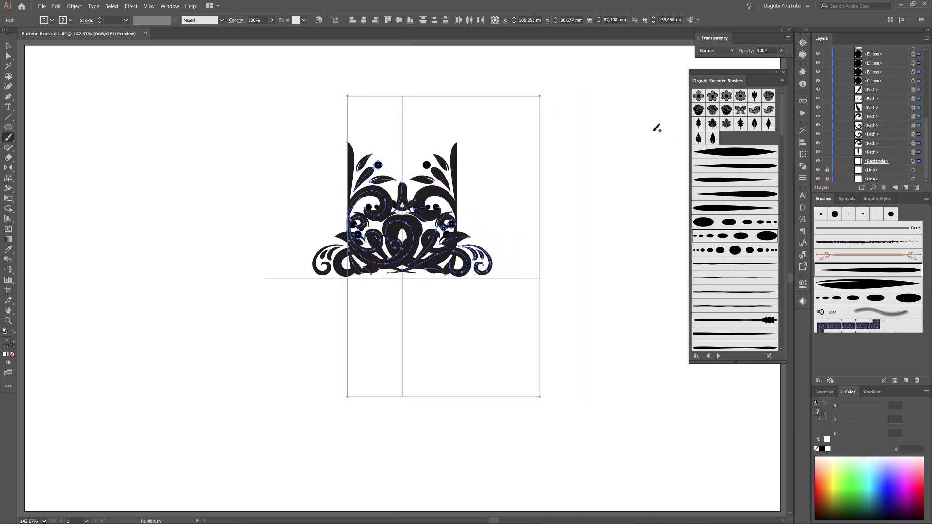
Step: Shift the selected corner artwork about 78 mm farther left to open a wide gap between it and its mirrored half
key("shift+Left")
key("shift+Left")
key("shift+Left")
key("shift+Left")
key("shift+Left")
key("shift+Left")
key("shift+Left")
key("shift+Left")
key("shift+Left")
key("shift+Left")
key("shift+Left")
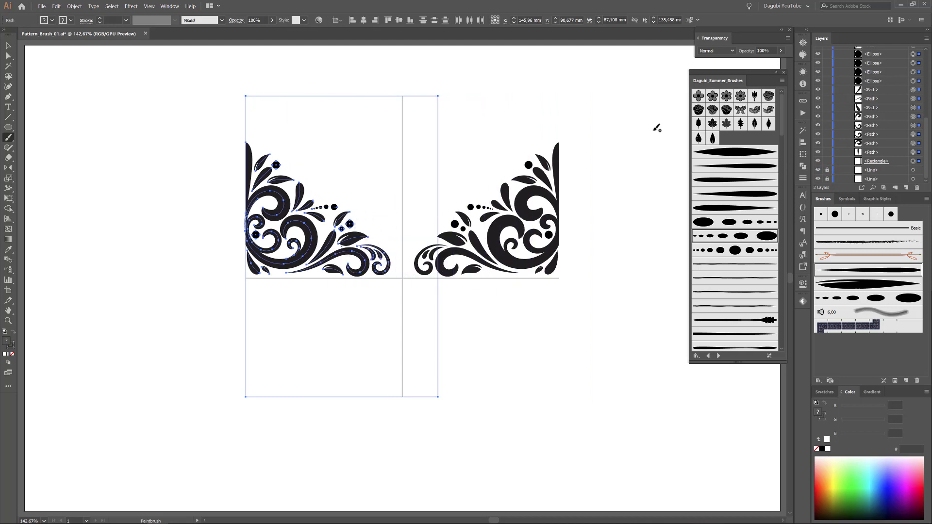
key("shift+Left")
key("shift+Left")
key("shift+Left")
key("shift+Left")
key("shift+Left")
key("shift+Left")
key("shift+Left")
key("shift+Left")
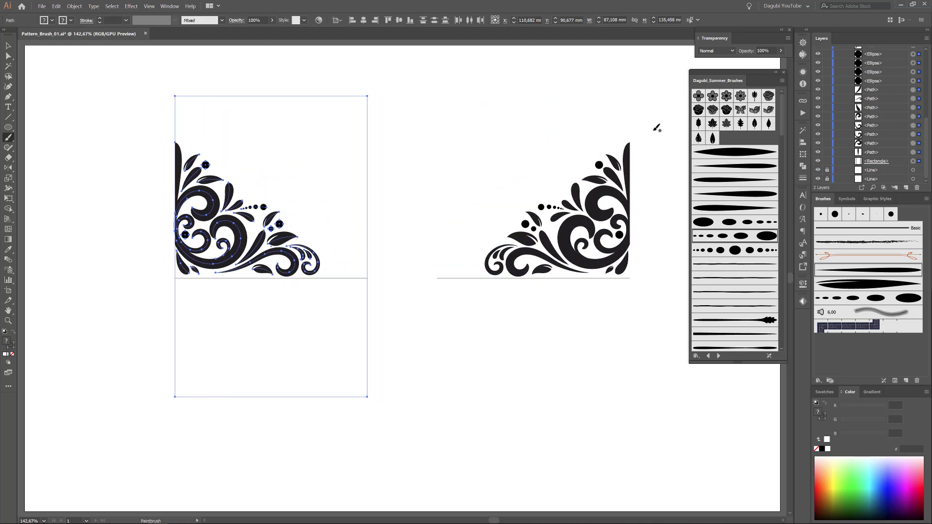
Step: Collapse and lock Layer 1, and make Layer 1 copy visible and active
scroll(869, 80, "up", 5)
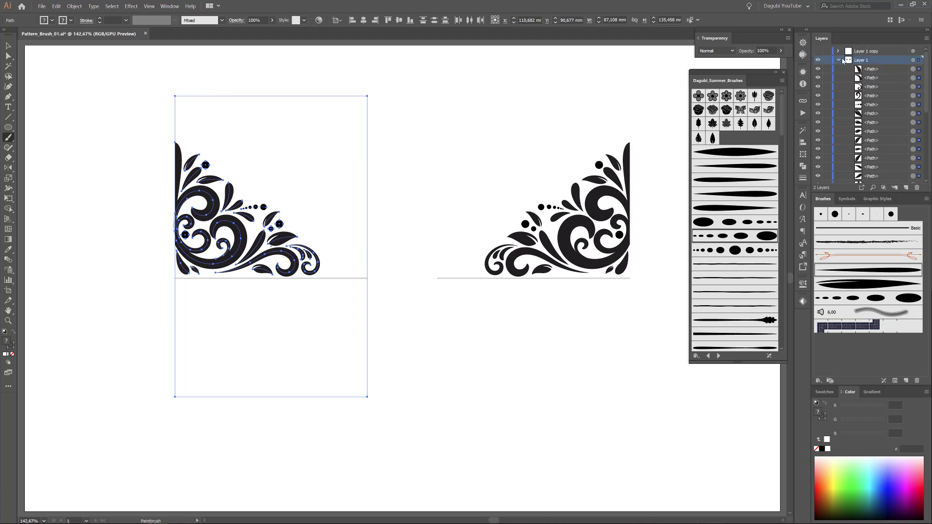
left_click(839, 60)
left_click(827, 60)
left_click(818, 51)
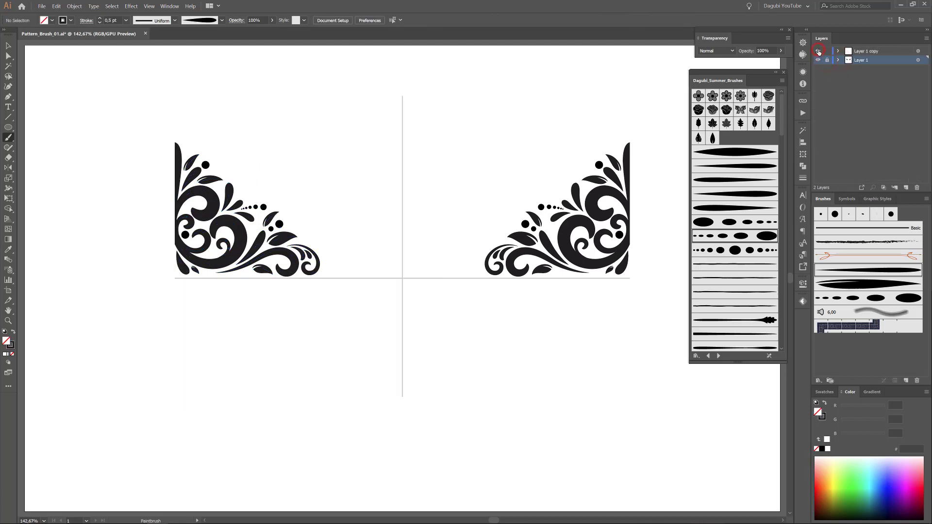
left_click(866, 50)
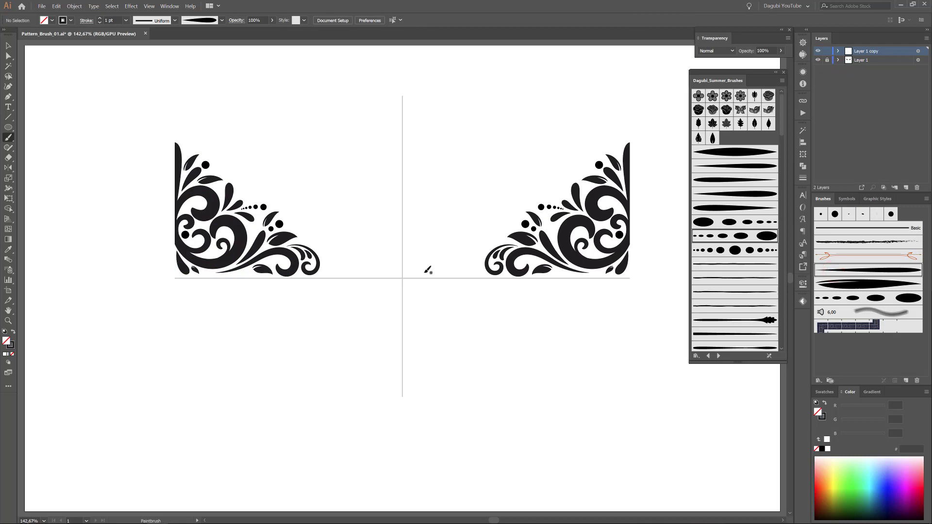
mouse_move(421, 274)
left_mouse_down()
mouse_move(407, 266)
mouse_move(411, 256)
left_mouse_up()
left_click_drag(475, 243, 478, 241)
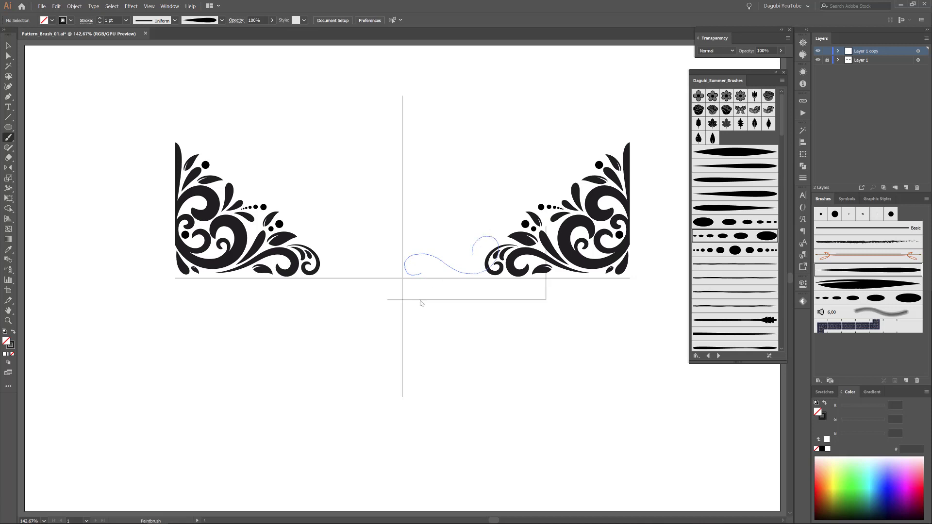
key("ctrl+z")
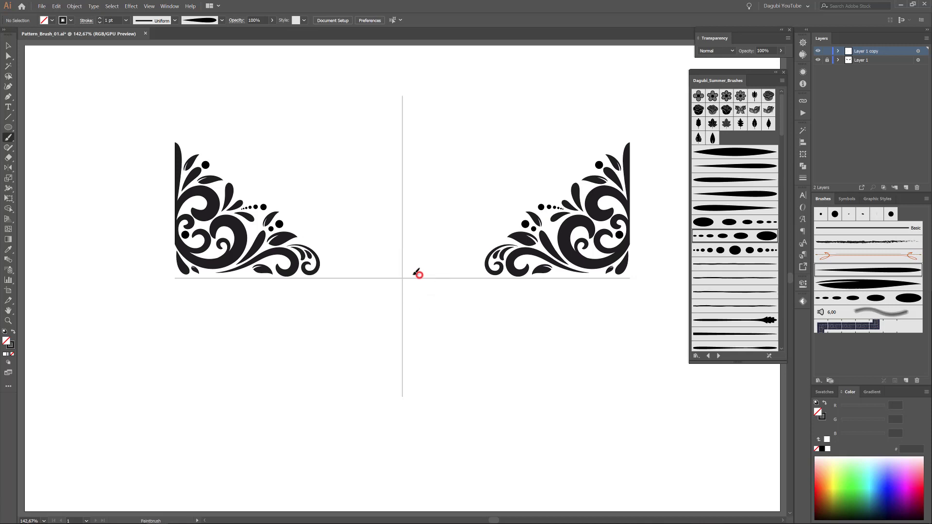
Step: Paint a flat S-shaped scroll about 38 mm wide along the horizontal guide, from the vertical guide towards the right corner ornament
mouse_move(418, 275)
left_mouse_down()
mouse_move(410, 256)
mouse_move(427, 254)
left_mouse_up()
left_click_drag(470, 259, 454, 274)
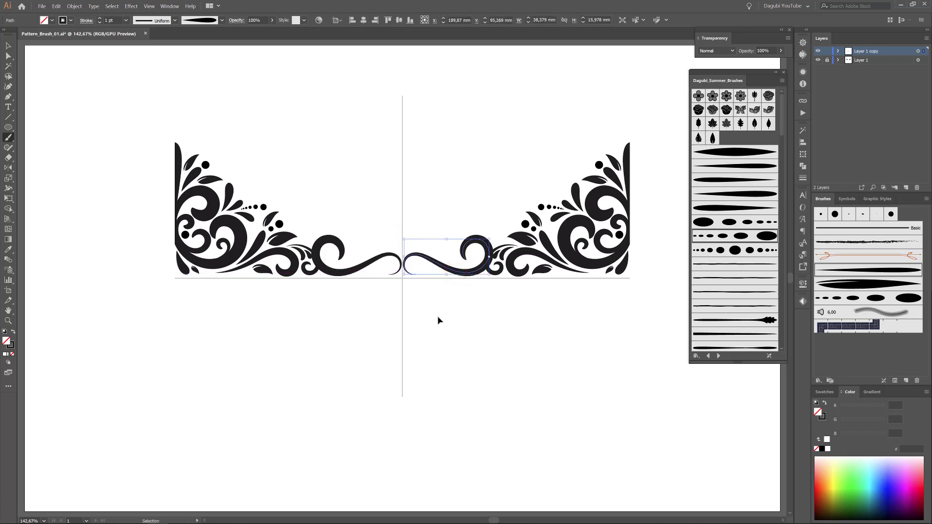
Step: Shift all Layer 1 artwork about 4.6 mm farther left to clear the new scrolls, and lock the layer again
left_click(917, 59)
key("shift+Left")
key("shift+Left")
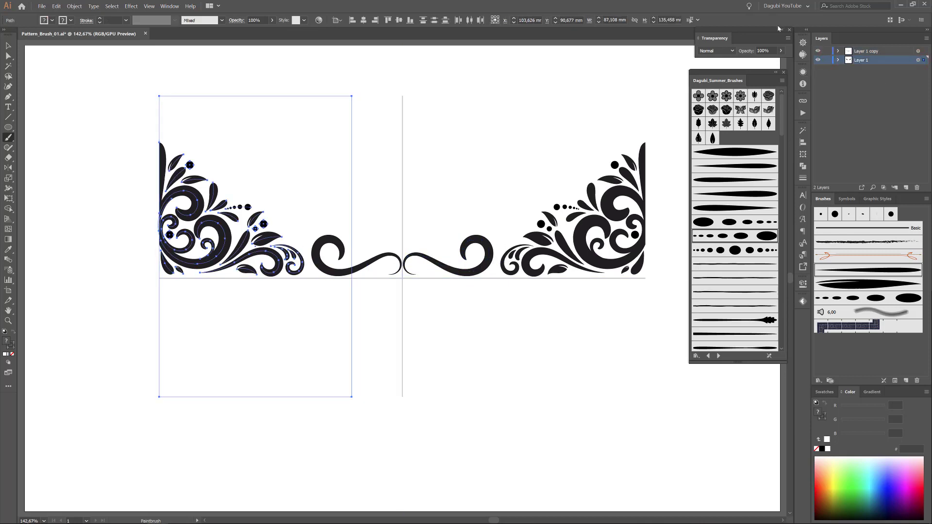
key("Right")
key("Right")
key("Right")
key("Right")
key("Right")
key("Right")
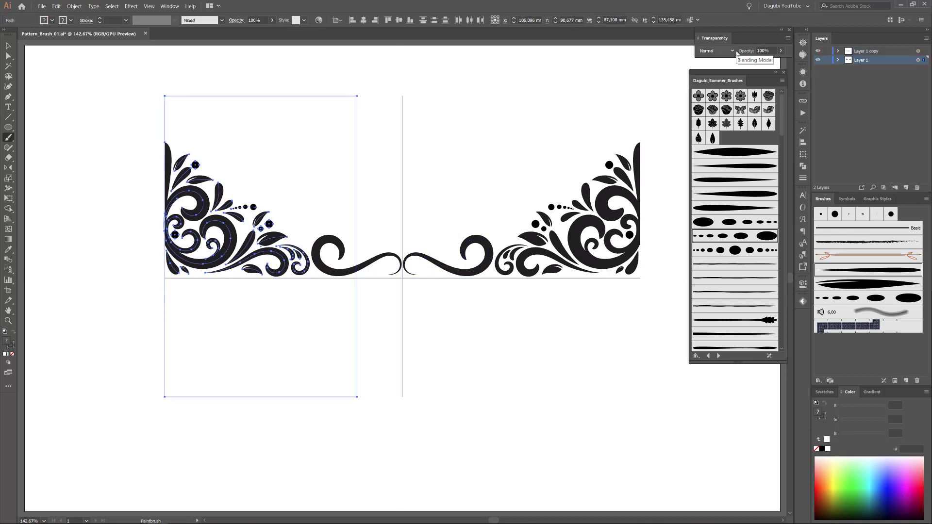
left_click(826, 60)
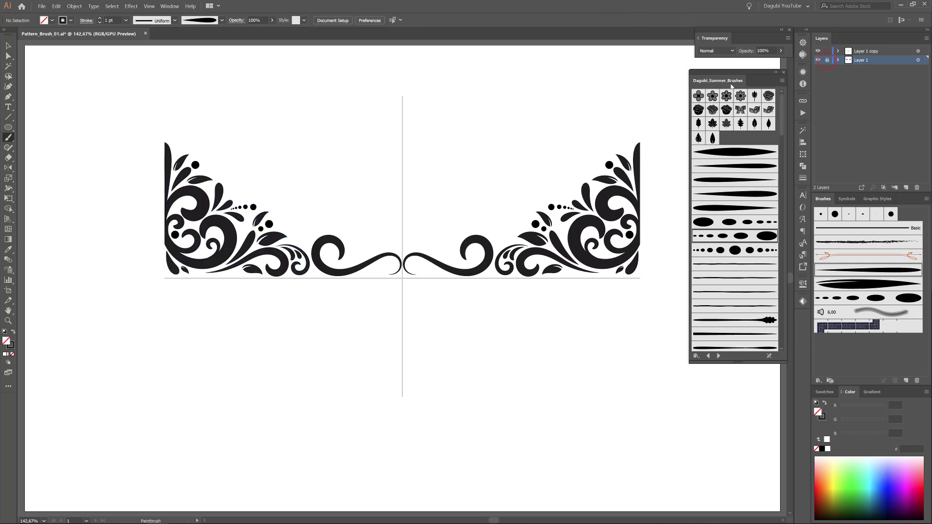
Step: On Layer 1 copy, paint a curved 1.4 pt petal about 12 by 15 mm rising from the vertical guide above the scrolls
left_click(860, 52)
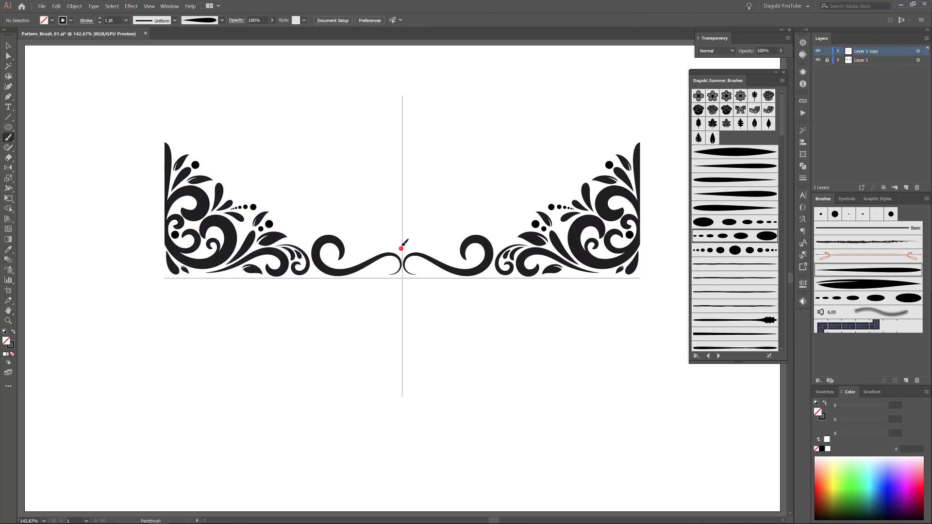
mouse_move(401, 247)
left_mouse_down()
mouse_move(410, 221)
mouse_move(429, 214)
left_mouse_up()
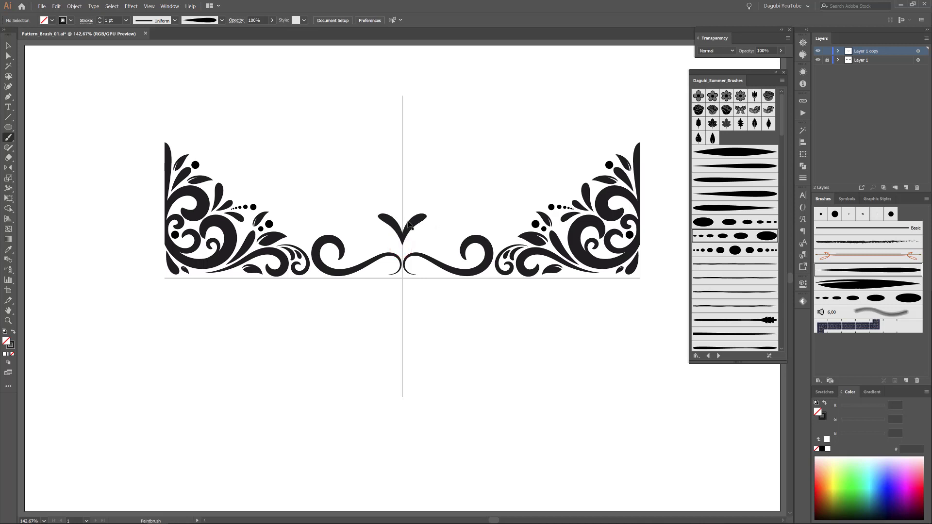
left_click(412, 223, "ctrl")
left_click(100, 18, "ctrl")
left_click(100, 18, "ctrl")
left_click(99, 18, "ctrl")
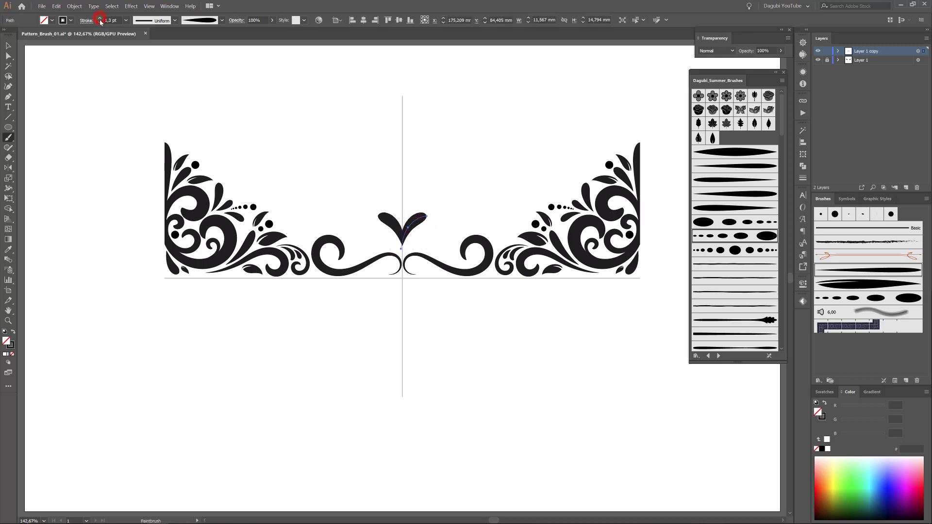
left_click(100, 18)
left_click(236, 427, "ctrl")
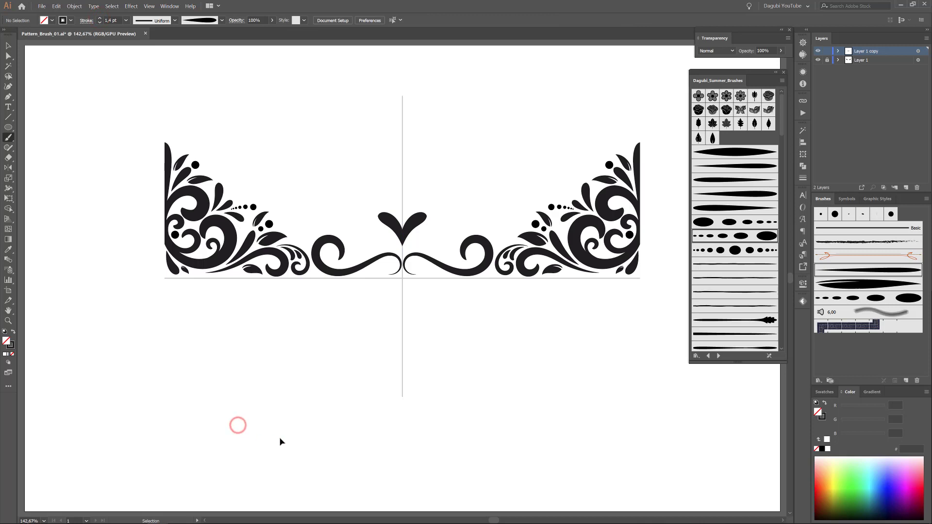
Step: Apply the fuller tapered brush with the rounded right end to the curved petal and set its stroke to 1.2 pt
left_click(417, 222, "ctrl")
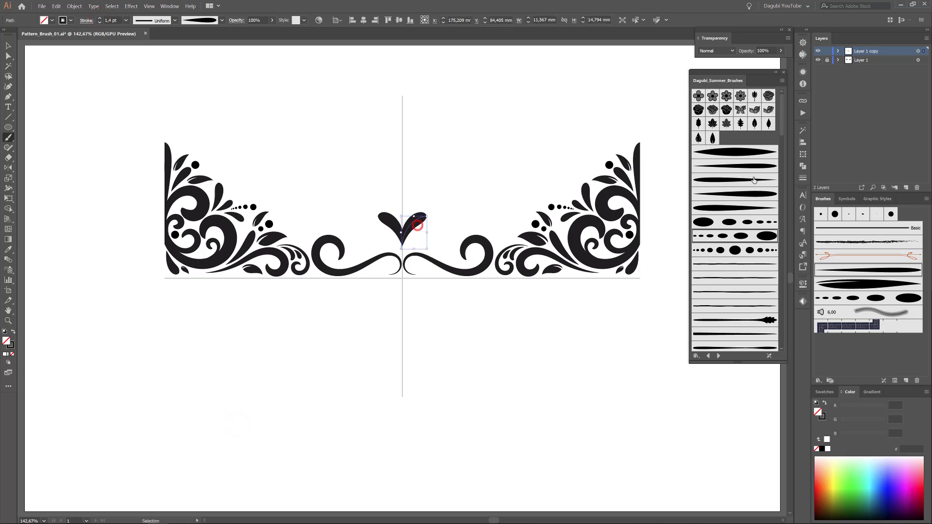
left_click(750, 193)
left_click(100, 22)
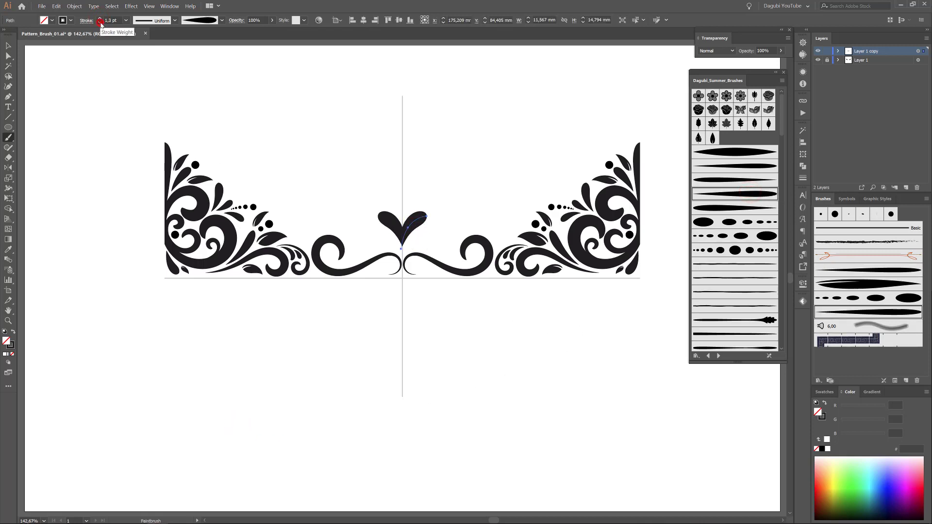
left_click(100, 22)
left_click(320, 393, "ctrl")
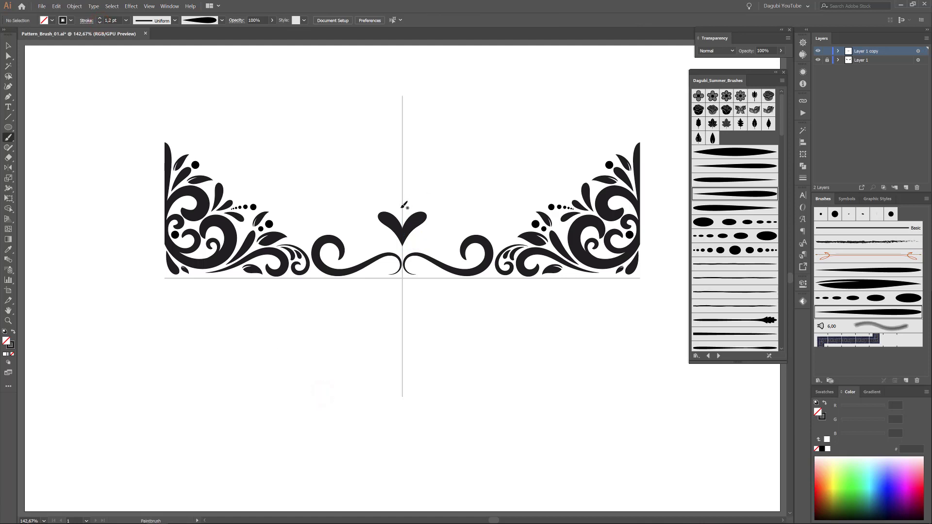
Step: Paint an upright teardrop on the vertical guide above the heart shape and delete the side petal at its base
mouse_move(403, 210)
left_mouse_down()
mouse_move(431, 196)
mouse_move(403, 207)
mouse_move(404, 158)
left_mouse_up()
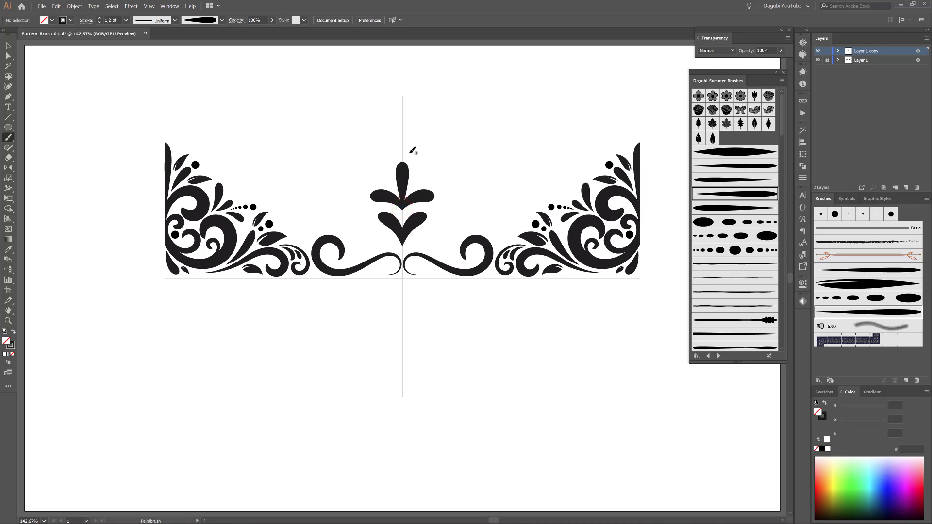
left_click(426, 198, "ctrl")
key("Delete")
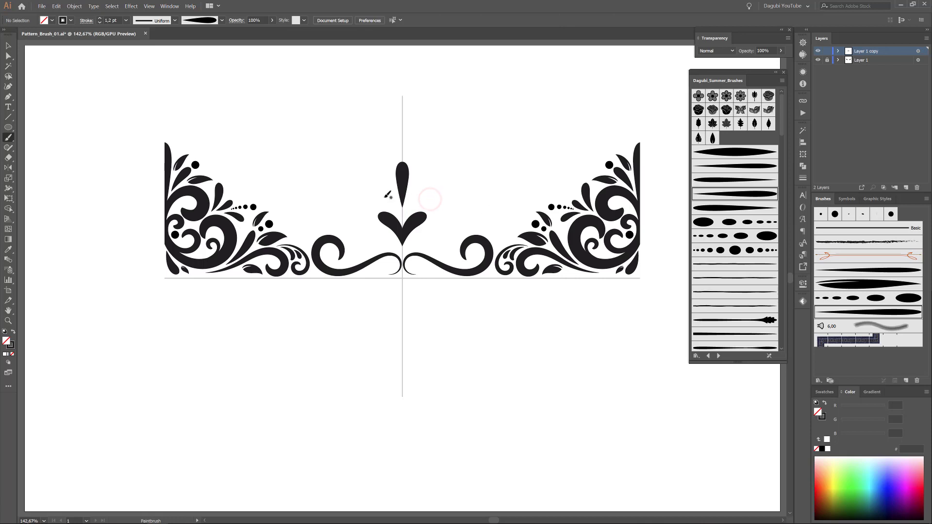
Step: Paint a large curled scroll arching from the teardrop's base around the heart, with a thick drooping petal beneath its arch
mouse_move(403, 213)
left_mouse_down()
mouse_move(413, 196)
mouse_move(451, 190)
left_mouse_up()
left_click_drag(441, 217, 440, 219)
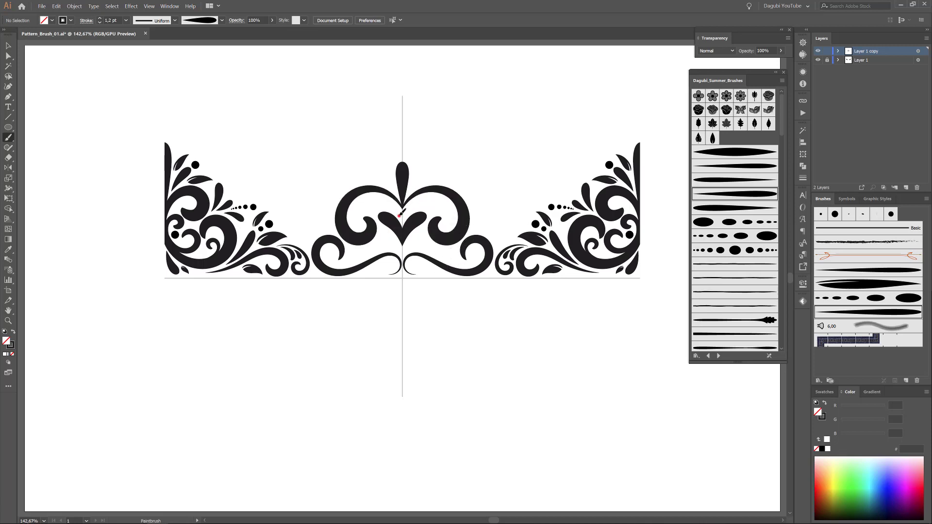
mouse_move(399, 215)
left_mouse_down()
mouse_move(427, 198)
mouse_move(438, 207)
left_mouse_up()
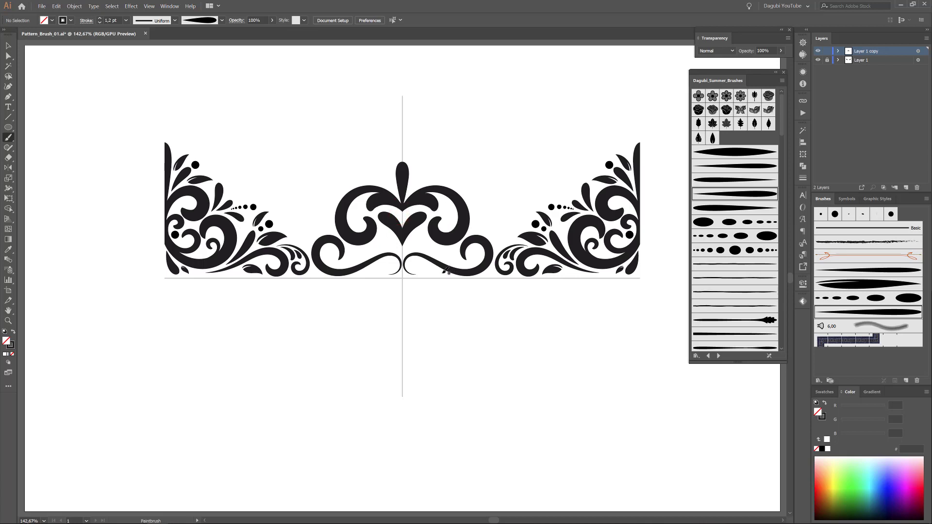
Step: Paint a small leaf about 8 by 6 mm below the heart with the leaf-shaped brush and set its stroke to 0.75 pt
left_click(847, 287)
left_click_drag(406, 252, 423, 240)
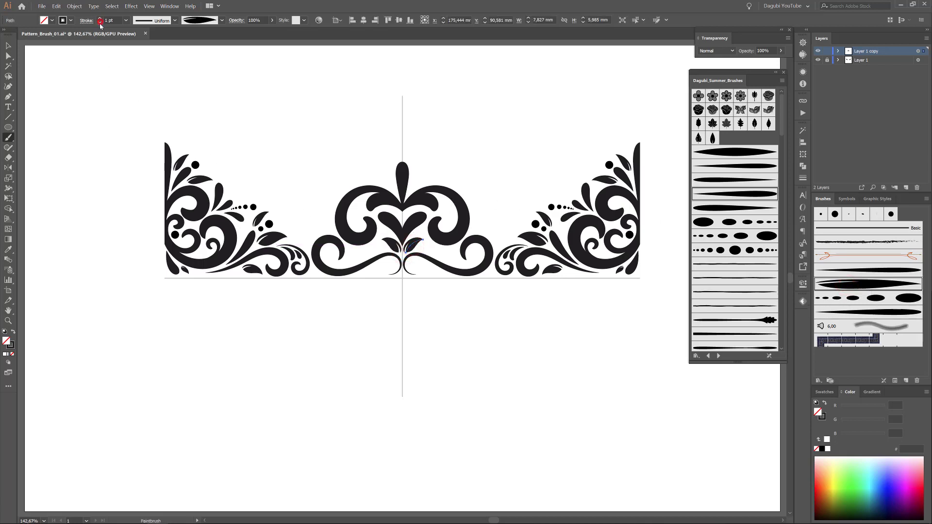
left_click(99, 22)
left_click(551, 401, "ctrl")
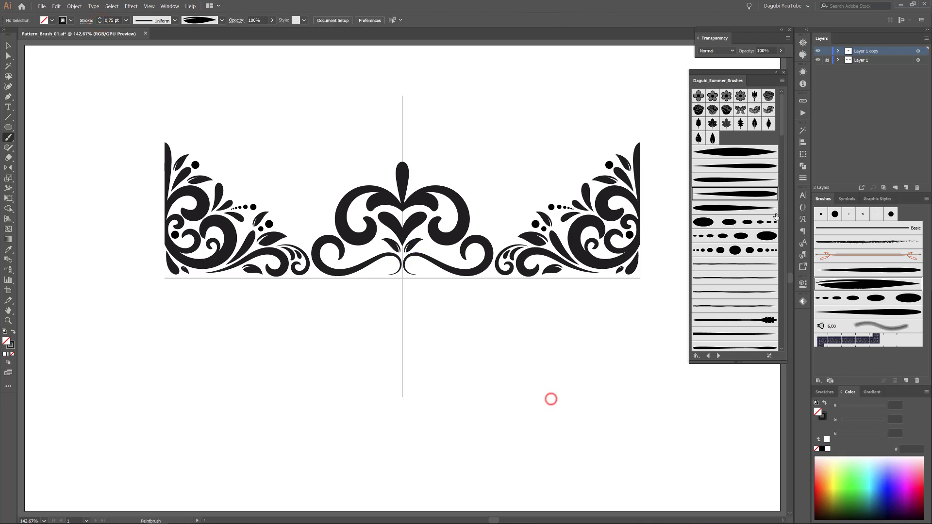
Step: Choose another leaf brush from the summer brush library and paint a small leaf at the inner end of the lower scroll
left_click_drag(781, 118, 786, 227)
left_click(737, 175)
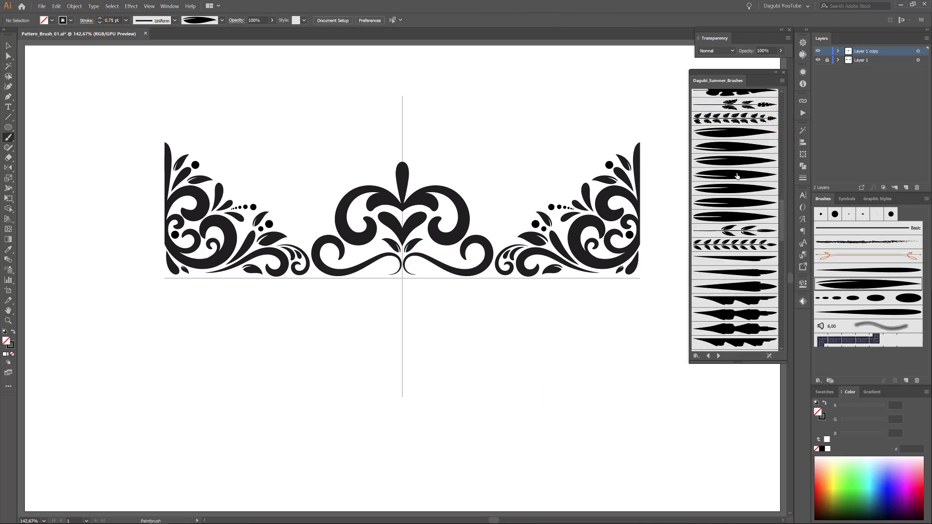
left_click(413, 295, "ctrl")
mouse_move(410, 243)
left_mouse_down()
mouse_move(446, 225)
mouse_move(471, 280)
mouse_move(408, 225)
left_mouse_up()
Step: Pick up the heart petal's brush and paint a 0.5 pt curl with a short petal below it beside the central teardrop
left_click_drag(449, 162, 455, 225)
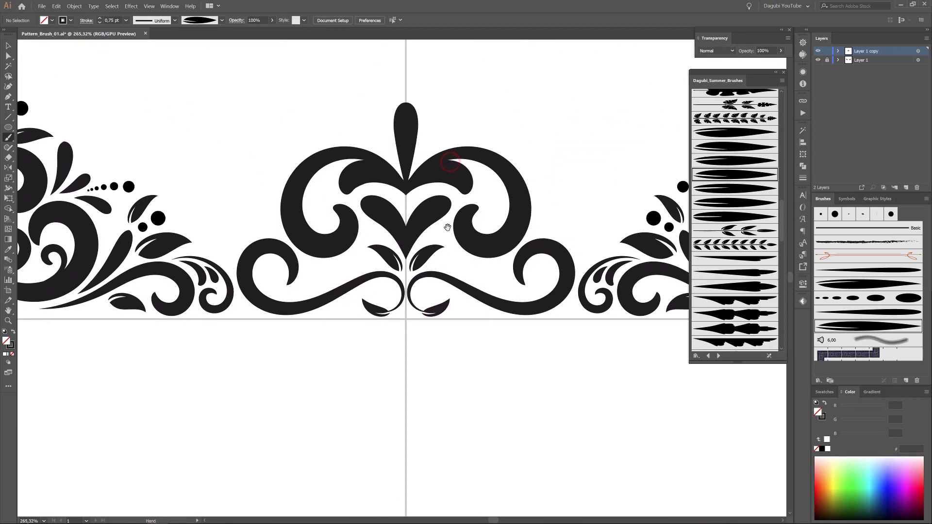
left_click(431, 222, "ctrl")
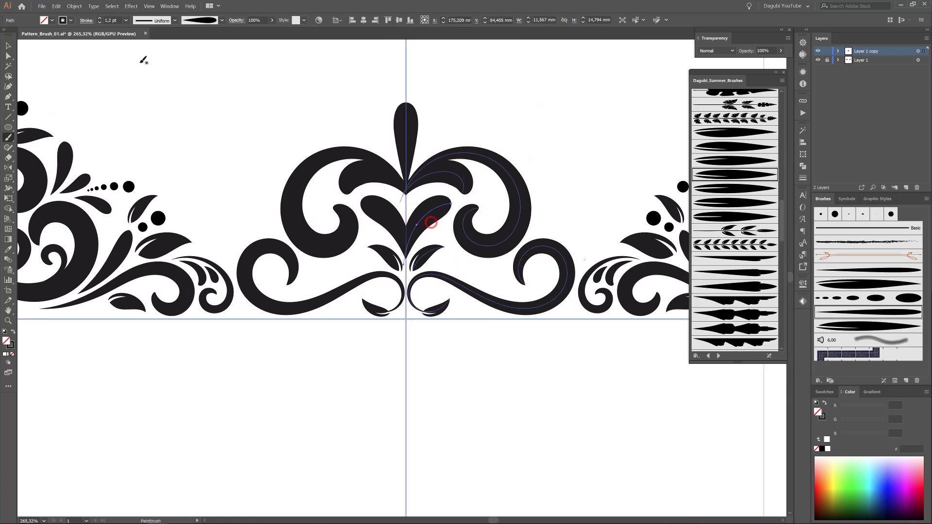
left_click(199, 88, "ctrl")
left_click(100, 22)
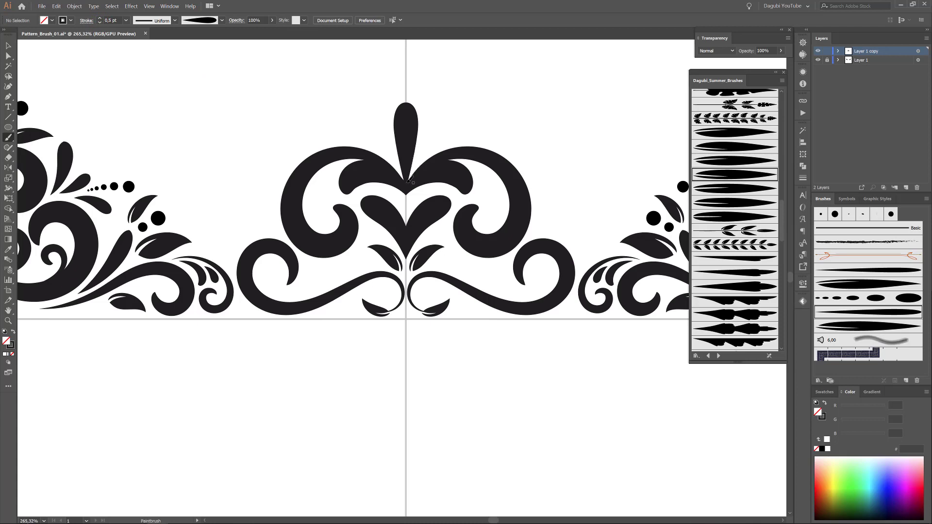
mouse_move(410, 165)
left_mouse_down()
mouse_move(444, 114)
mouse_move(462, 113)
mouse_move(471, 130)
mouse_move(453, 132)
left_mouse_up()
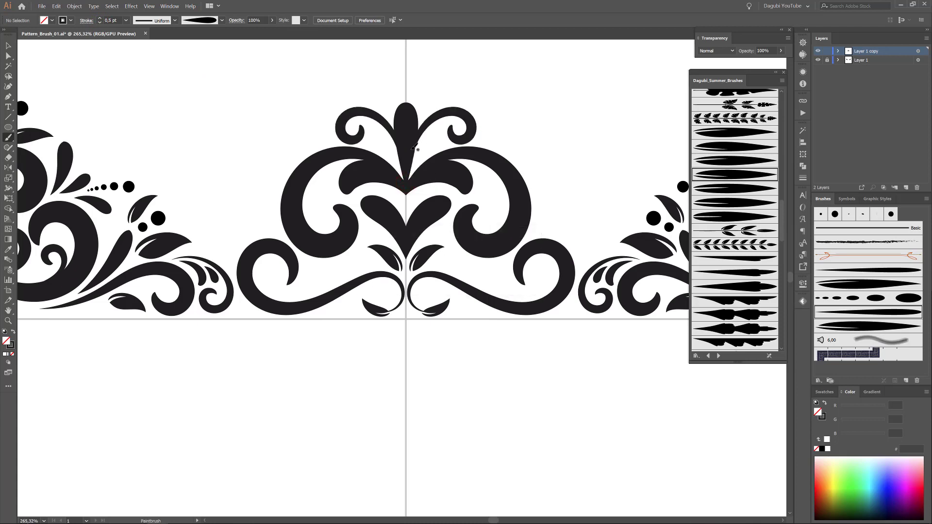
mouse_move(408, 181)
left_mouse_down()
mouse_move(427, 145)
mouse_move(446, 148)
left_mouse_up()
Step: Enlarge the central teardrop to about 27 mm tall on the vertical guide and set its stroke to 1.1 pt
mouse_move(411, 115)
left_mouse_down()
mouse_move(414, 87)
mouse_move(406, 168)
left_mouse_up()
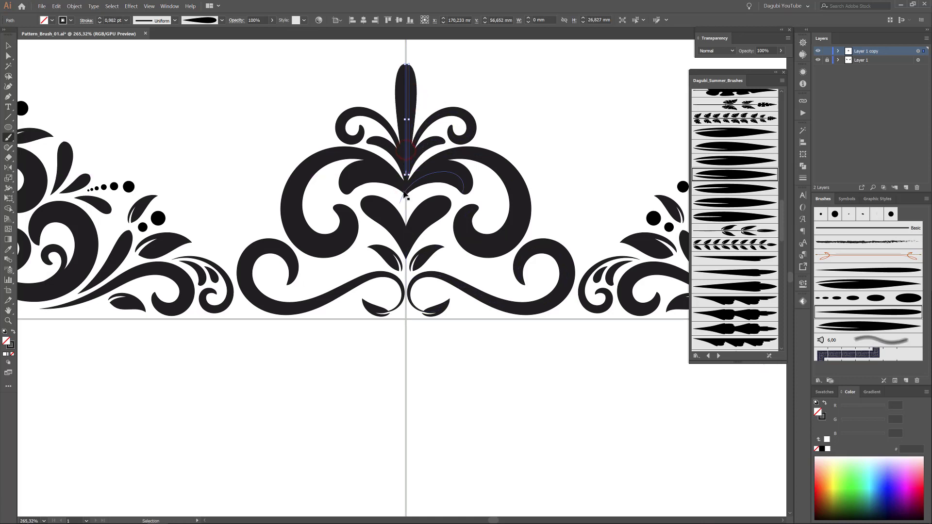
left_click_drag(414, 82, 412, 92)
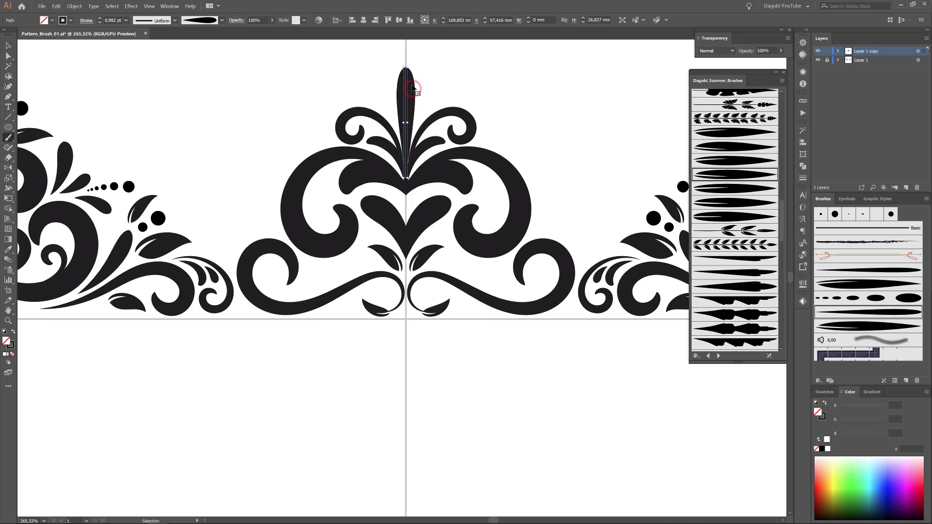
left_click(99, 18)
left_click(551, 101, "ctrl")
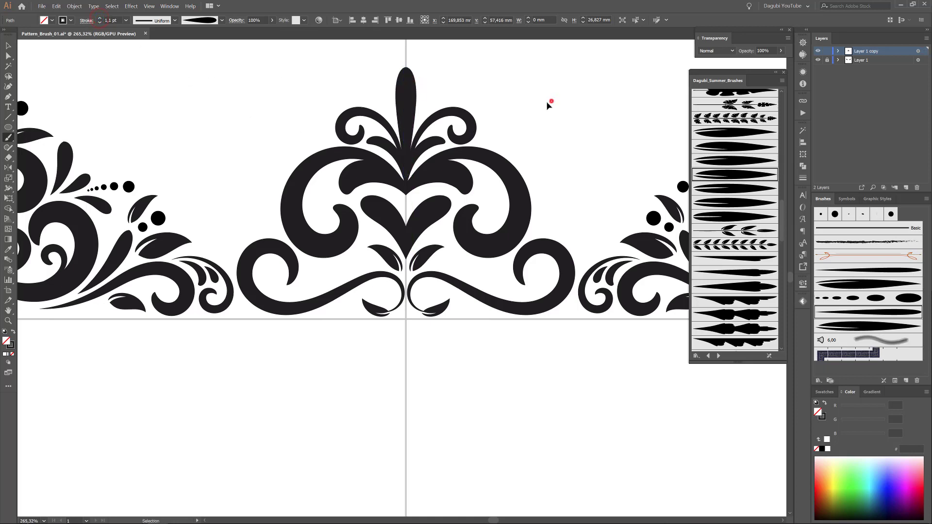
Step: Add a small accent petal about 4 mm wide inside the upper curl and set its stroke to 0.3 pt
left_click(475, 132, "ctrl")
left_click(504, 121, "ctrl")
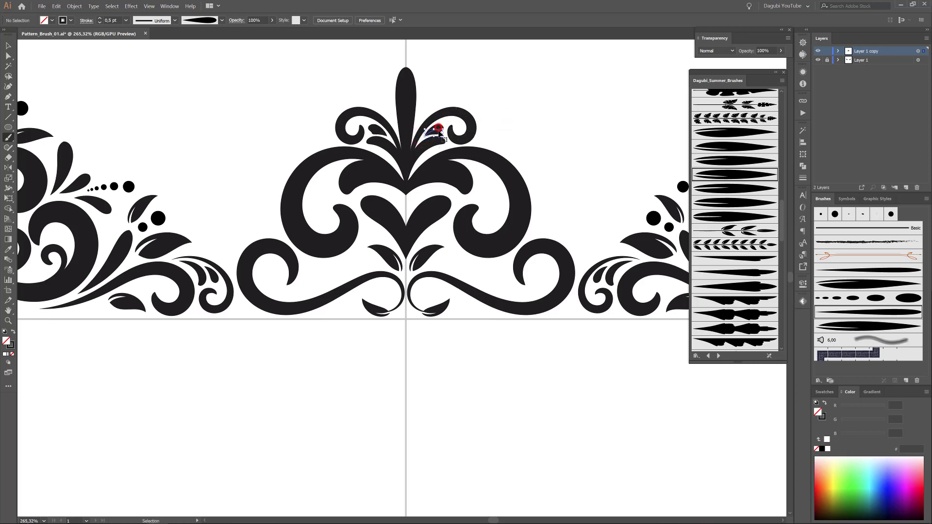
left_click(438, 132, "ctrl")
left_click(99, 22)
left_click(99, 19)
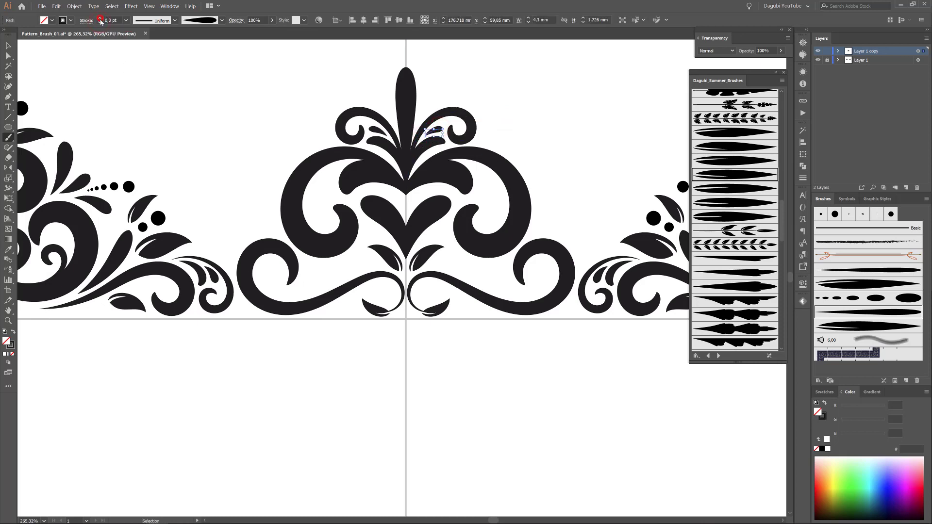
left_click(215, 132, "ctrl")
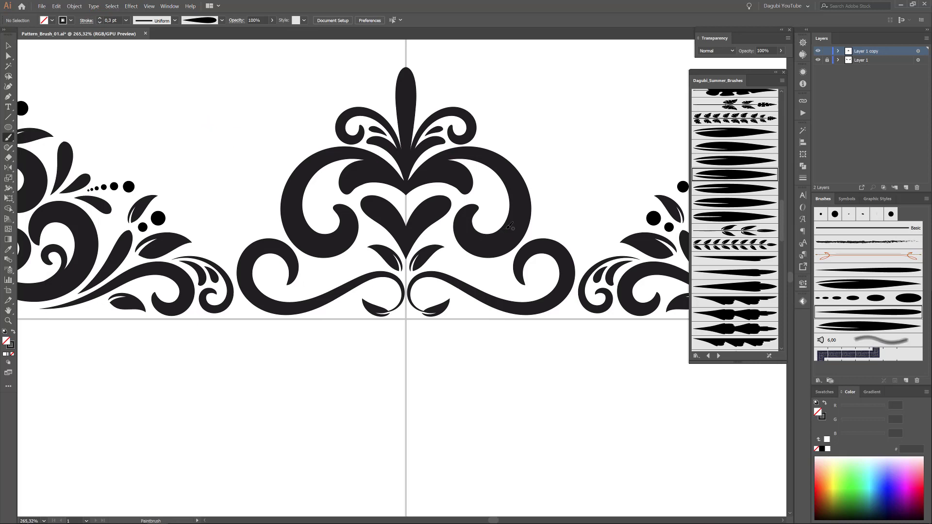
Step: Paint a 0.3 pt spiral curl about 7 mm high inside the large upper scroll and adjust its rotation and position
mouse_move(503, 182)
left_mouse_down()
mouse_move(508, 196)
mouse_move(491, 208)
mouse_move(493, 200)
mouse_move(514, 224)
mouse_move(505, 226)
left_mouse_up()
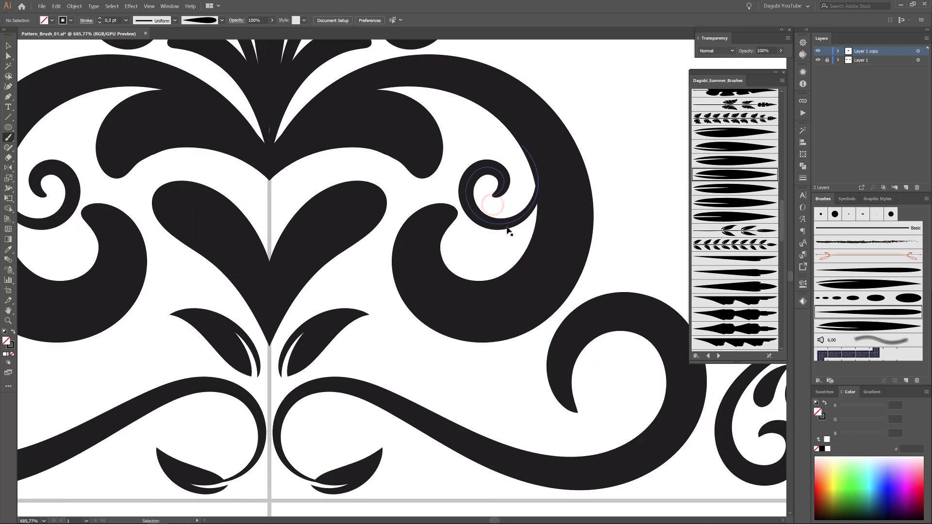
left_click(506, 226, "ctrl")
left_click(537, 229, "ctrl")
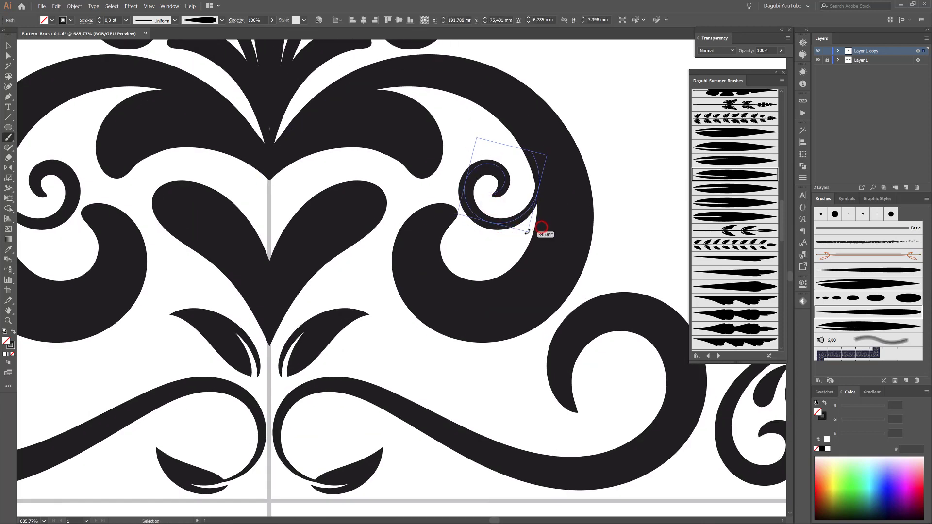
left_click(490, 225, "ctrl")
mouse_move(491, 225)
left_mouse_down()
mouse_move(479, 229)
mouse_move(455, 210)
left_mouse_up()
left_click(648, 190, "ctrl")
left_click_drag(589, 261, 502, 216)
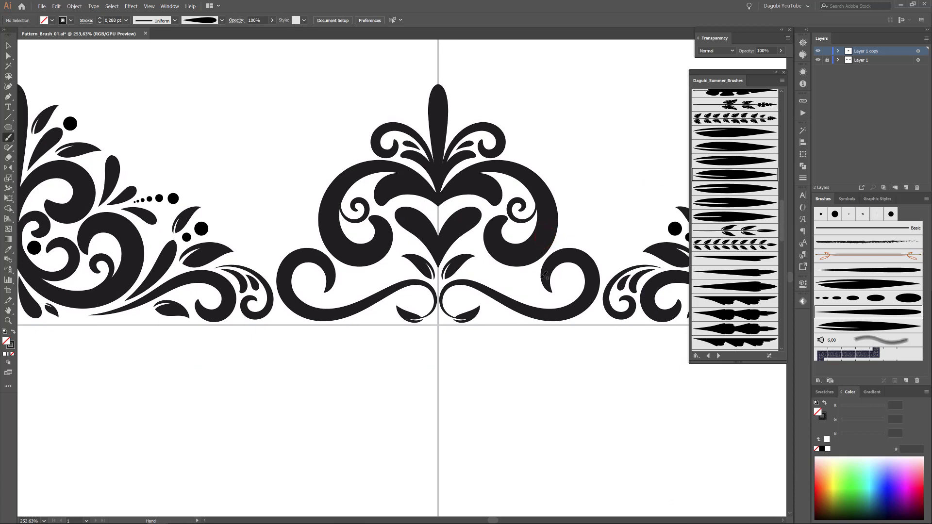
Step: Paint a small curl branching off the lower scroll's stem, followed by two 0.4 pt petals along the scroll
mouse_move(481, 287)
left_mouse_down()
mouse_move(531, 293)
mouse_move(521, 286)
left_mouse_up()
scroll(536, 298, "up", 2)
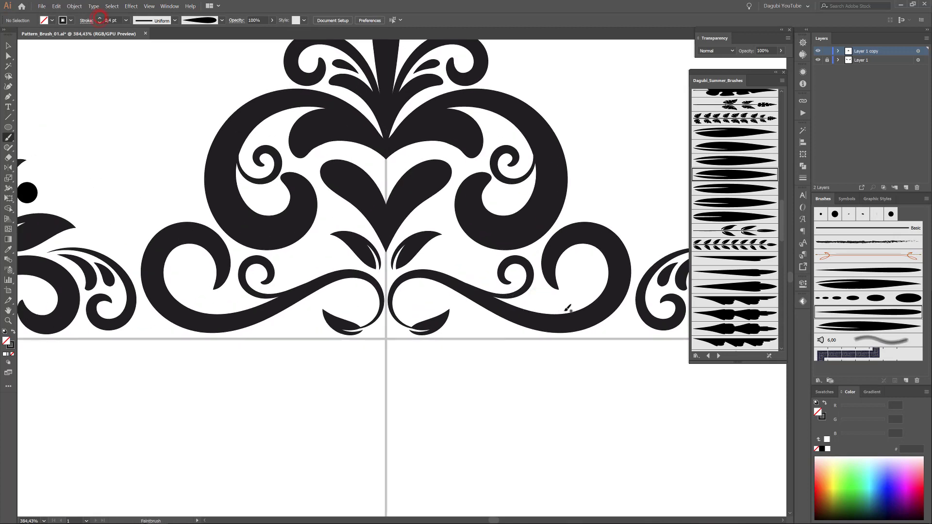
mouse_move(518, 302)
left_mouse_down()
mouse_move(542, 293)
mouse_move(553, 303)
left_mouse_up()
left_click(551, 306, "ctrl")
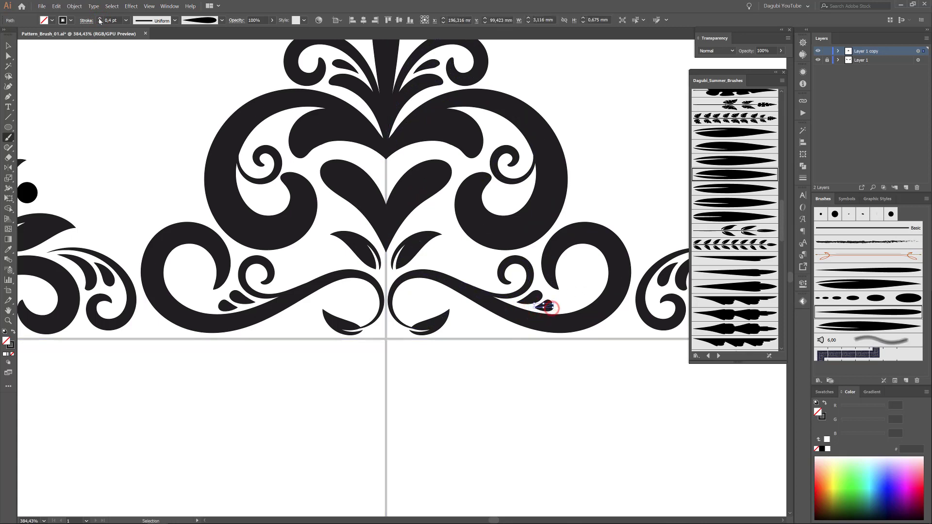
Step: Add a tiny third petal about 1.4 mm wide with a 0.15 pt stroke and even out the petal row's spacing
left_click(110, 54, "ctrl")
left_click(100, 22)
left_click(100, 22)
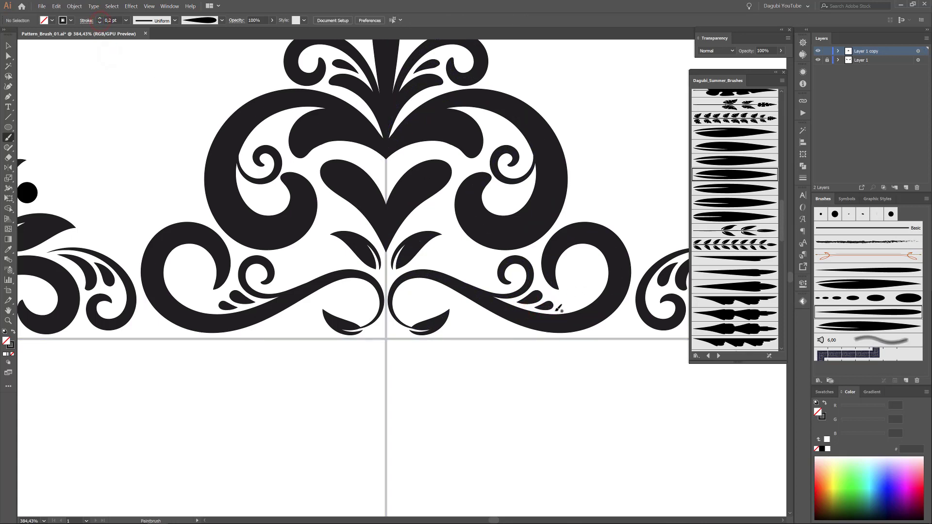
left_click_drag(557, 310, 564, 309)
left_click_drag(561, 312, 505, 276)
left_click(552, 400, "ctrl")
left_click(535, 317, "ctrl")
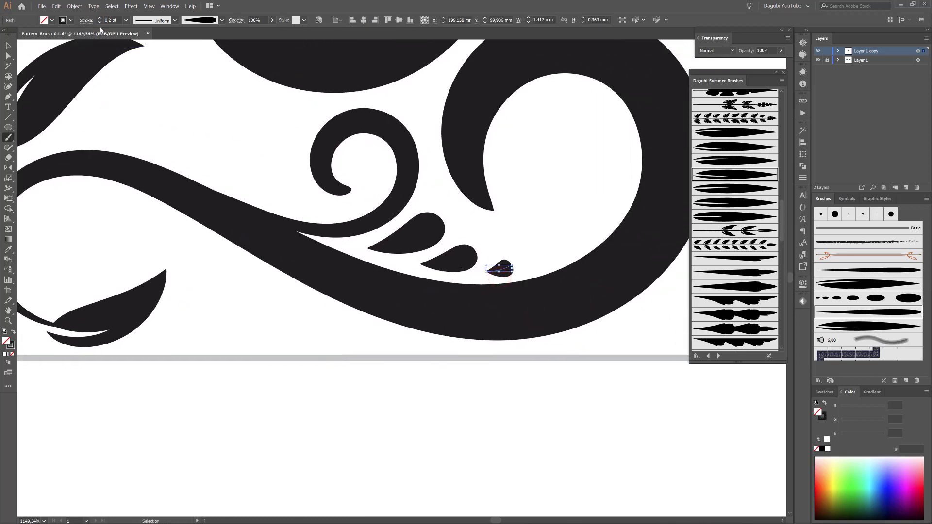
left_click(111, 20)
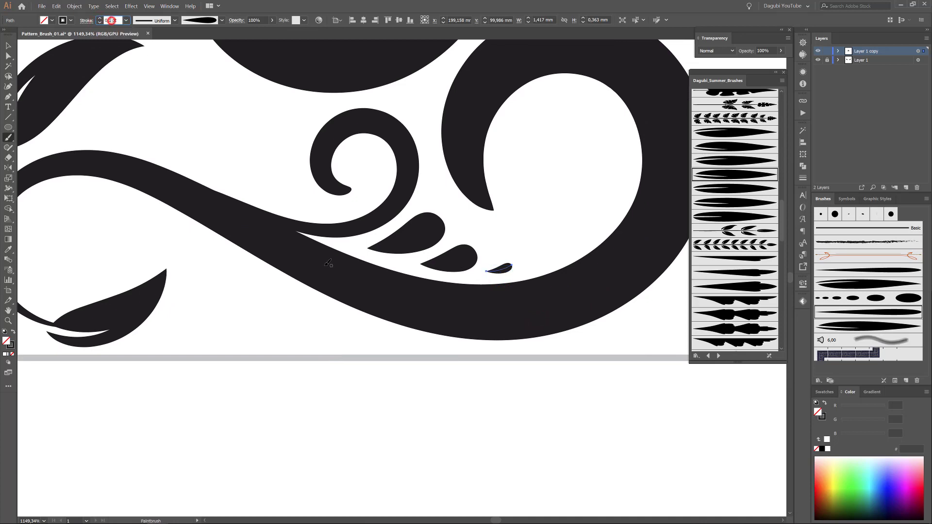
key("Return")
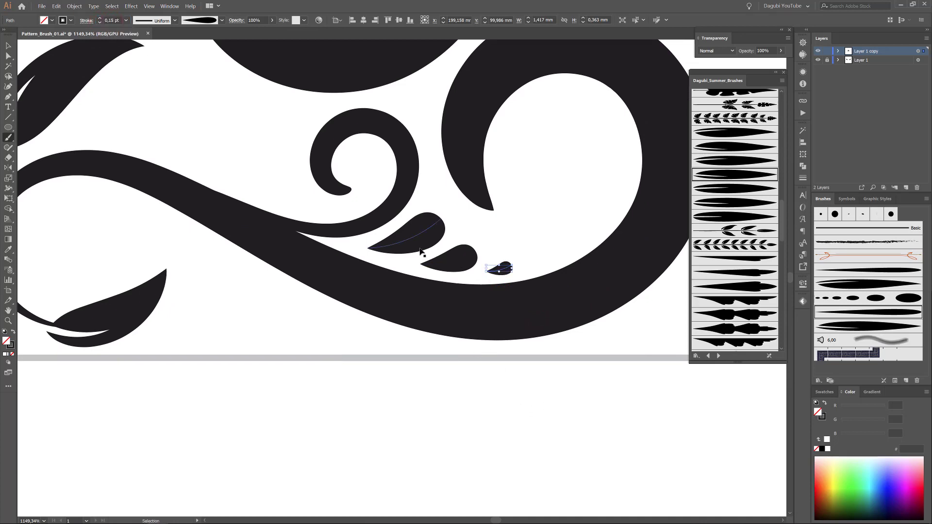
left_click_drag(421, 243, 455, 269)
left_click(472, 419, "ctrl")
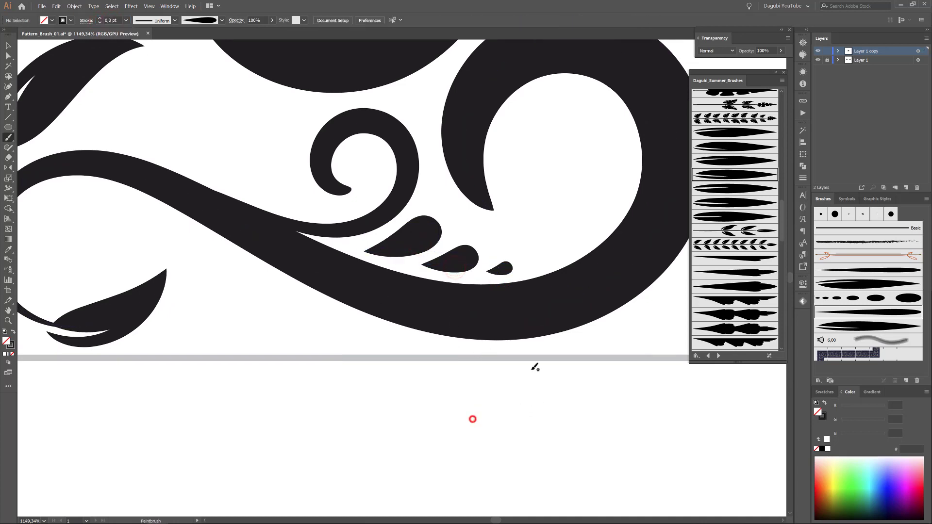
Step: Paint a thin 0.3 pt curl between the heart's lower leaf and the lower scroll's stem and nudge it into place
left_click_drag(557, 364, 429, 318)
left_click_drag(524, 311, 485, 267)
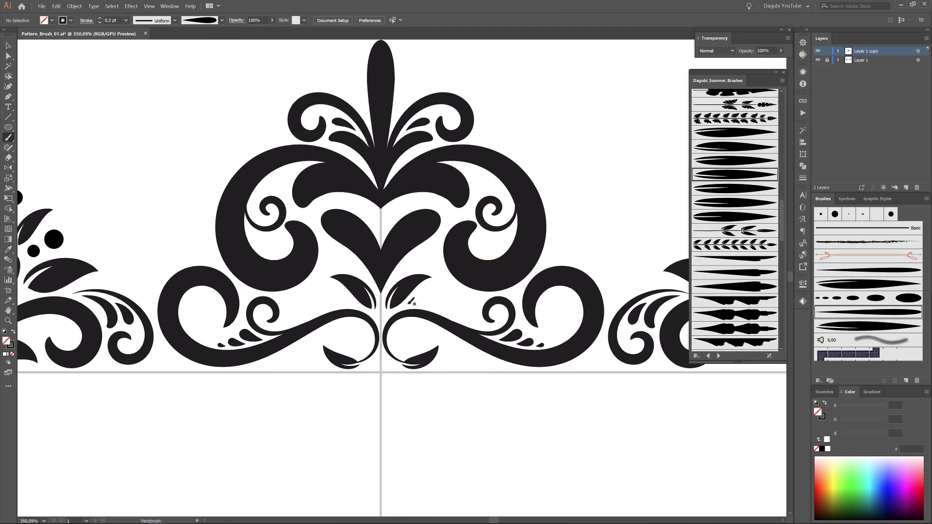
mouse_move(429, 291)
left_mouse_down()
mouse_move(453, 290)
mouse_move(456, 307)
left_mouse_up()
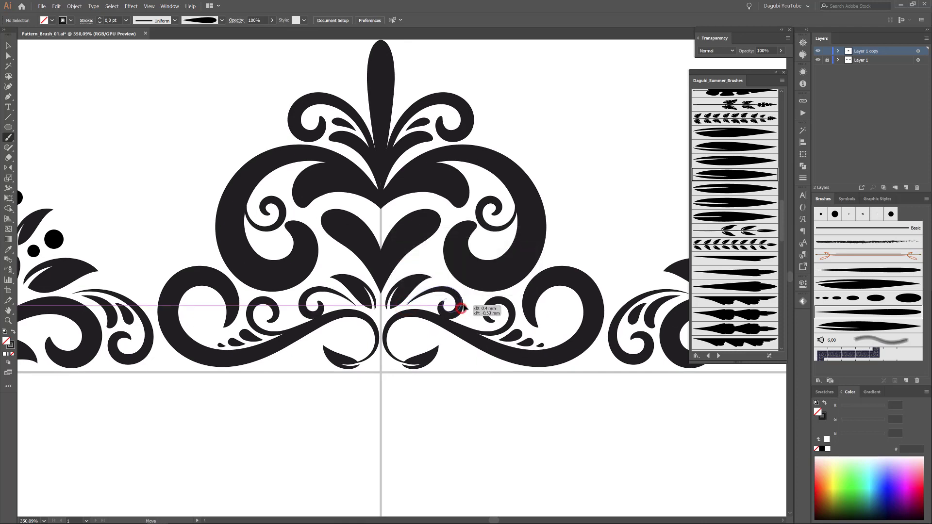
left_click(490, 413, "ctrl")
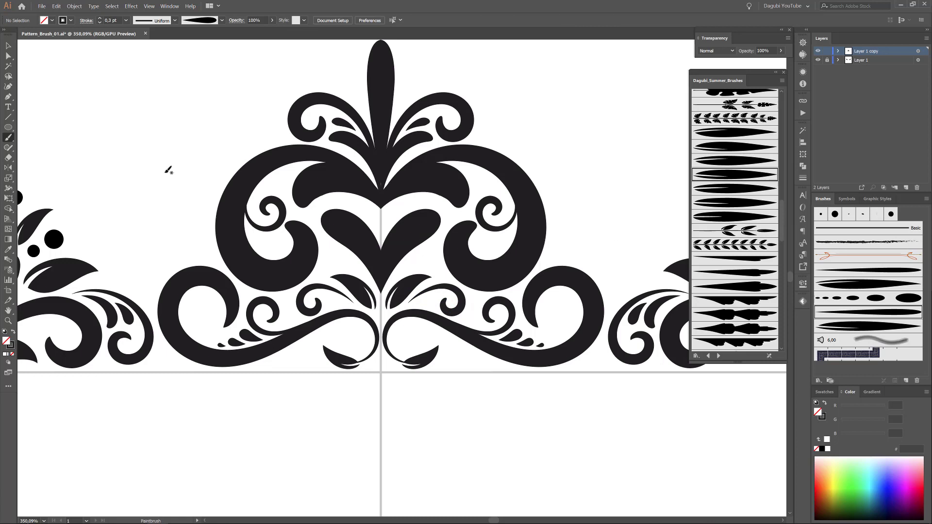
Step: Draw a black-filled circle about 7.6 mm across at the inner end of the lower scroll's outer curl
left_click(8, 127)
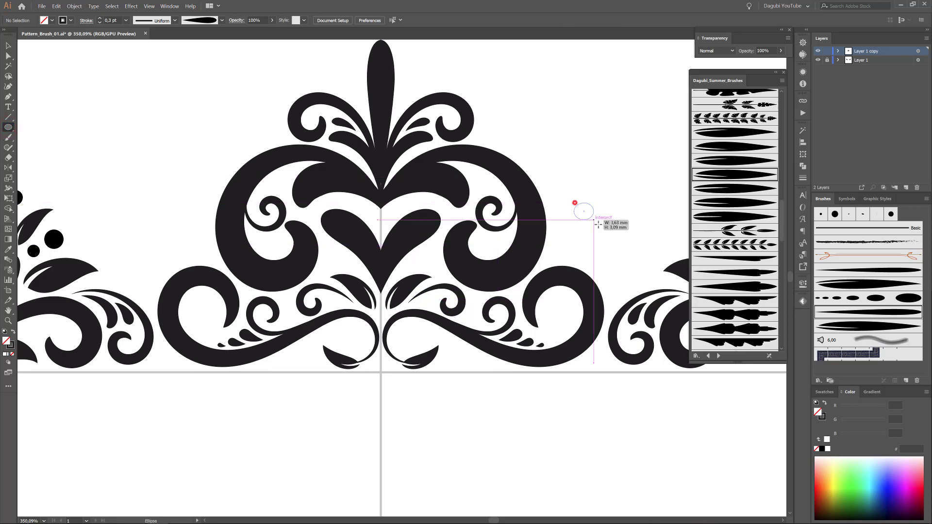
mouse_move(574, 203)
left_mouse_down()
mouse_move(615, 244)
mouse_move(605, 232)
mouse_move(561, 322)
mouse_move(555, 316)
left_mouse_up()
key("shift+x")
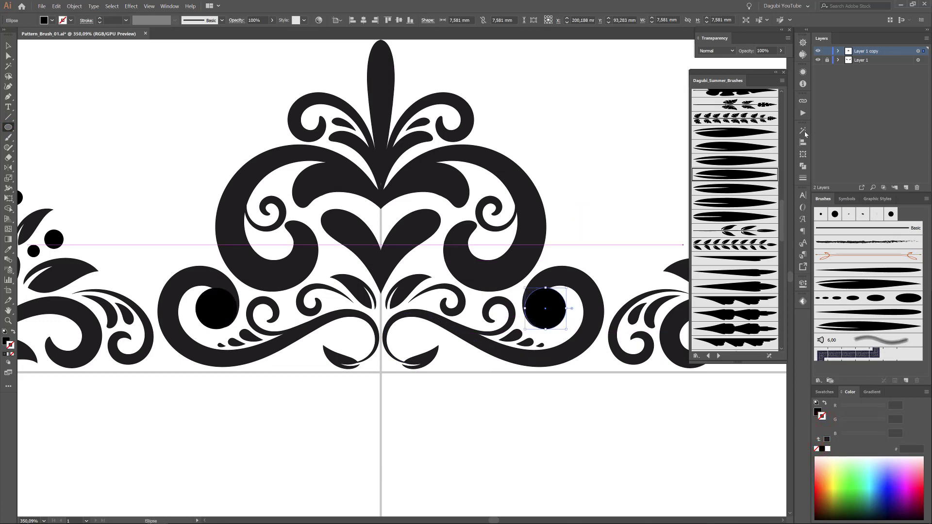
left_click(917, 52)
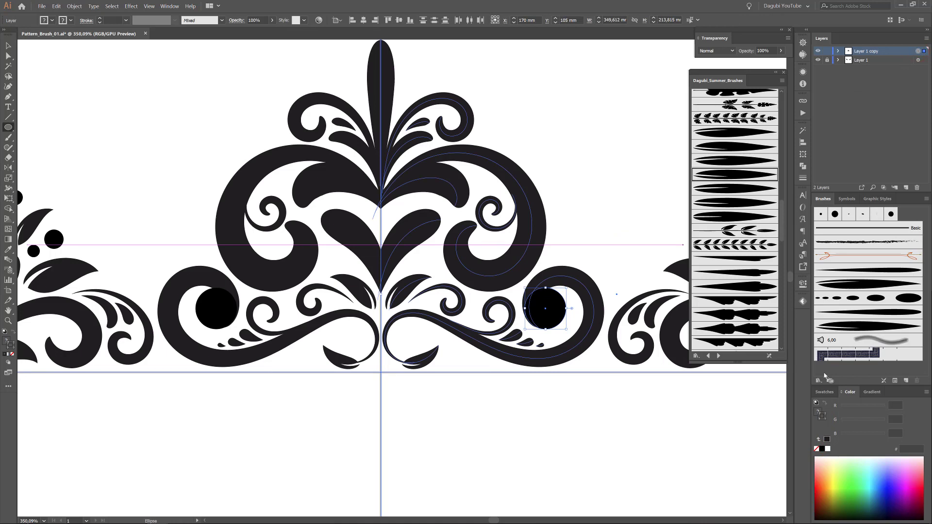
left_click(683, 450)
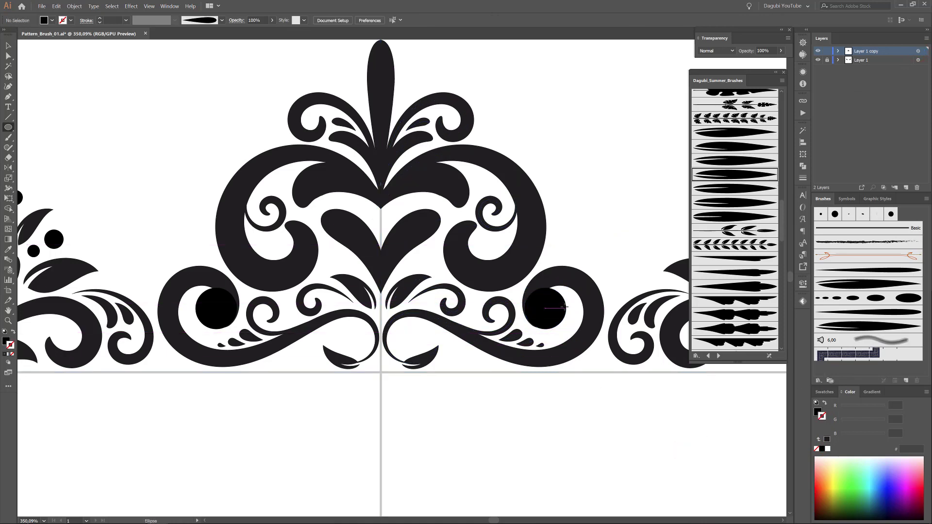
Step: Nudge the large circle so it sits against the inner end of the outer curl
left_click(556, 316, "ctrl")
left_click_drag(542, 307, 680, 356)
left_click_drag(611, 333, 536, 260)
left_click_drag(548, 298, 563, 272)
left_click_drag(560, 270, 541, 289)
left_click_drag(628, 328, 524, 279)
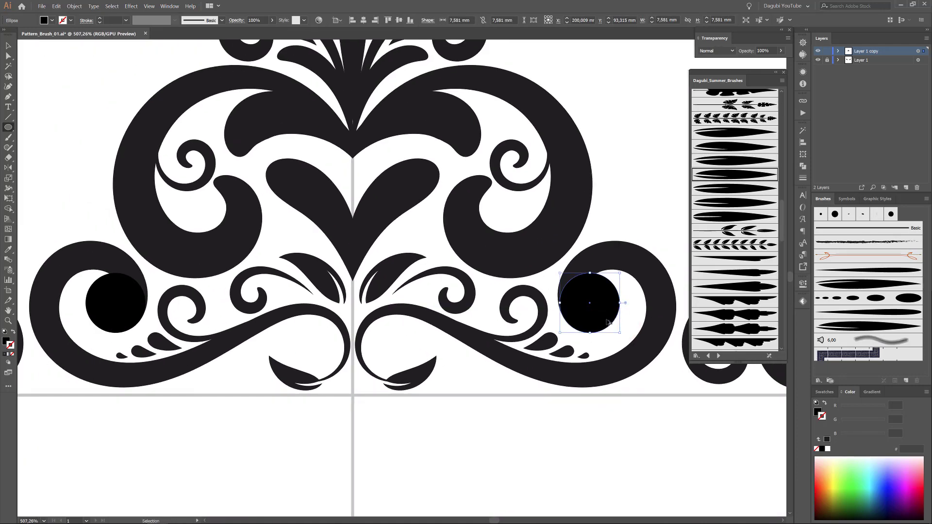
Step: Place a second black circle about 2.4 mm across at the inner end of the small curl on the lower scroll
left_click_drag(538, 311, 638, 363)
left_click_drag(506, 347, 474, 244)
left_click_drag(495, 183, 505, 177)
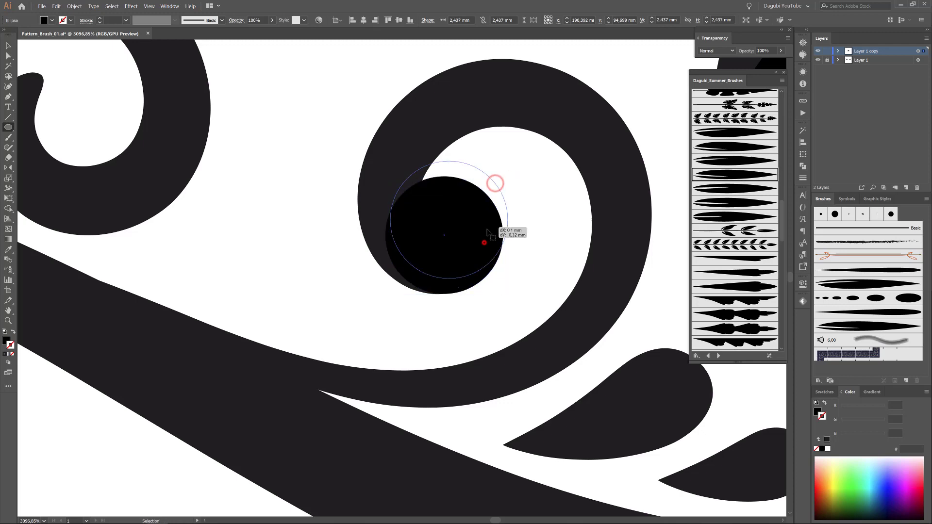
left_click_drag(484, 241, 474, 258)
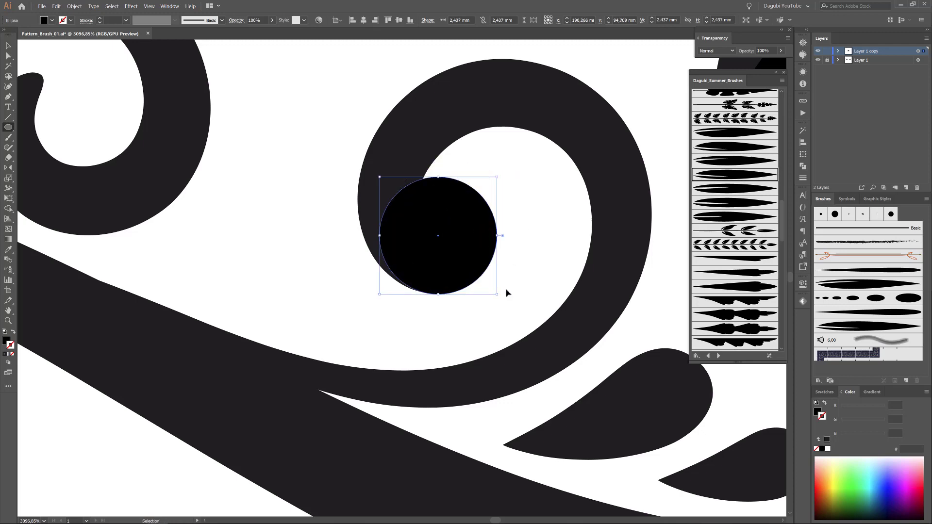
scroll(509, 294, "down", 10)
left_click_drag(528, 286, 528, 287)
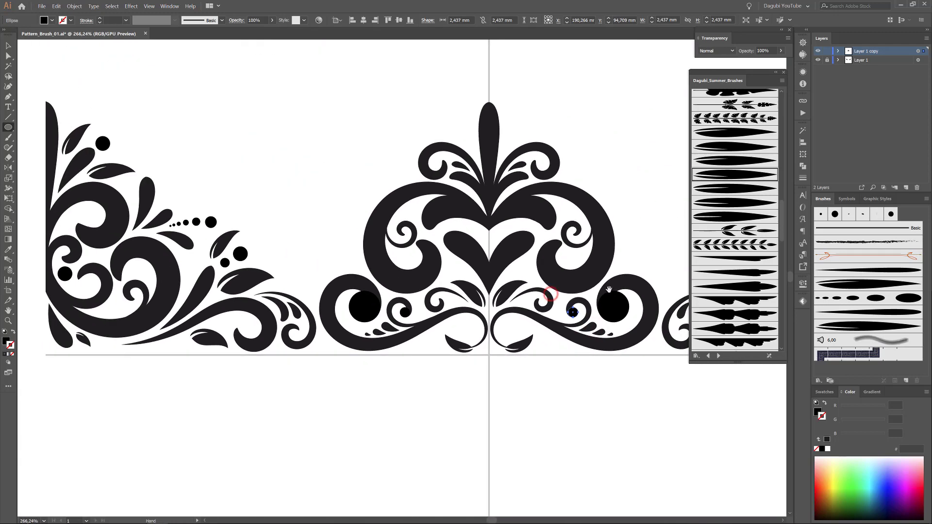
left_click_drag(605, 291, 559, 293)
left_click_drag(610, 265, 548, 254)
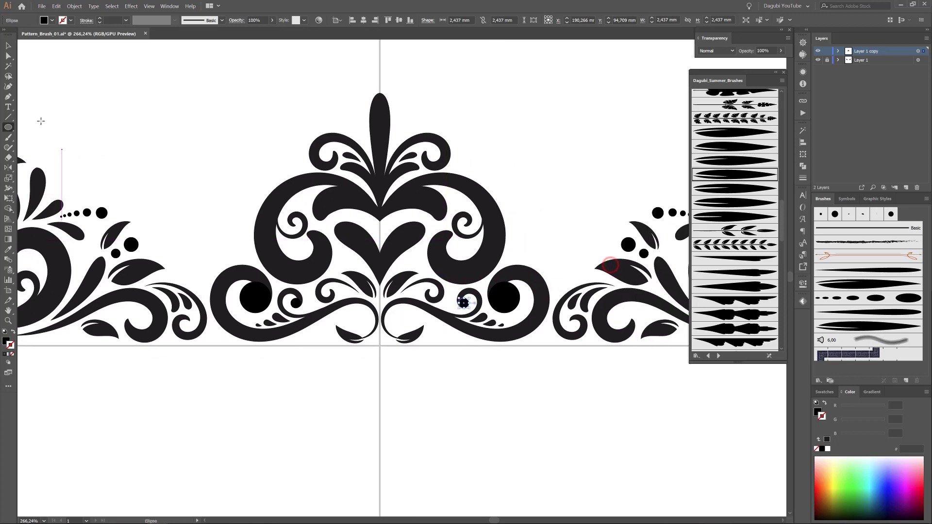
Step: Pick up the petal brush and paint a 0.5 pt outward curl with a long petal above it beside the large scroll
key("b")
left_click(559, 140, "ctrl")
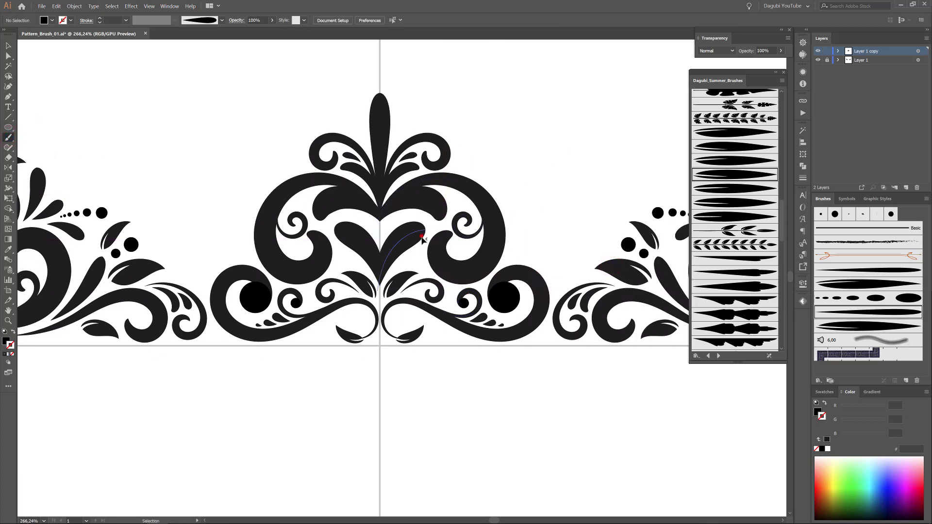
left_click_drag(445, 153, 448, 157)
left_click(495, 140, "ctrl")
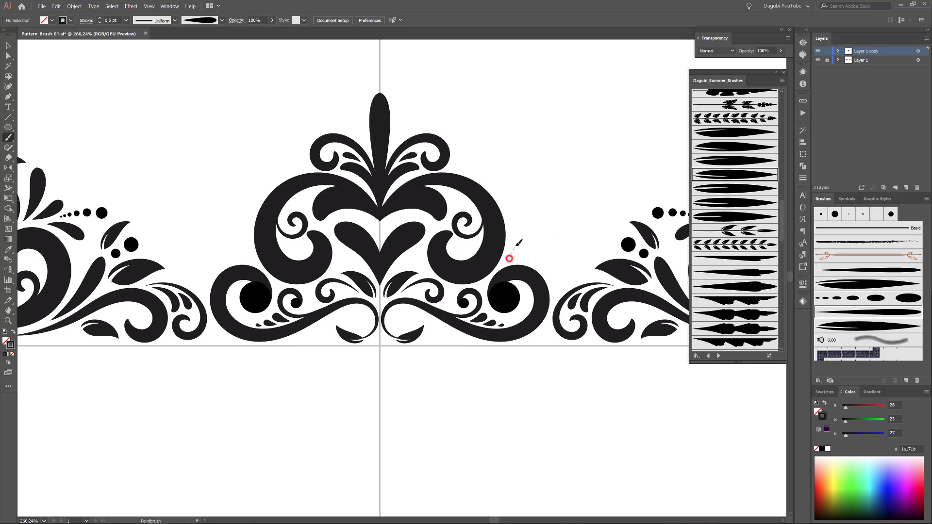
mouse_move(515, 246)
left_mouse_down()
mouse_move(550, 218)
mouse_move(580, 223)
mouse_move(586, 253)
mouse_move(571, 264)
mouse_move(555, 245)
left_mouse_up()
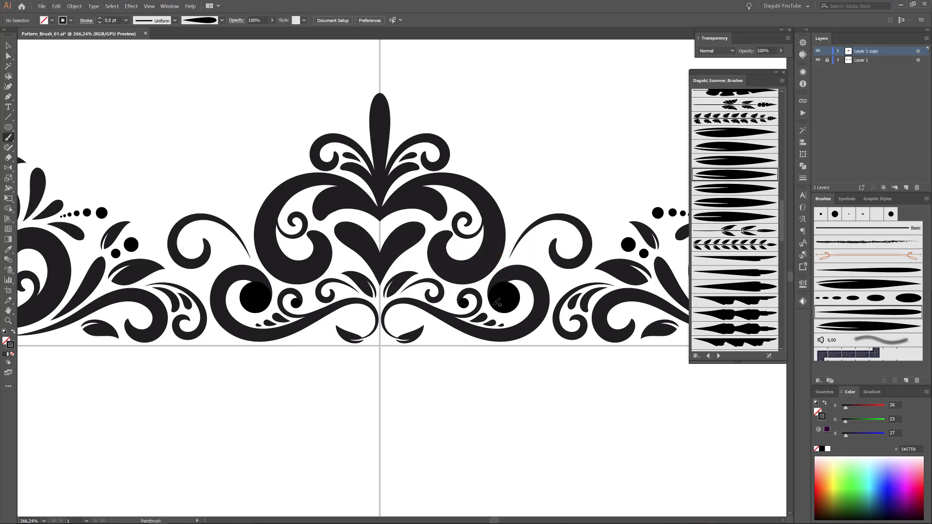
left_click_drag(509, 247, 508, 245)
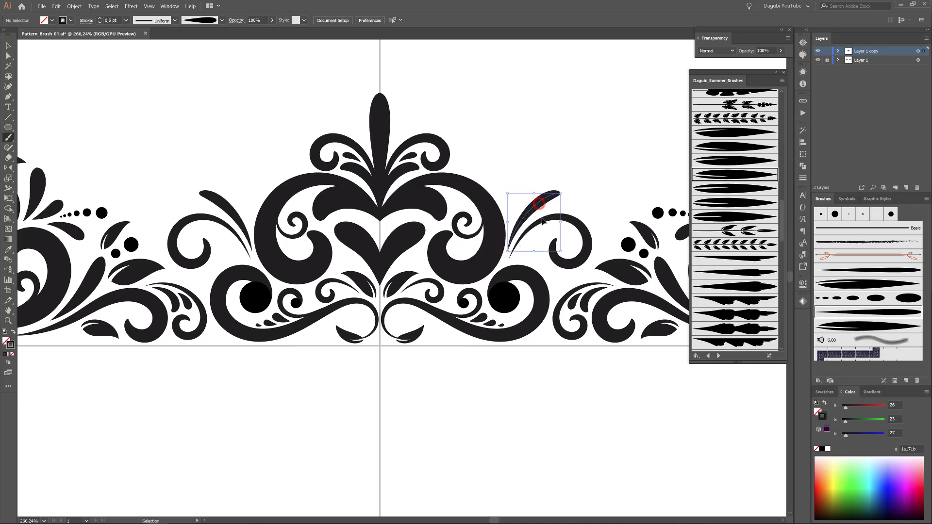
left_click(597, 112)
Step: Paint three leaves around the long petal with the leaf brush and set the outermost leaf's stroke to 0.75 pt
left_click(841, 284)
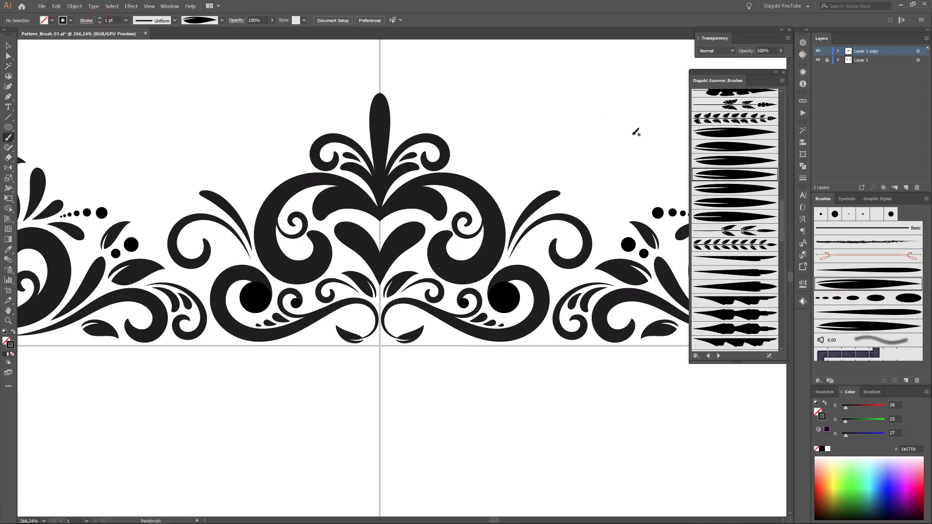
mouse_move(523, 179)
left_mouse_down()
mouse_move(532, 163)
mouse_move(548, 177)
mouse_move(555, 206)
mouse_move(585, 206)
left_mouse_up()
left_click(99, 22)
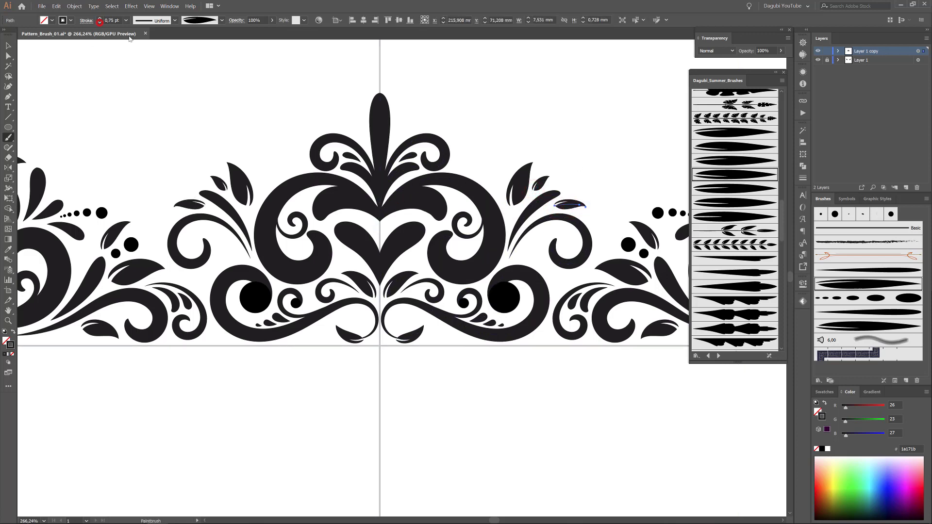
left_click(604, 138)
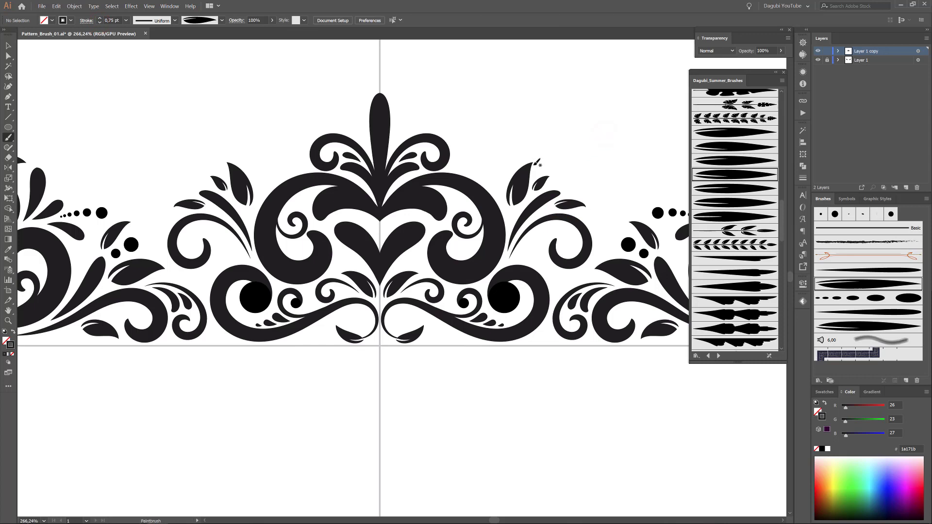
Step: Pick up the long petal's 0.5 pt brush and paint petals along the large scroll's upper edge and beneath the outer curl
left_click(537, 209, "ctrl")
left_click(599, 138, "ctrl")
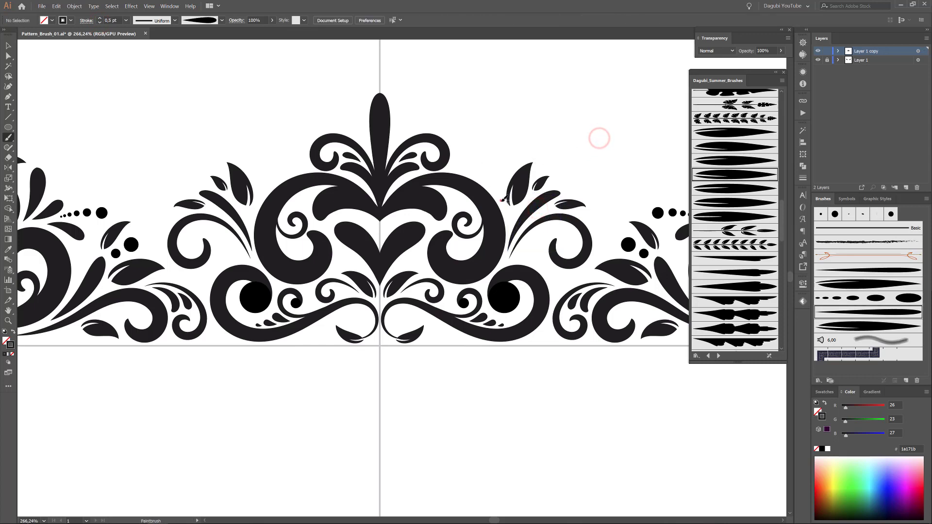
mouse_move(501, 200)
left_mouse_down()
mouse_move(464, 161)
mouse_move(498, 160)
left_mouse_up()
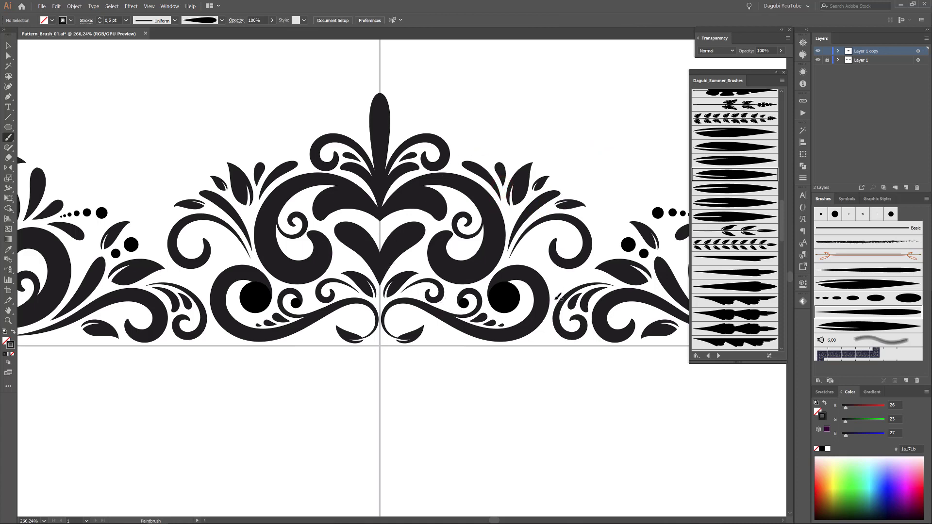
mouse_move(556, 279)
left_mouse_down()
mouse_move(547, 261)
mouse_move(585, 273)
left_mouse_up()
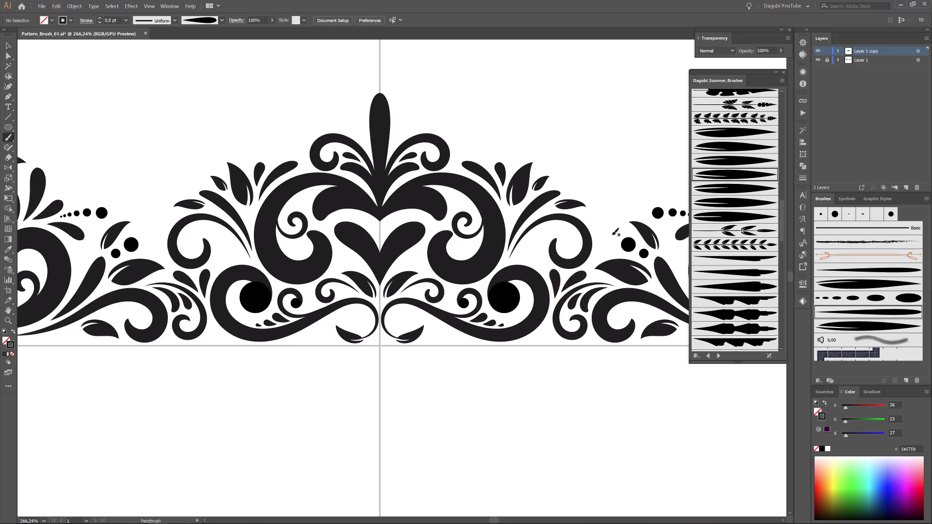
Step: Paint a dotted accent about 11 mm wide inside the outward curl with the dot brush and set its stroke to 1 pt
left_click(819, 297)
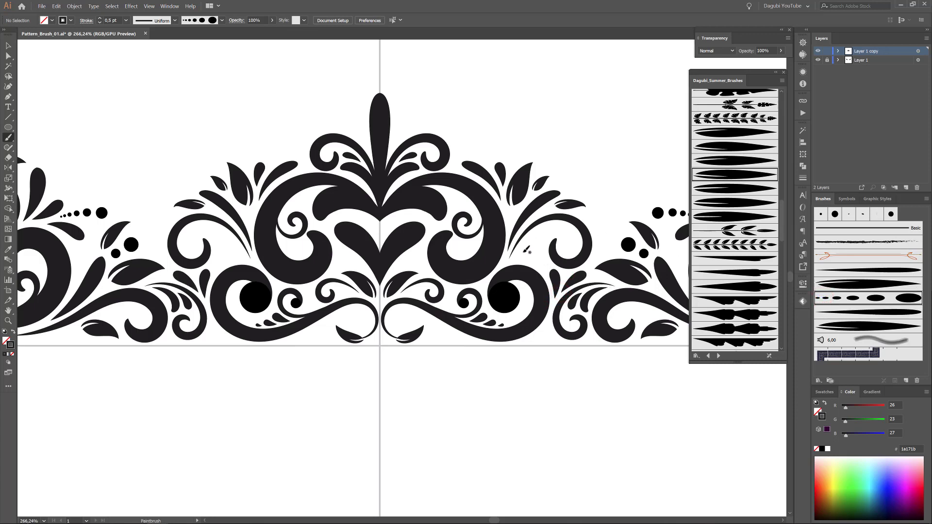
left_click_drag(532, 238, 558, 225)
left_click(99, 18)
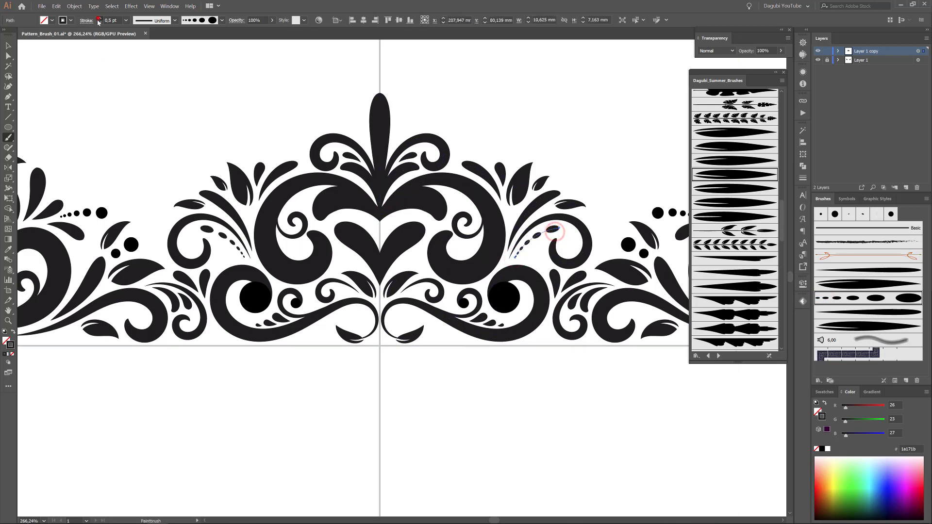
left_click(634, 81, "ctrl")
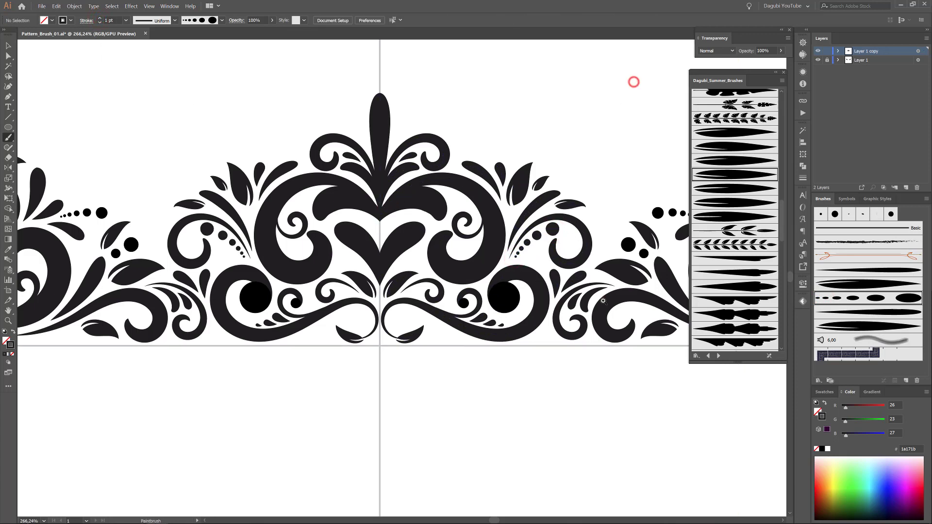
Step: Duplicate the large circle inside the lower scroll and place it as a 4.65 mm dot beside the corner motif's two dots
left_click_drag(601, 298, 474, 265)
left_click_drag(484, 247, 507, 266)
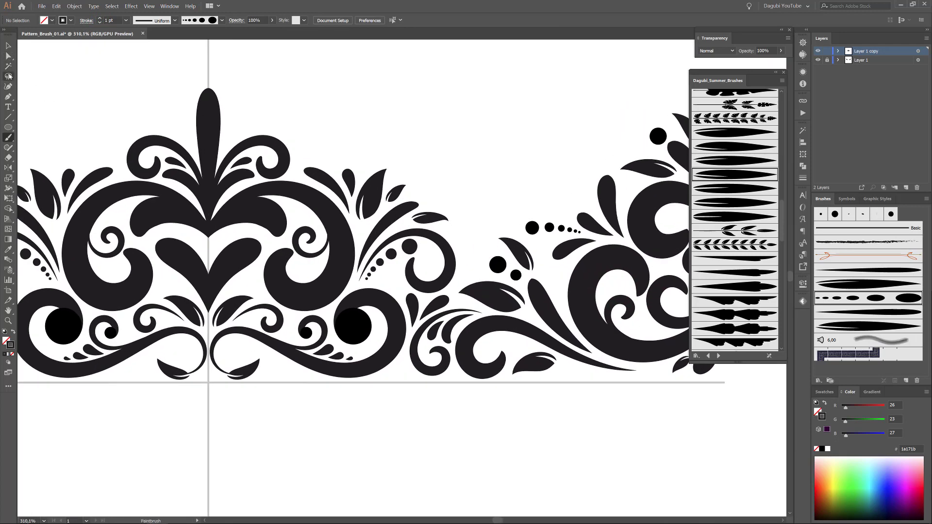
left_click(8, 45)
left_click(356, 324)
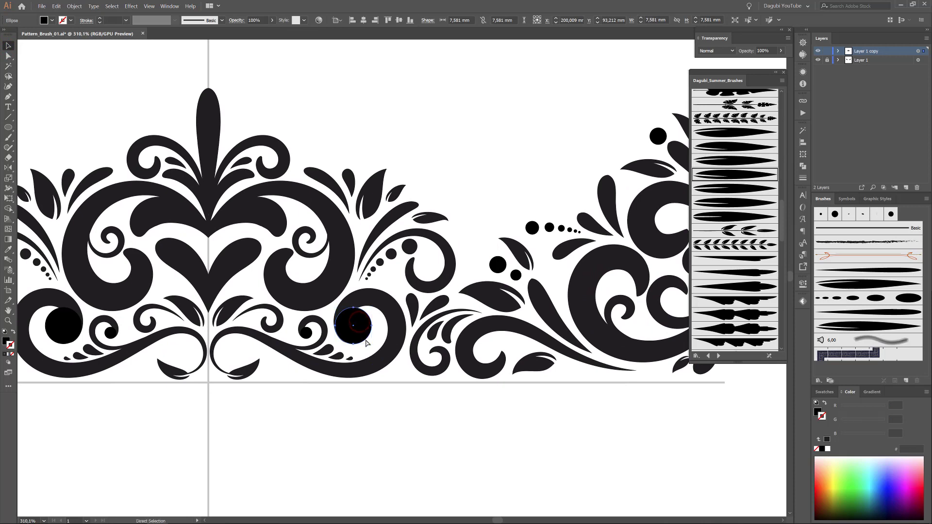
left_click_drag(367, 343, 483, 246)
scroll(478, 279, "up", 5)
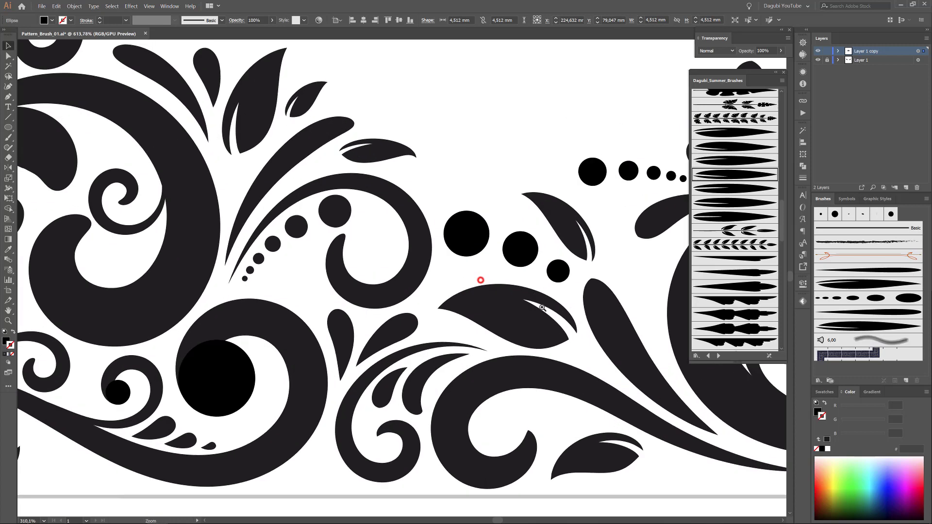
left_click_drag(493, 192, 493, 192)
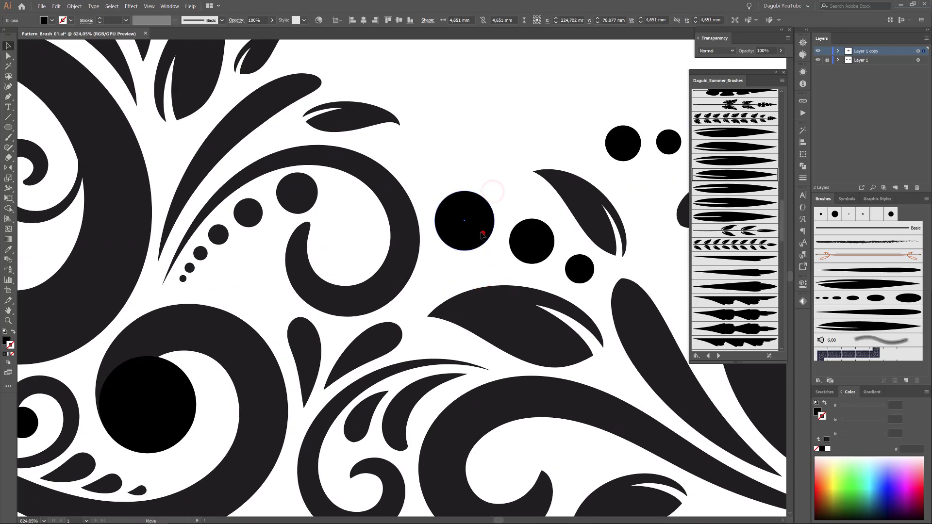
scroll(550, 285, "down", 6)
scroll(460, 248, "down", 2)
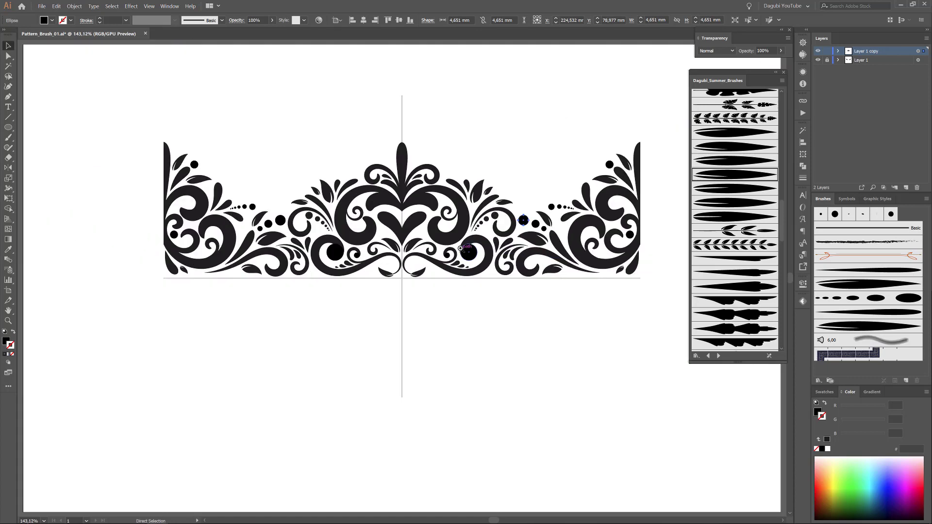
Step: Pick up the 0.3 pt brush of the small spiral curl near the central stem for painting
scroll(417, 219, "up", 5)
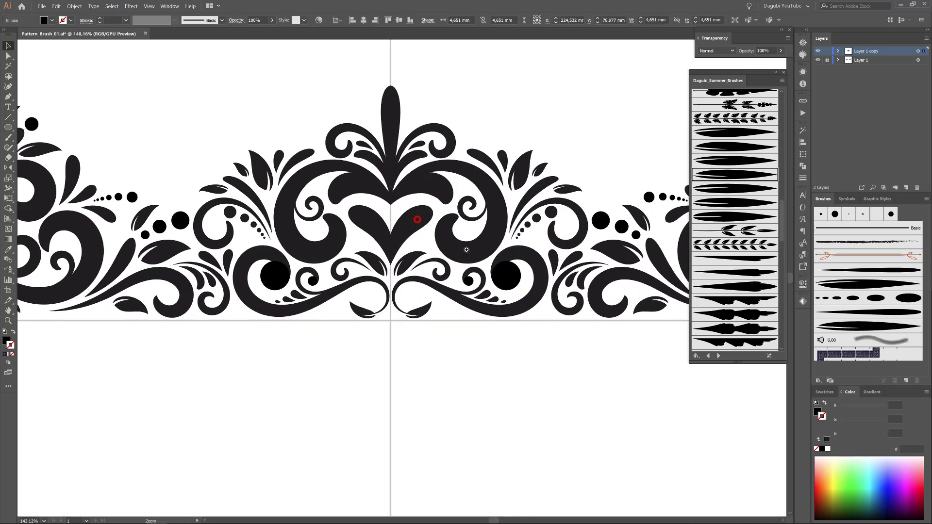
left_click(417, 224)
left_click(100, 22)
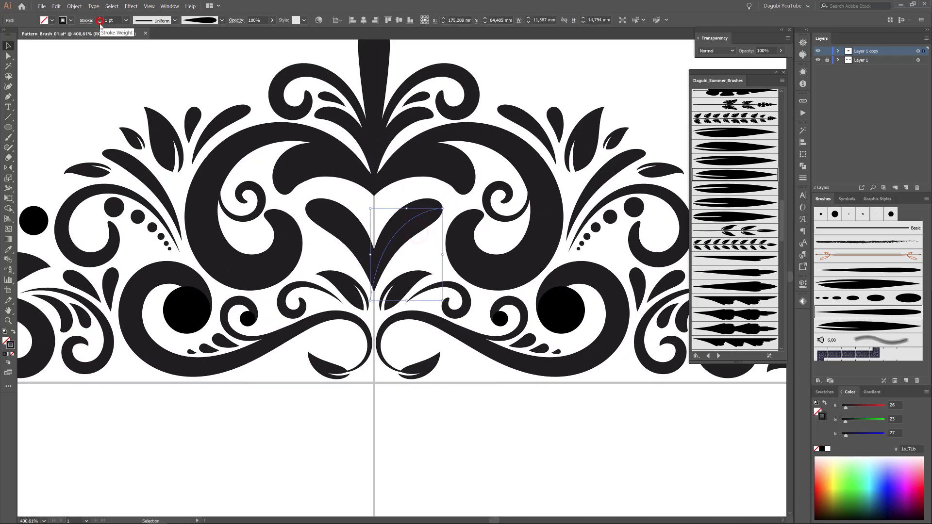
left_click(9, 138)
left_click(550, 79, "ctrl")
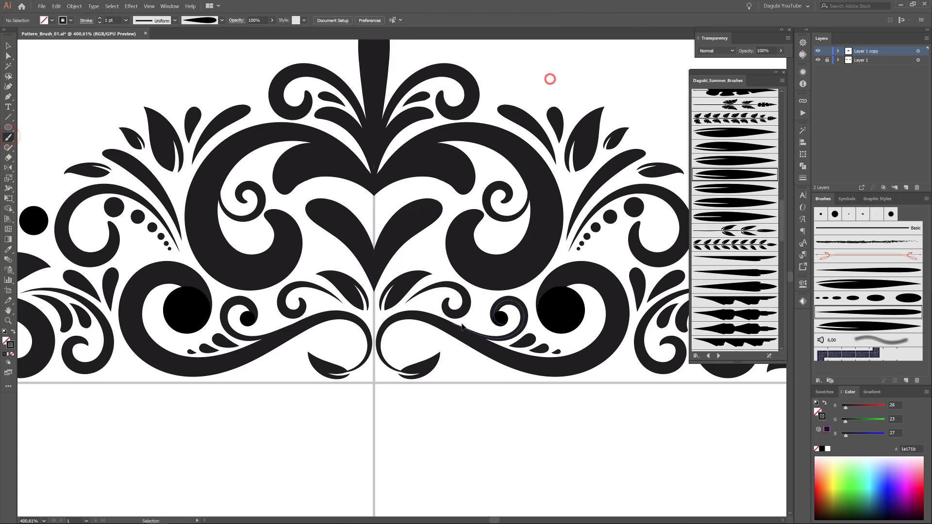
left_click(465, 316, "ctrl")
left_click(465, 371, "ctrl")
left_click_drag(418, 249, 419, 248)
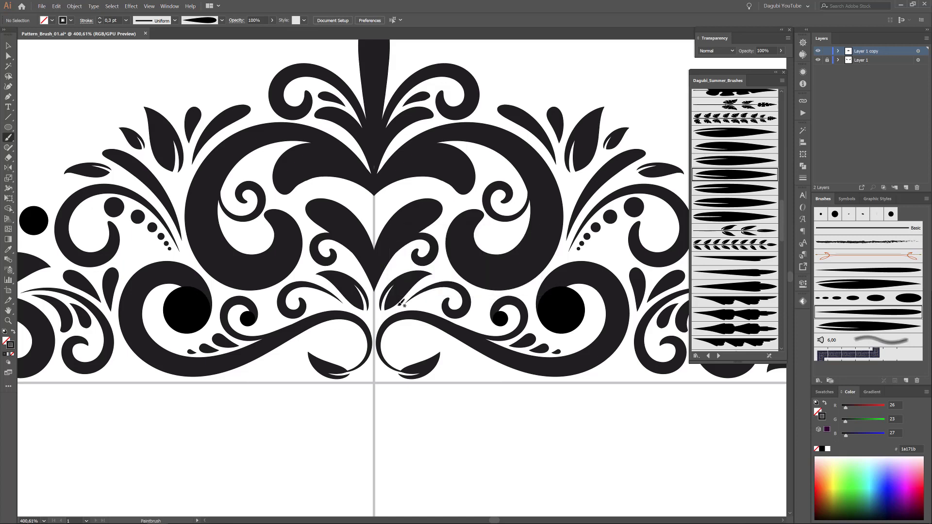
left_click(425, 264, "ctrl")
key("Delete")
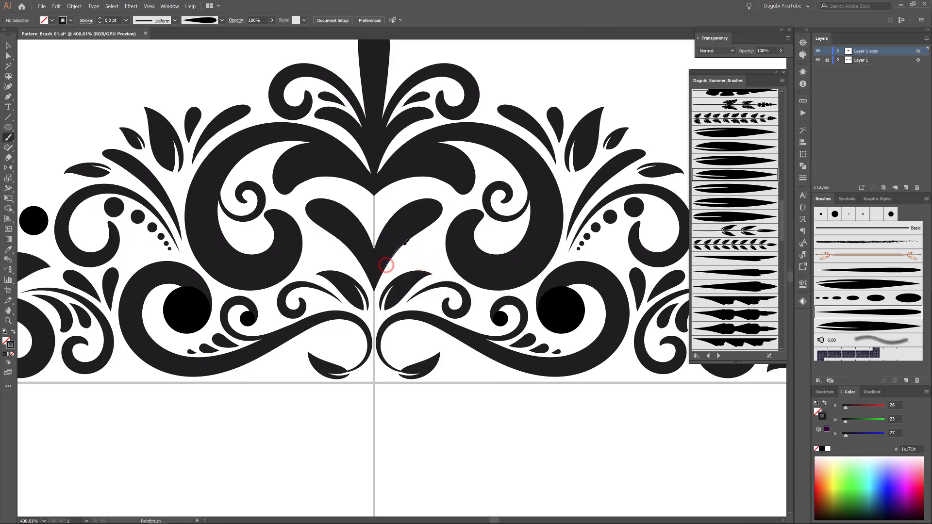
Step: Paint a small curl beneath the heart-shaped petal and a slim petal about 7.2 by 11.5 mm above it
left_click_drag(405, 242, 427, 236)
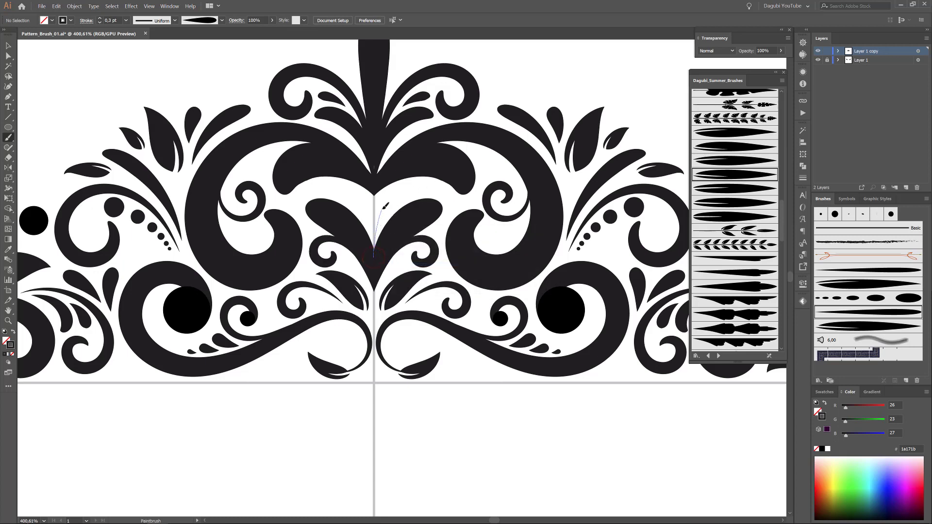
left_click_drag(415, 182, 416, 184)
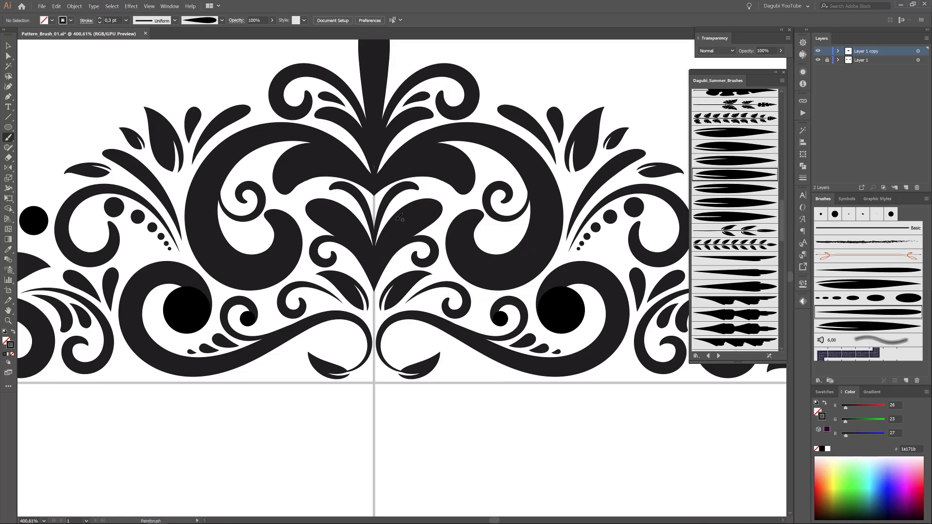
left_click(387, 204, "ctrl")
Step: Set the stroke of the tall upright petal at the ornament's centre to 1.1 pt
left_click_drag(431, 116, 435, 221)
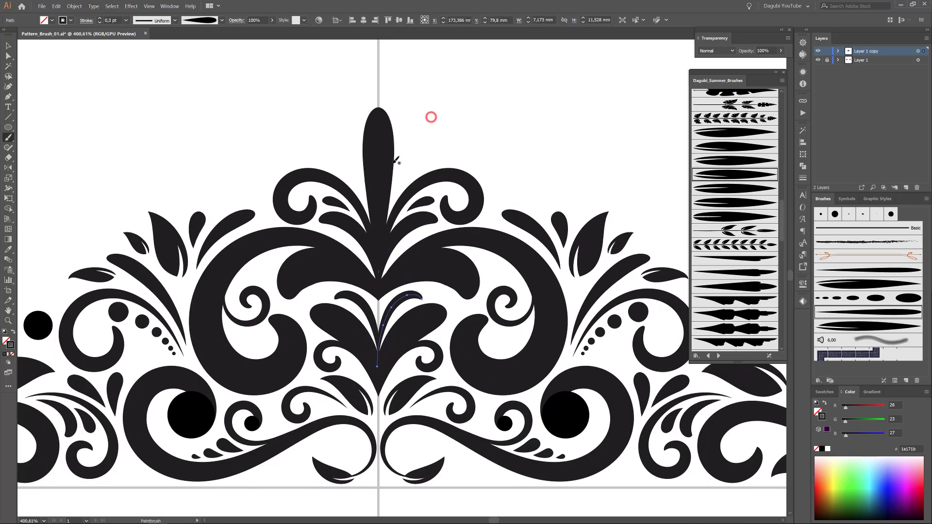
left_click_drag(389, 162, 388, 162)
left_click(457, 119, "ctrl")
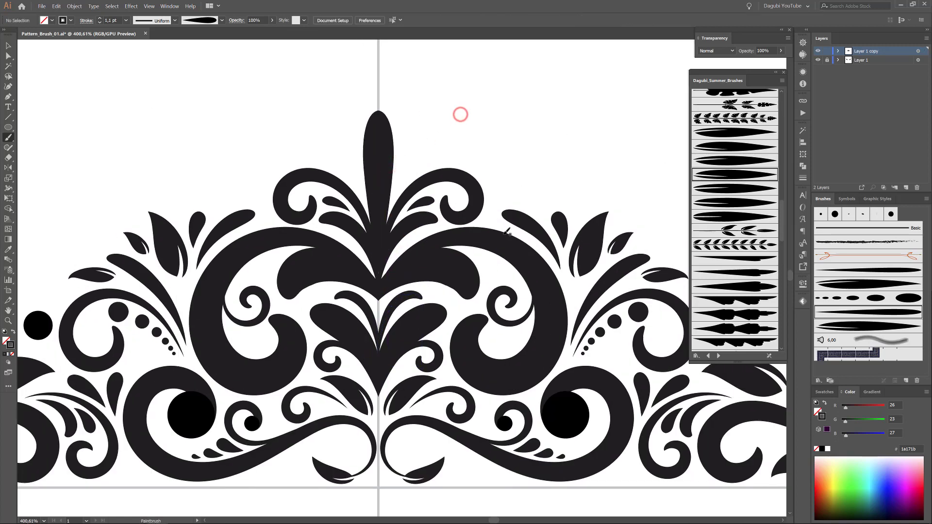
Step: Paint a broad 0.75 pt petal above the upper curl beside the tall central petal
left_click_drag(545, 284, 476, 230)
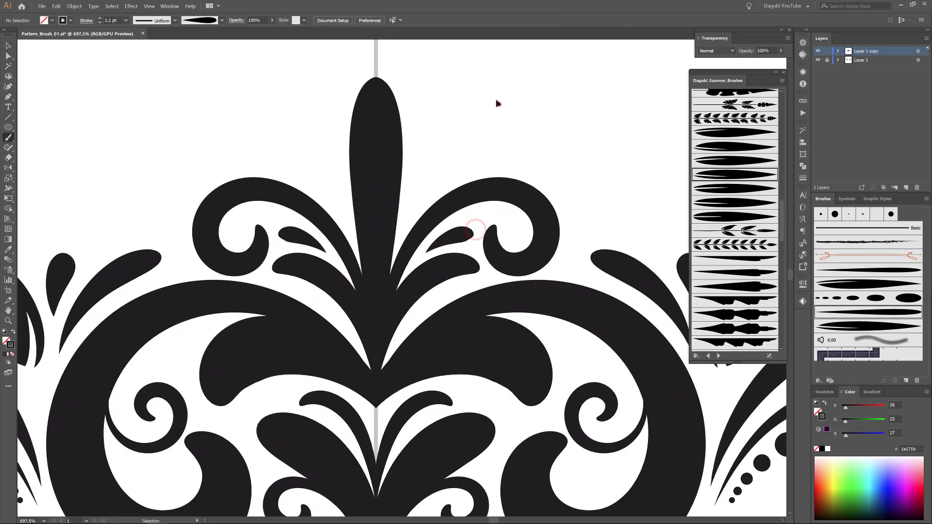
left_click(498, 104, "ctrl")
left_click_drag(503, 185, 505, 186)
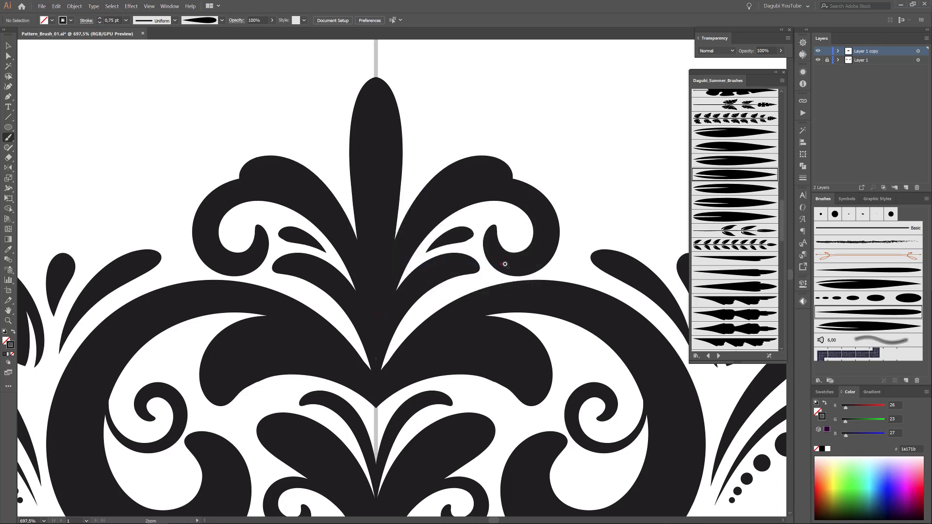
Step: Reduce the brush's stroke weight and paint a petal along the small curl beside the lower central leaf
left_click_drag(504, 264, 447, 263)
left_click_drag(545, 293, 496, 240)
left_click_drag(590, 264, 519, 259)
scroll(384, 295, "up", 5)
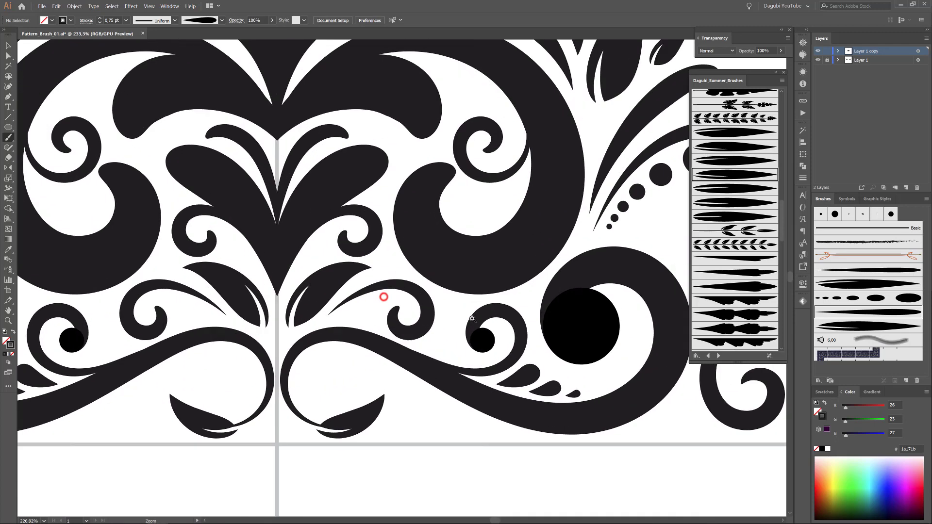
left_click(99, 22)
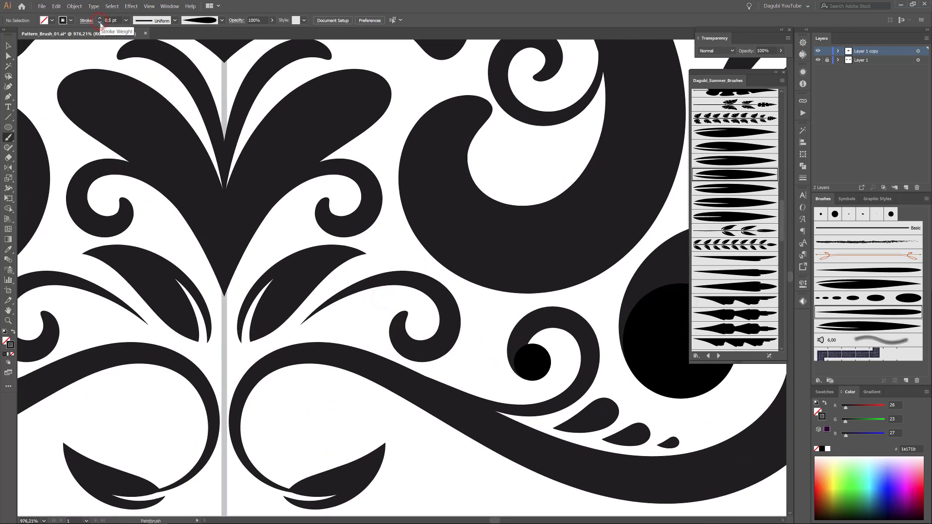
left_click(100, 22)
mouse_move(311, 314)
left_mouse_down()
mouse_move(369, 272)
mouse_move(411, 272)
left_mouse_up()
left_click_drag(463, 321, 422, 318)
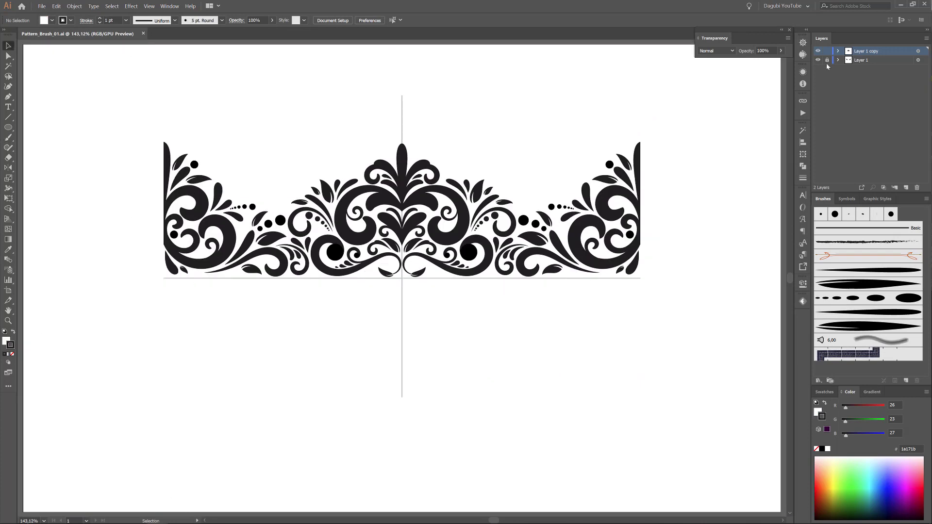
Step: Unlock Layer 1 and all locked objects in the artwork
left_click(825, 61)
left_click(73, 6)
left_click(76, 55)
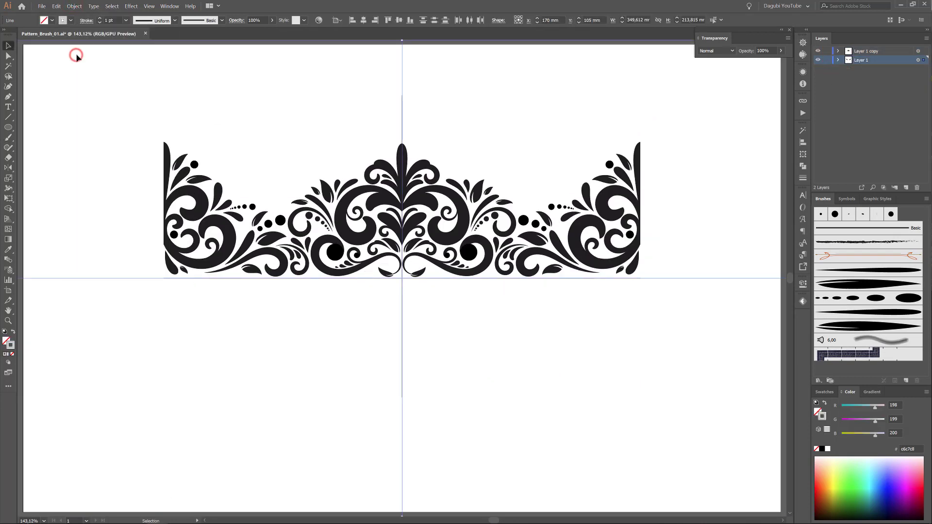
Step: Expand the appearance of all artwork on both layers and divide it with the Pathfinder
left_click(918, 51)
left_click(918, 60, "shift")
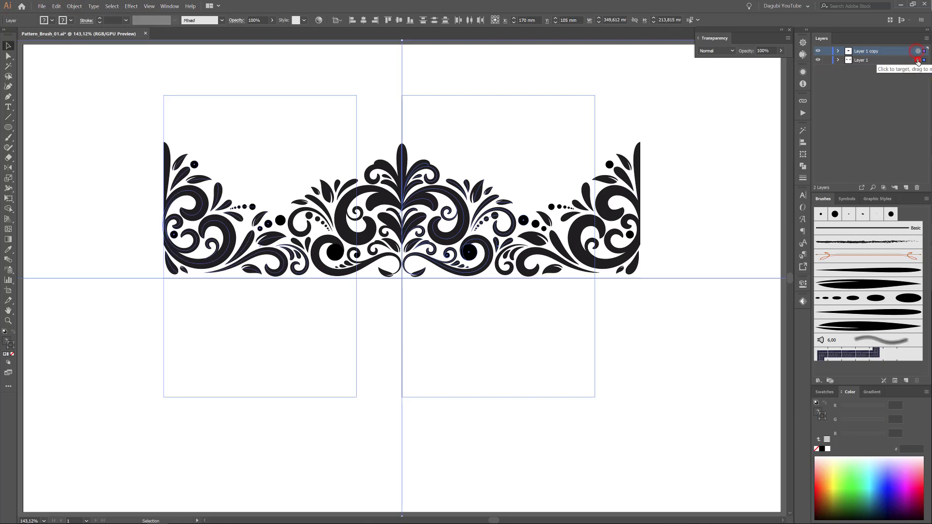
left_click(77, 7)
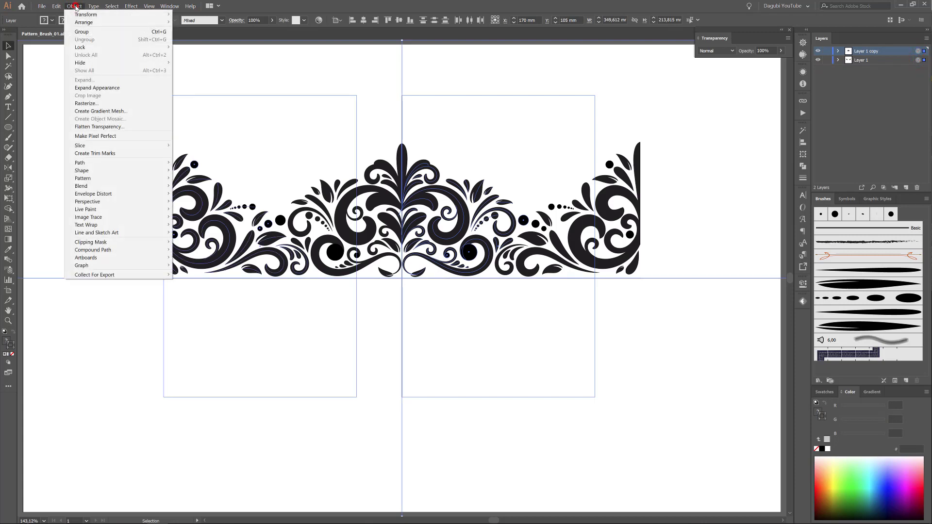
left_click(80, 85)
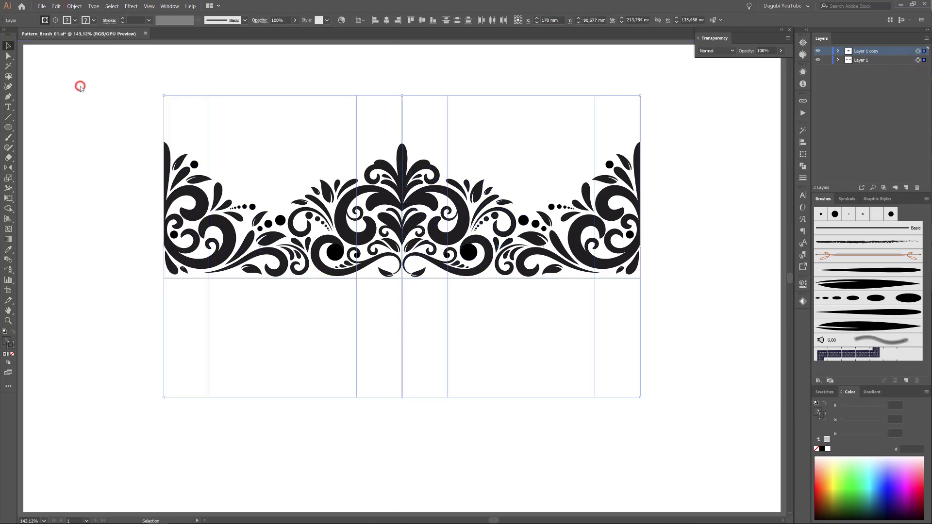
left_click(802, 166)
left_click(703, 172)
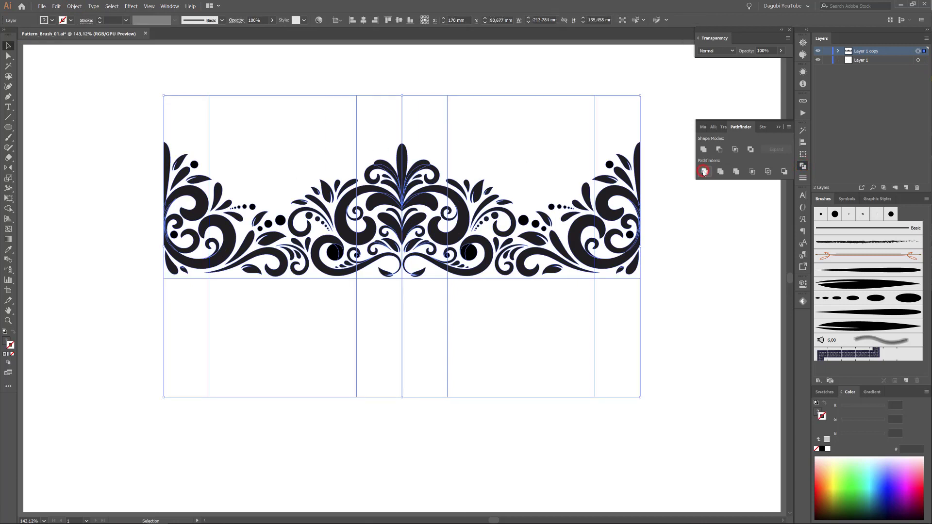
Step: Select all the black ornament shapes with the Magic Wand and unite them with the Pathfinder
left_click(10, 66)
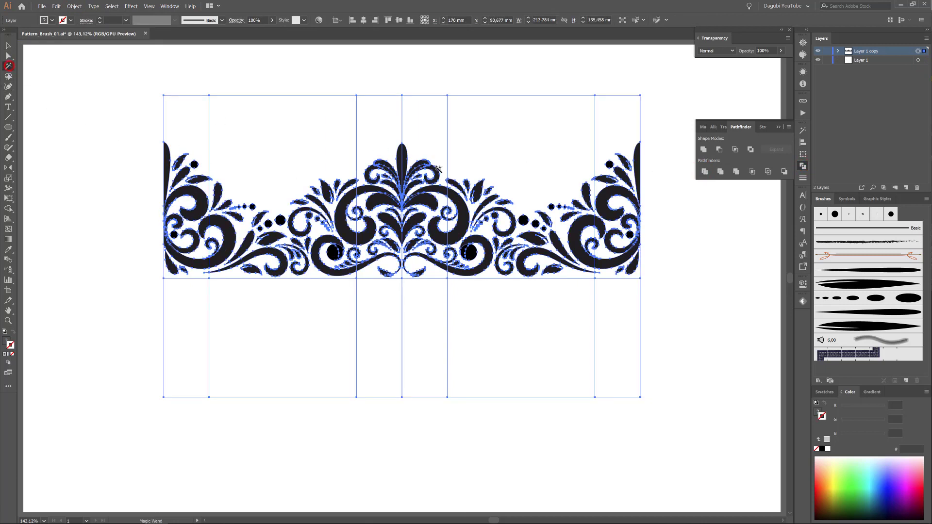
left_click(528, 151)
left_click(461, 208)
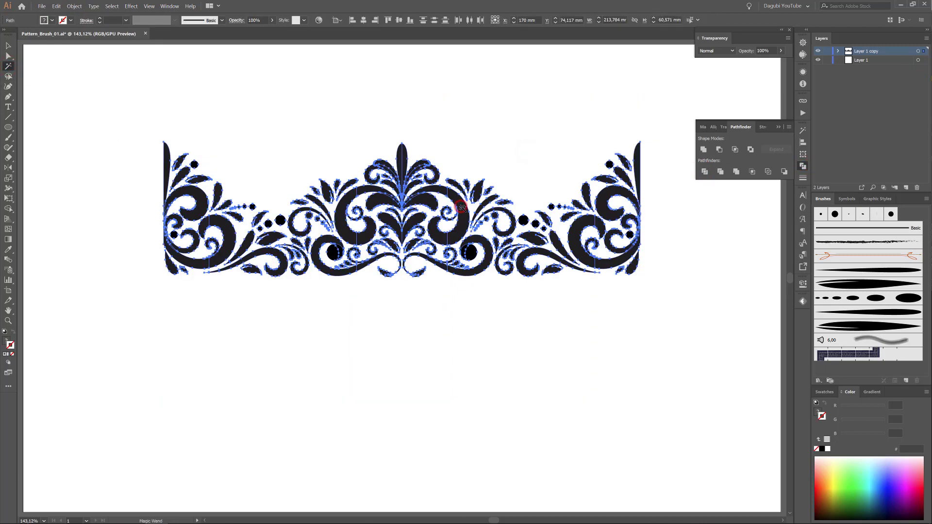
left_click(703, 150)
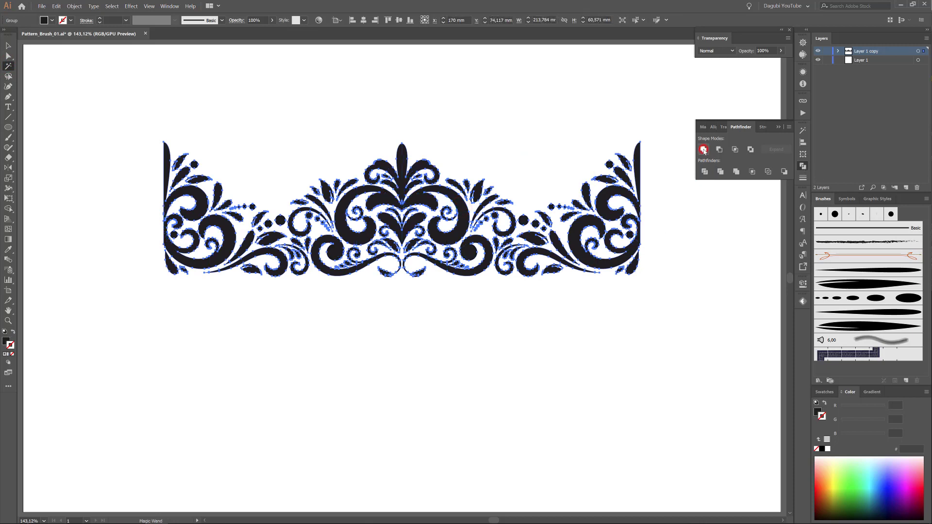
Step: Invert the selection and cut the leftover unfilled paths around the ornament
left_click(112, 7)
left_click(116, 46)
left_click(56, 8)
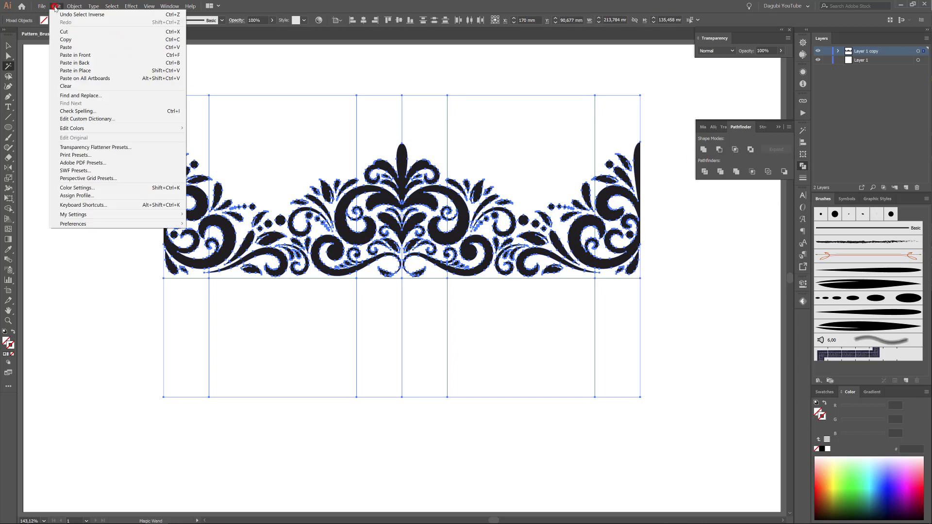
left_click(64, 31)
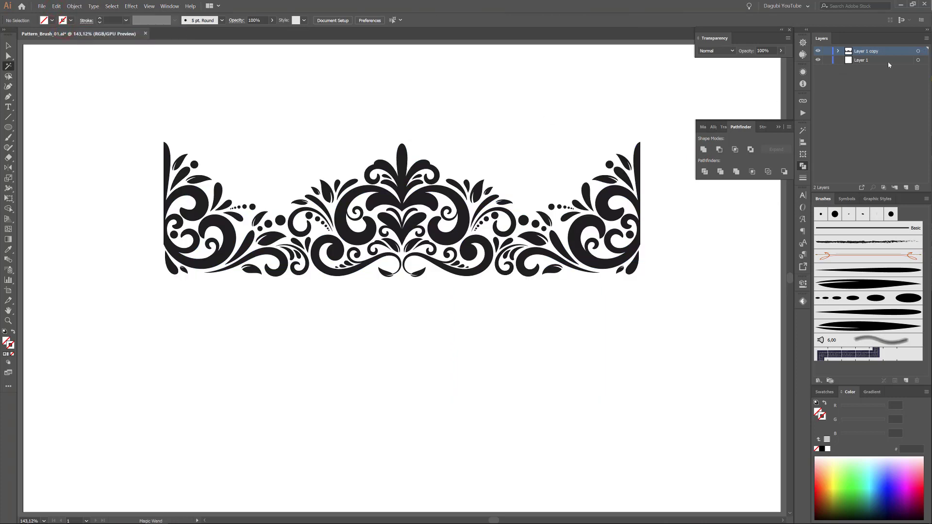
Step: Delete the empty Layer 1 and target the whole ornament on Layer 1 copy
left_click_drag(903, 60, 916, 188)
left_click(858, 69)
mouse_move(926, 56)
left_mouse_down()
mouse_move(927, 145)
mouse_move(927, 70)
left_mouse_up()
left_click(923, 54)
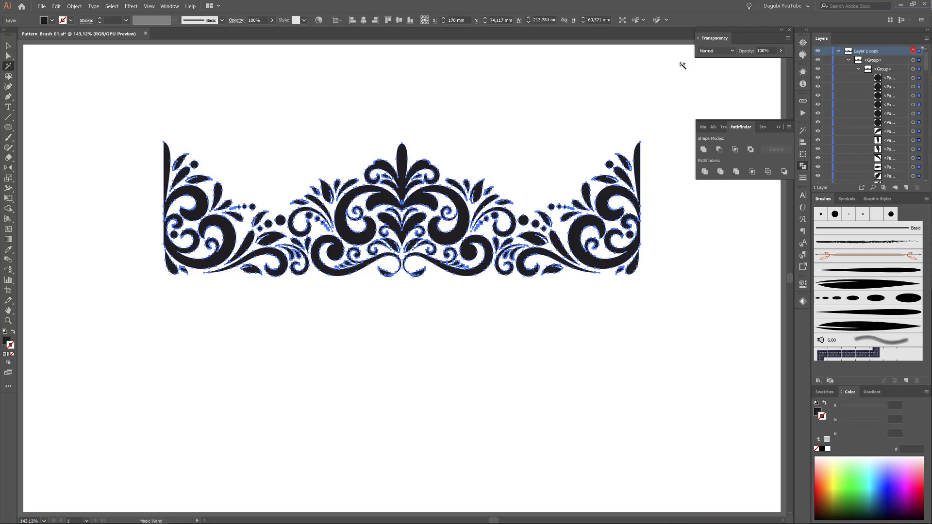
Step: Ungroup the ornament twice so its paths sit directly in Layer 1 copy, and collapse the layer
left_click(73, 5)
left_click(81, 39)
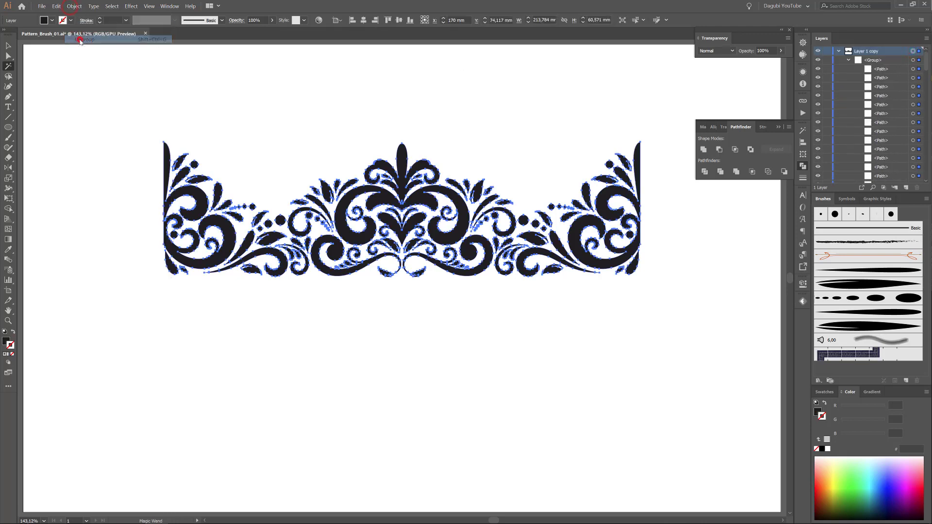
left_click(74, 6)
left_click(80, 40)
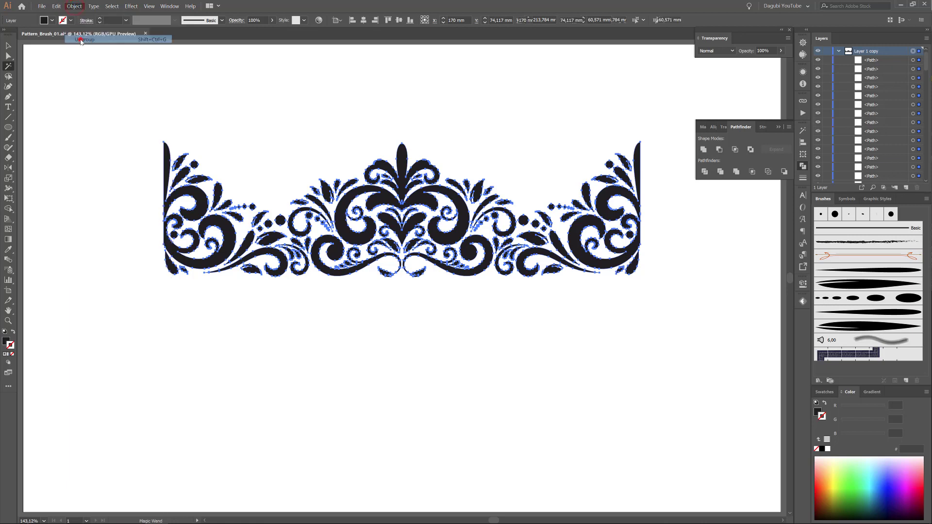
left_click(838, 51)
Step: Create a pattern brush from the whole ornament on Layer 1 copy with the Tints colorization method
left_click(918, 51)
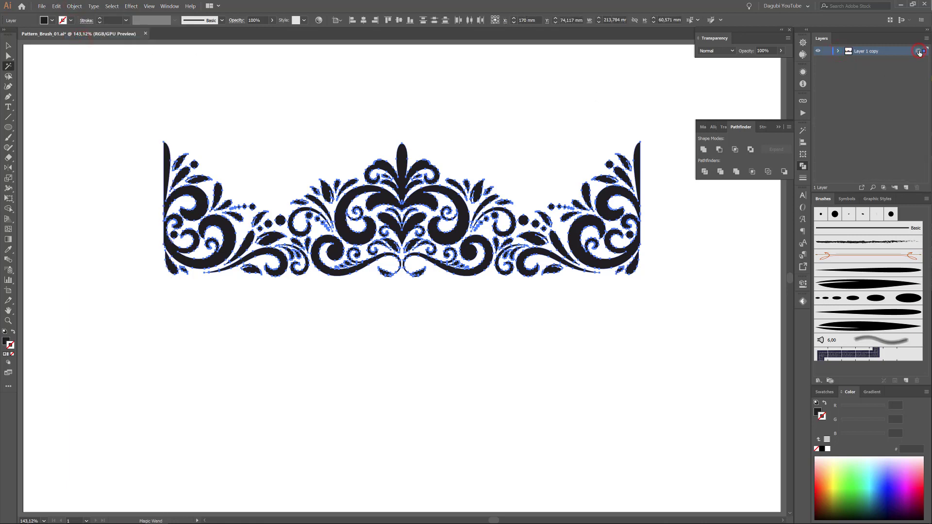
left_click(906, 381)
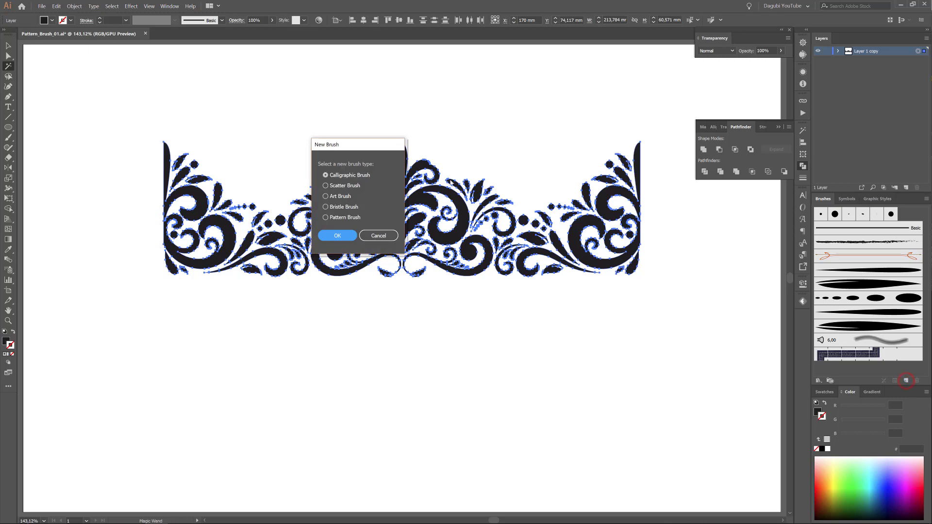
left_click(334, 217)
left_click(337, 235)
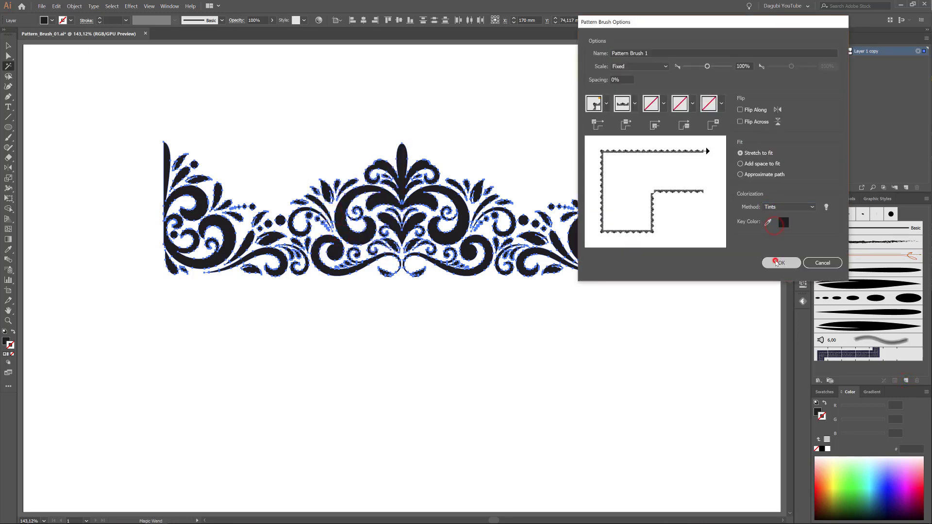
left_click(775, 261)
Step: Hide Layer 1 copy and, on a new layer, draw a circle about 165 mm in diameter centred on the artboard
left_click(818, 51)
left_click(906, 189)
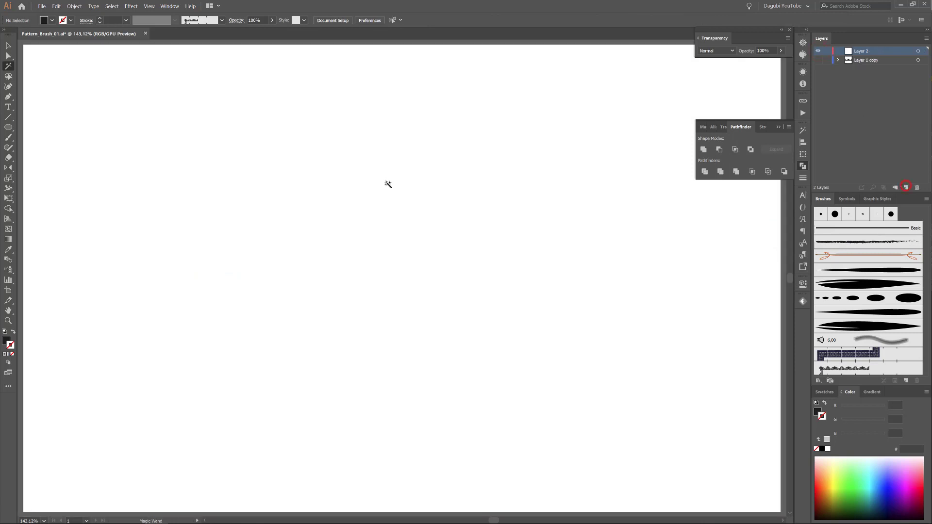
left_click(8, 127)
left_click_drag(258, 90, 599, 456)
left_click(363, 20)
left_click(398, 20)
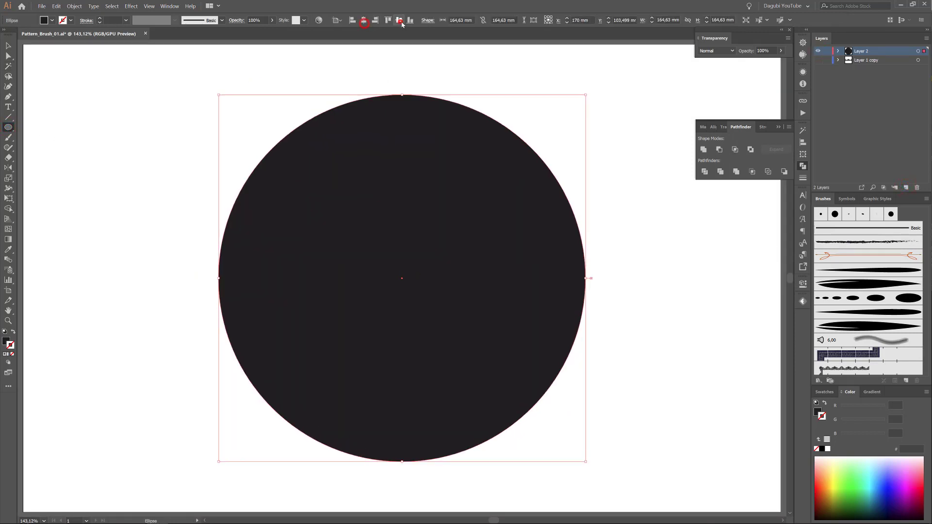
Step: Give the circle a black stroke and no fill, and apply the new ornamental pattern brush to it
left_click(822, 450)
left_click(818, 412)
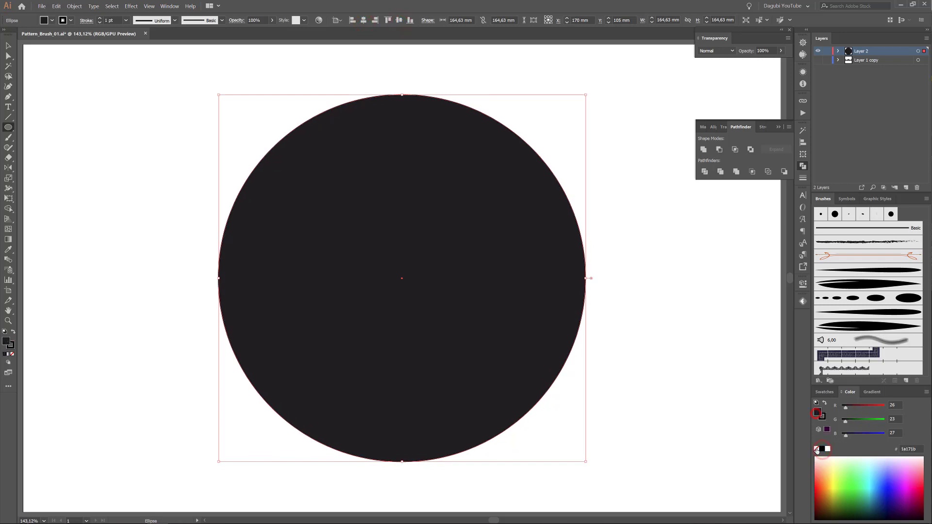
left_click(816, 449)
left_click(823, 416)
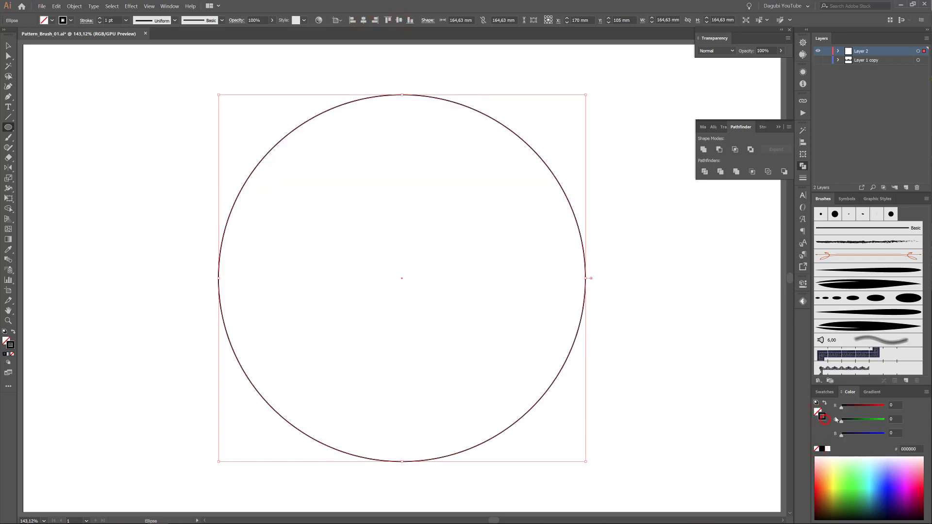
left_click(861, 369)
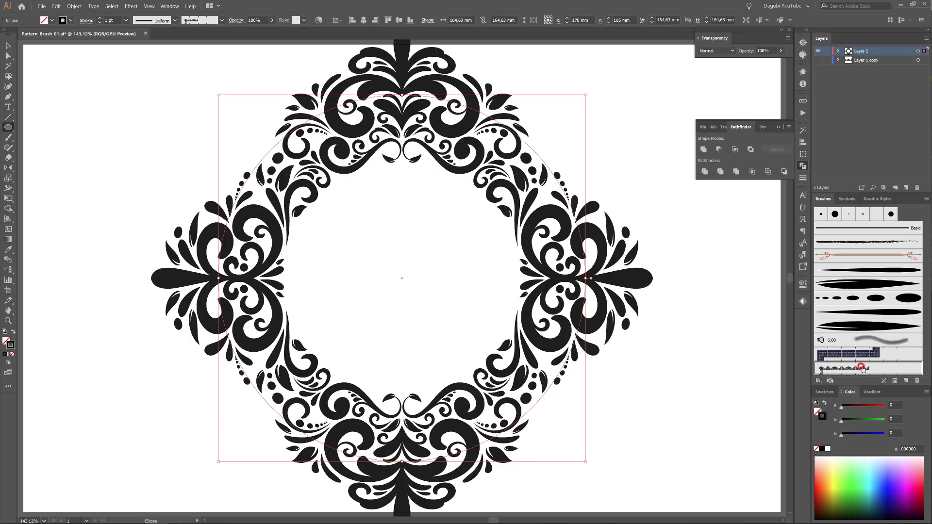
Step: Set the pattern brush's scale to 50%, apply the change to existing strokes, and set the circle's stroke weight to 0.5 pt
left_click(100, 23)
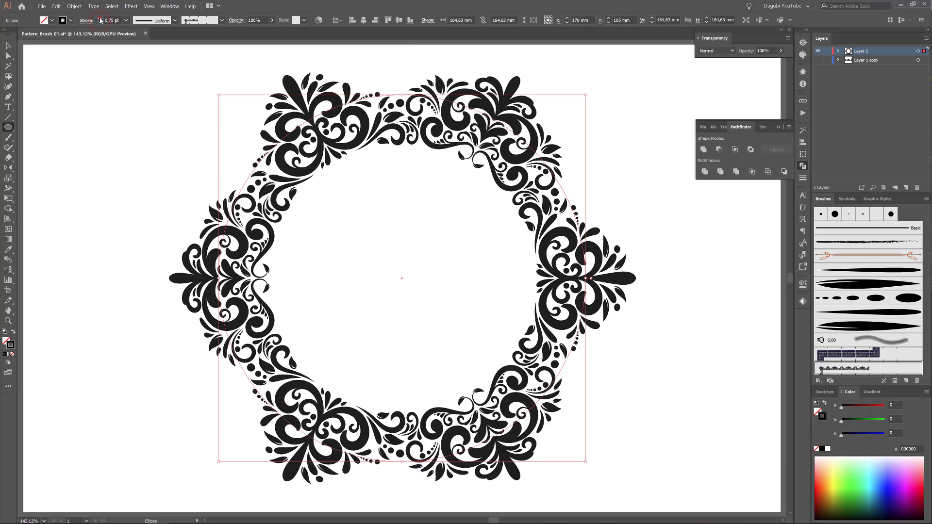
left_click(100, 18)
double_click(837, 369)
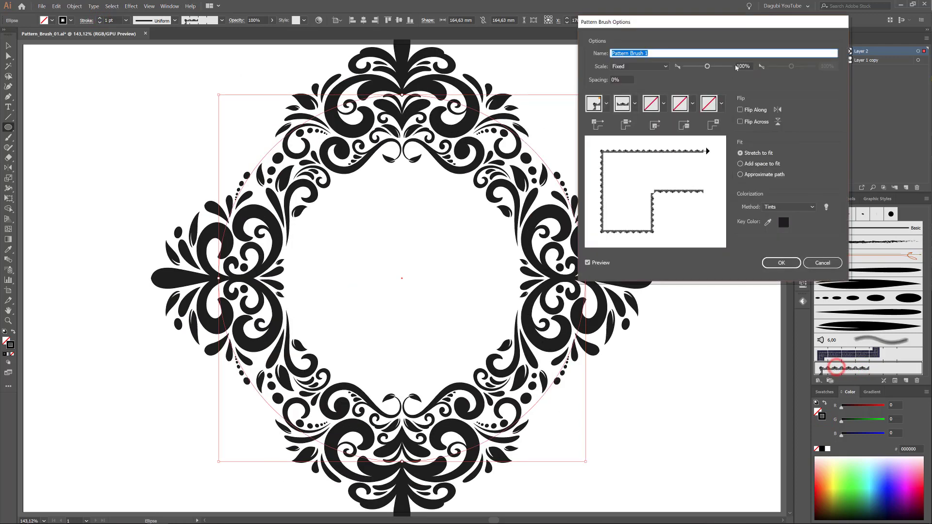
left_click(739, 66)
type("50")
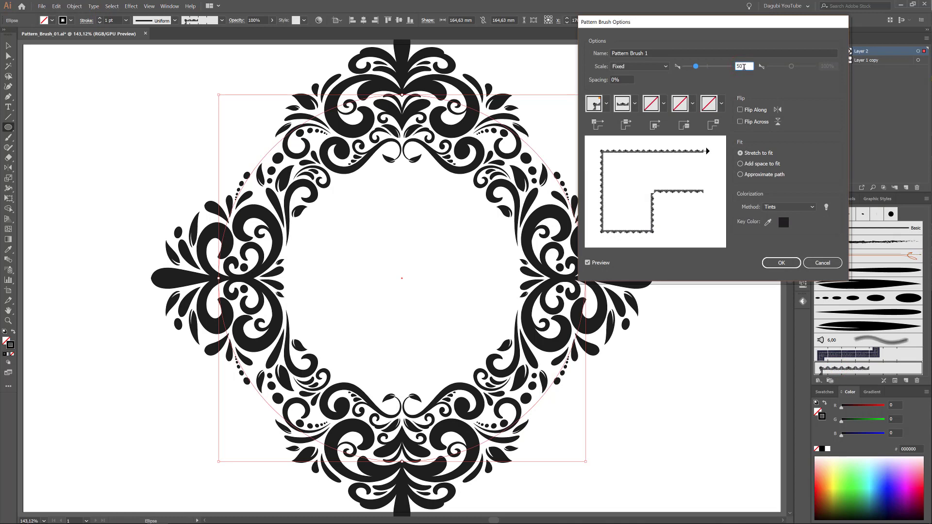
left_click(626, 79)
left_click(781, 263)
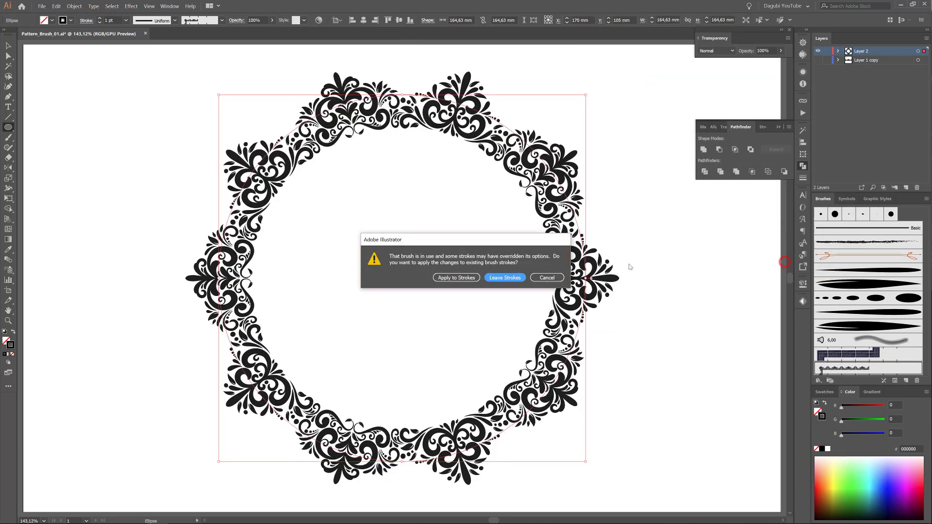
left_click(465, 278)
left_click(99, 23)
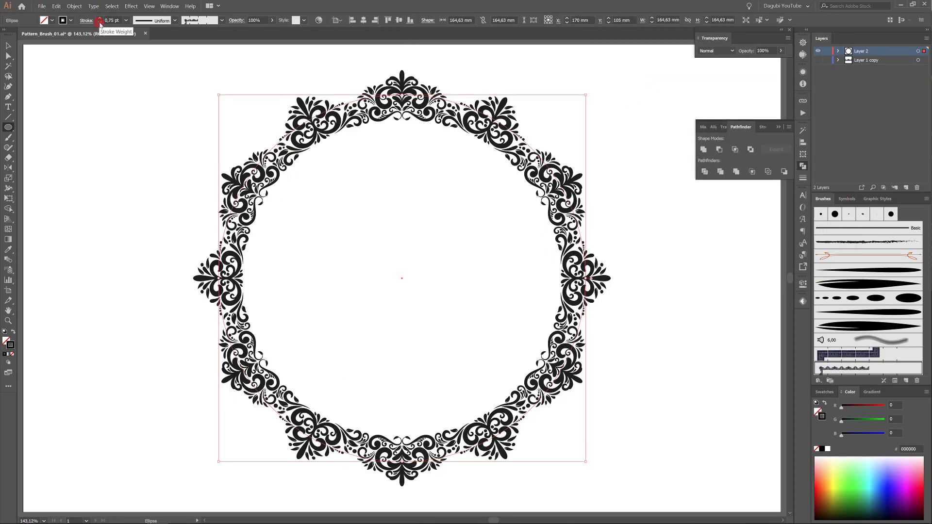
left_click(99, 22)
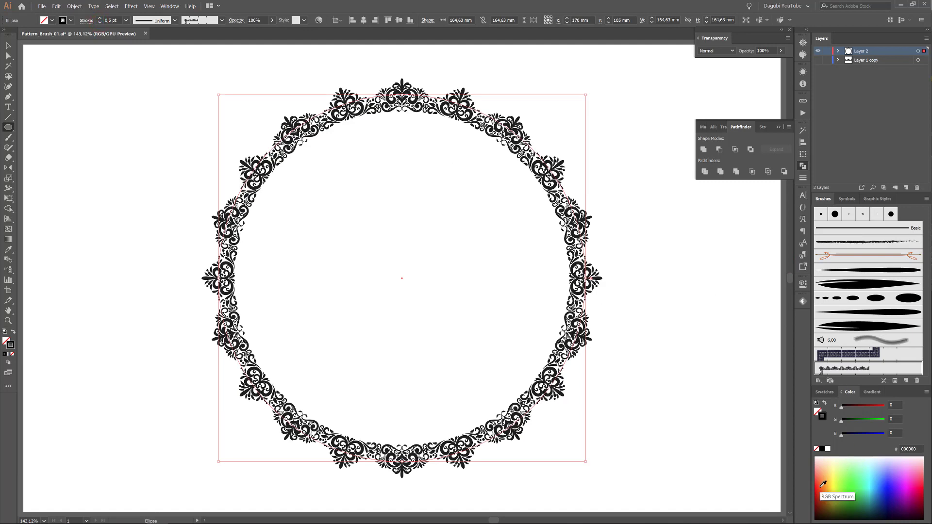
Step: Try several stroke colours on the ornamental circle, including dd0033, return the stroke to black and deselect the circle
left_click(821, 491)
left_click(891, 499)
left_click(920, 489)
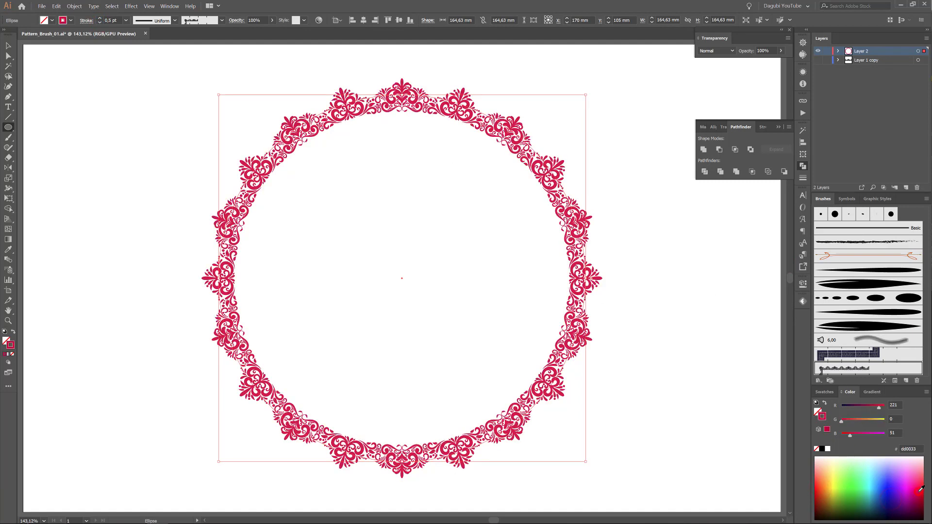
left_click(833, 491)
left_click(821, 449)
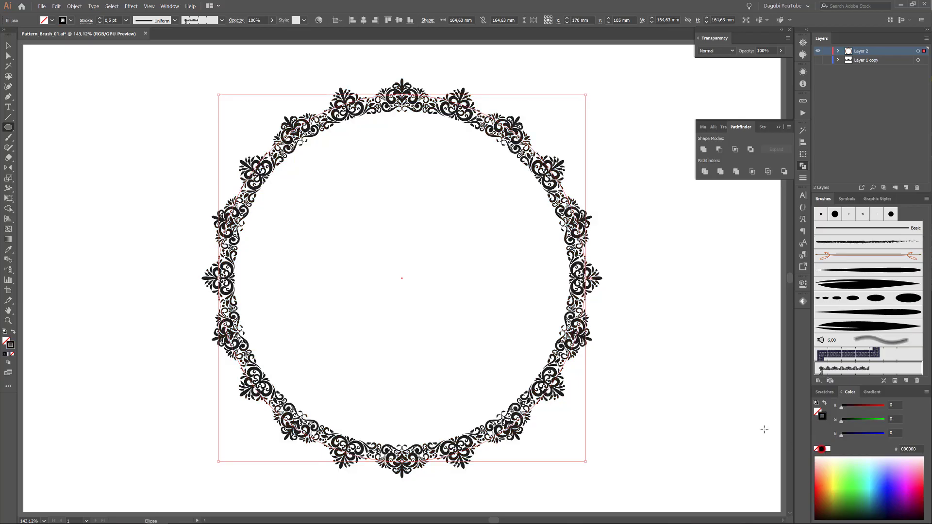
left_click(744, 332)
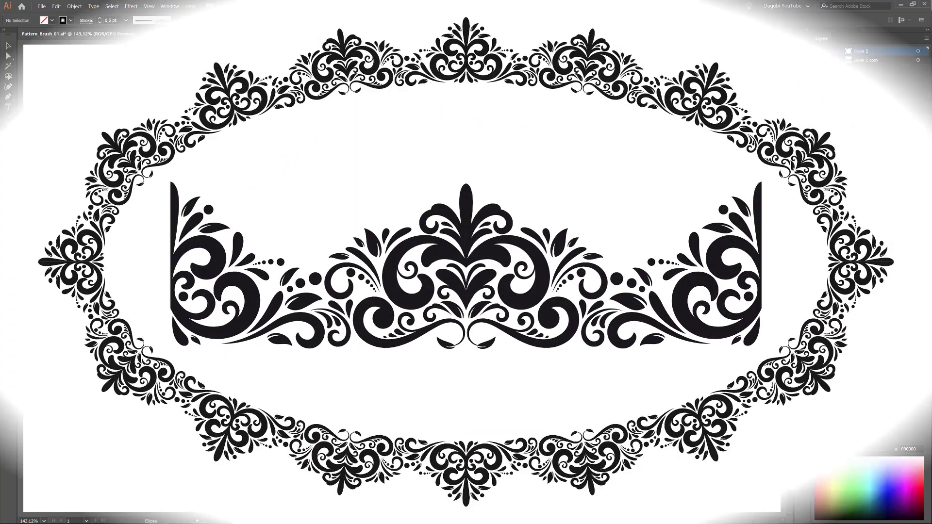